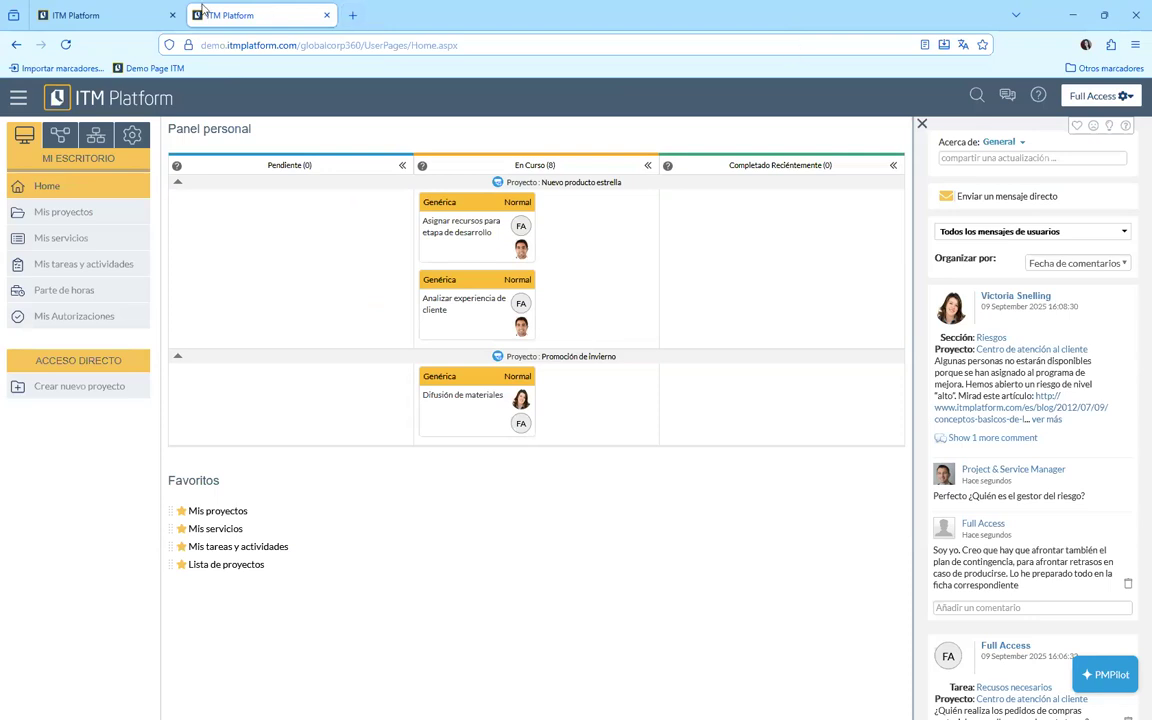
# Look at the Configuración and Organización sections and close the message panel on the home page
pyautogui.click(128, 142)
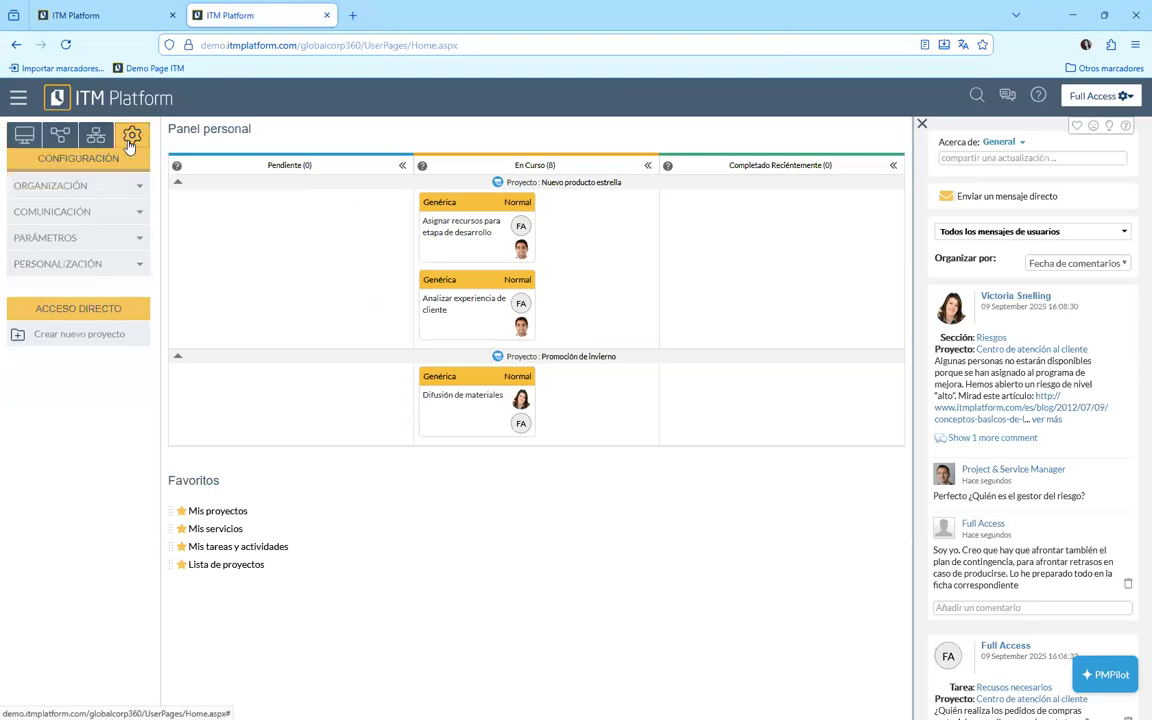
pyautogui.click(99, 139)
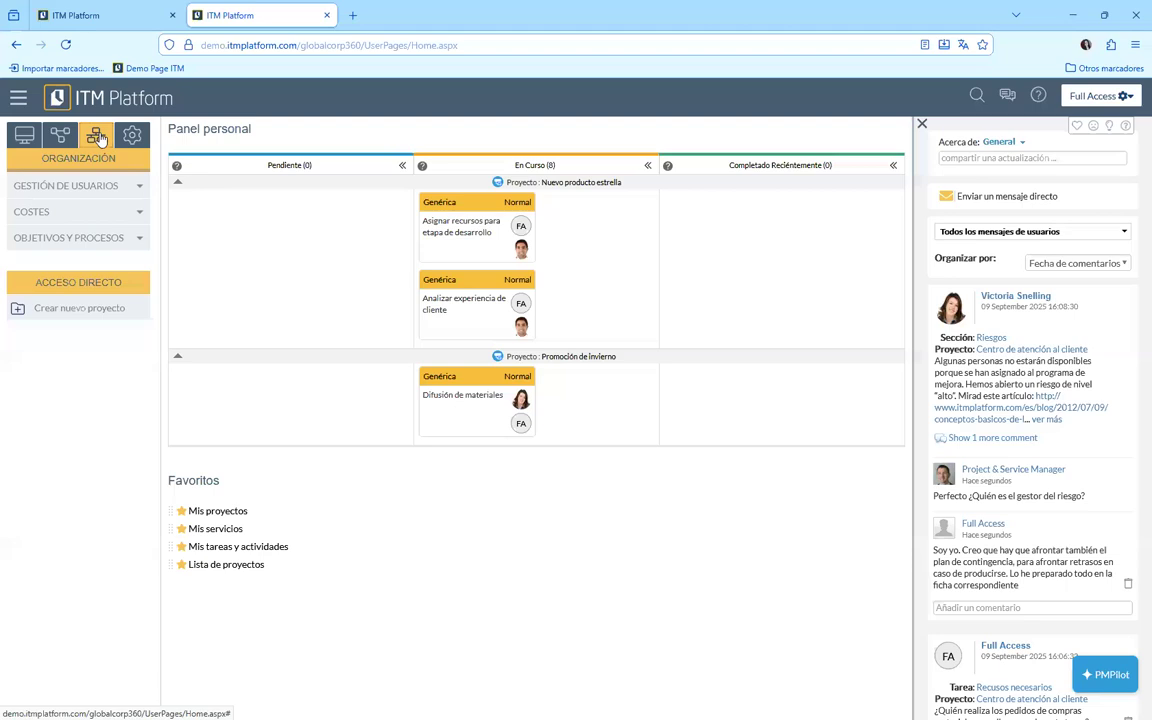
pyautogui.click(923, 126)
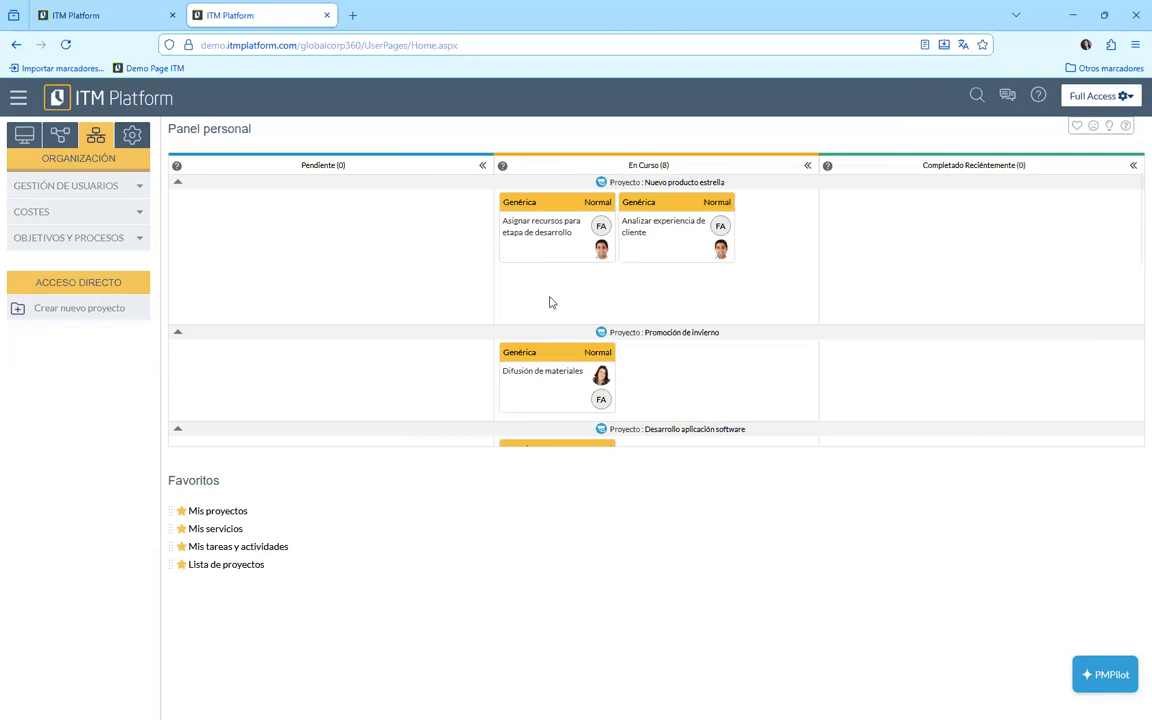
# Open the organization's Datos generales in Configuración and review the language options, financial units and account preferences
pyautogui.click(140, 140)
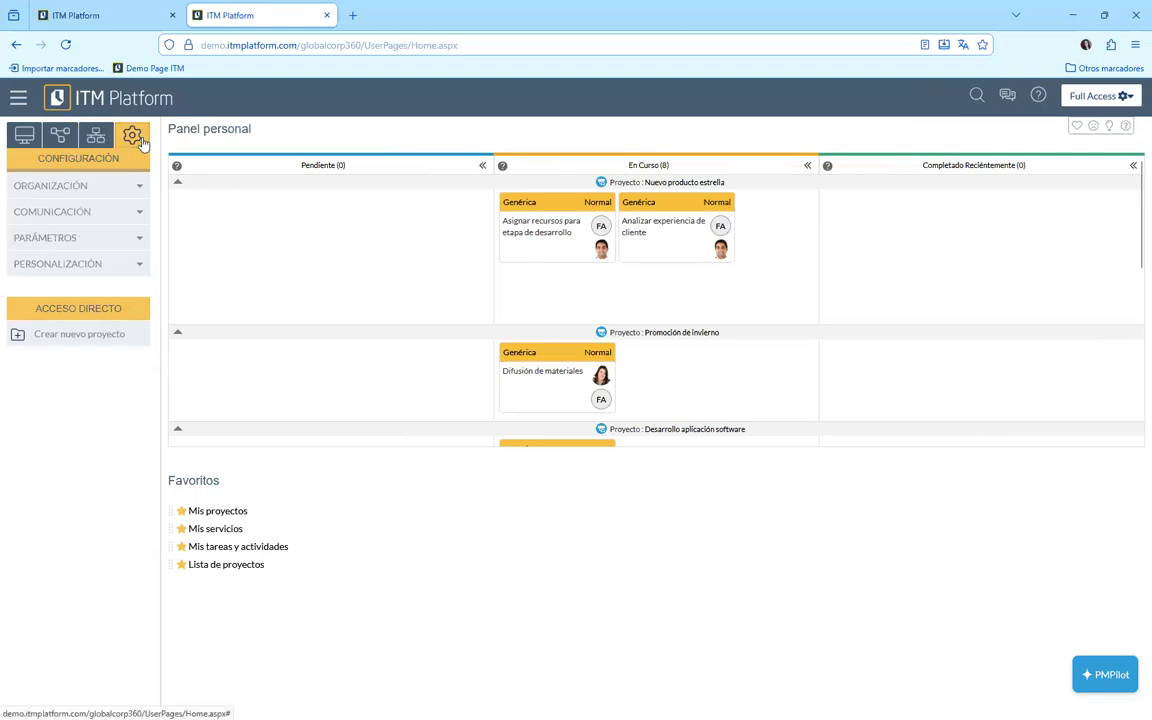
pyautogui.click(74, 190)
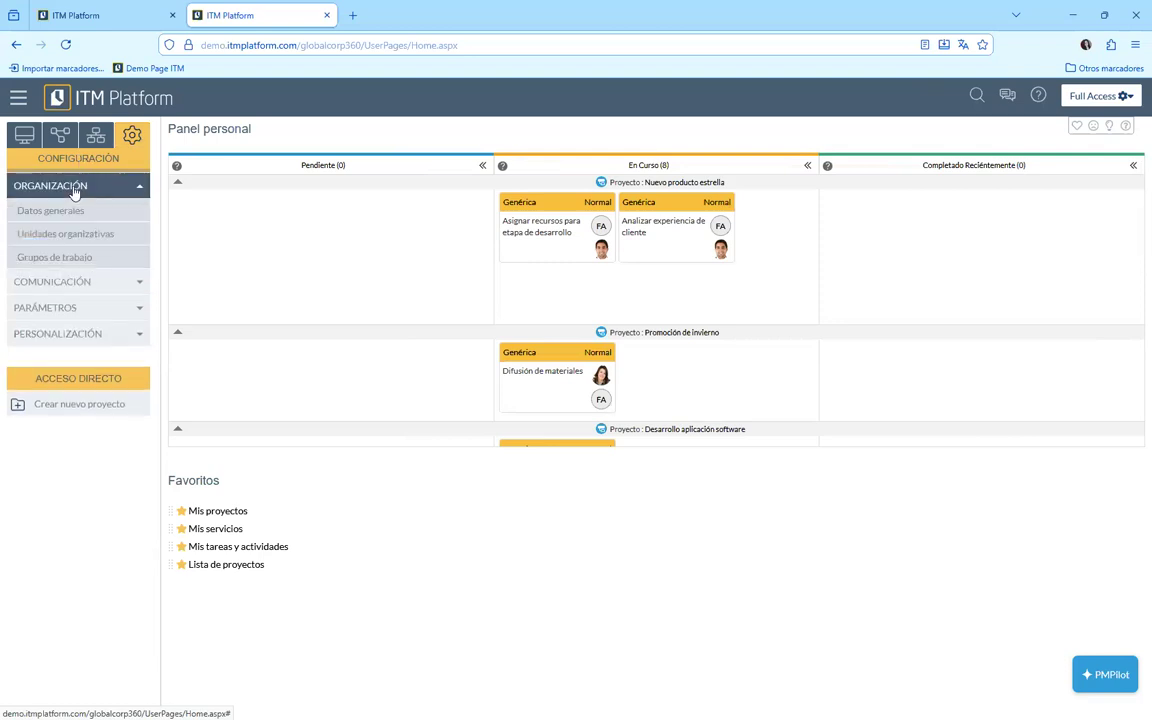
pyautogui.click(72, 214)
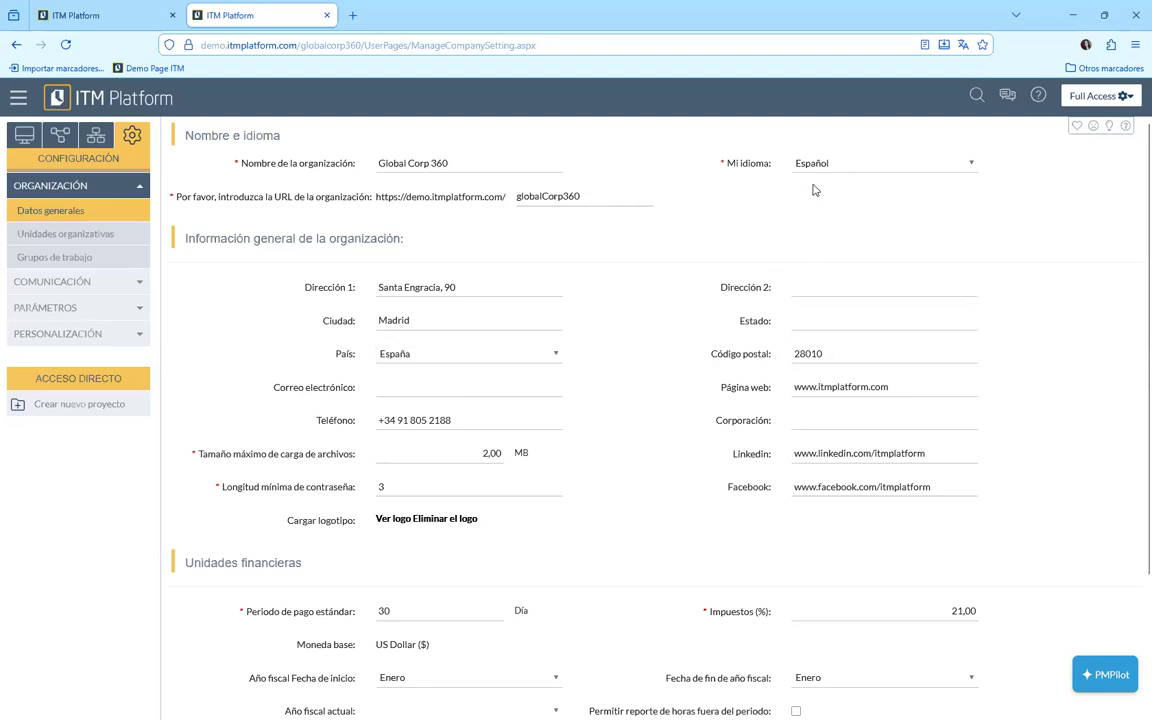
pyautogui.click(880, 172)
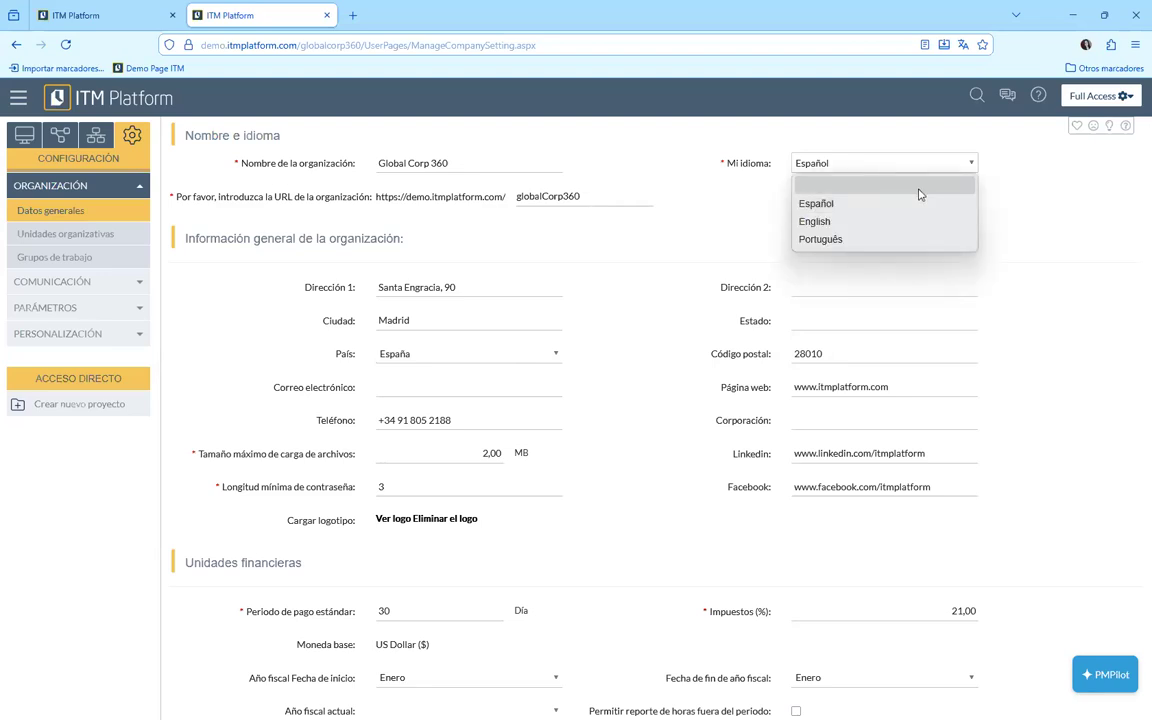
pyautogui.click(1003, 188)
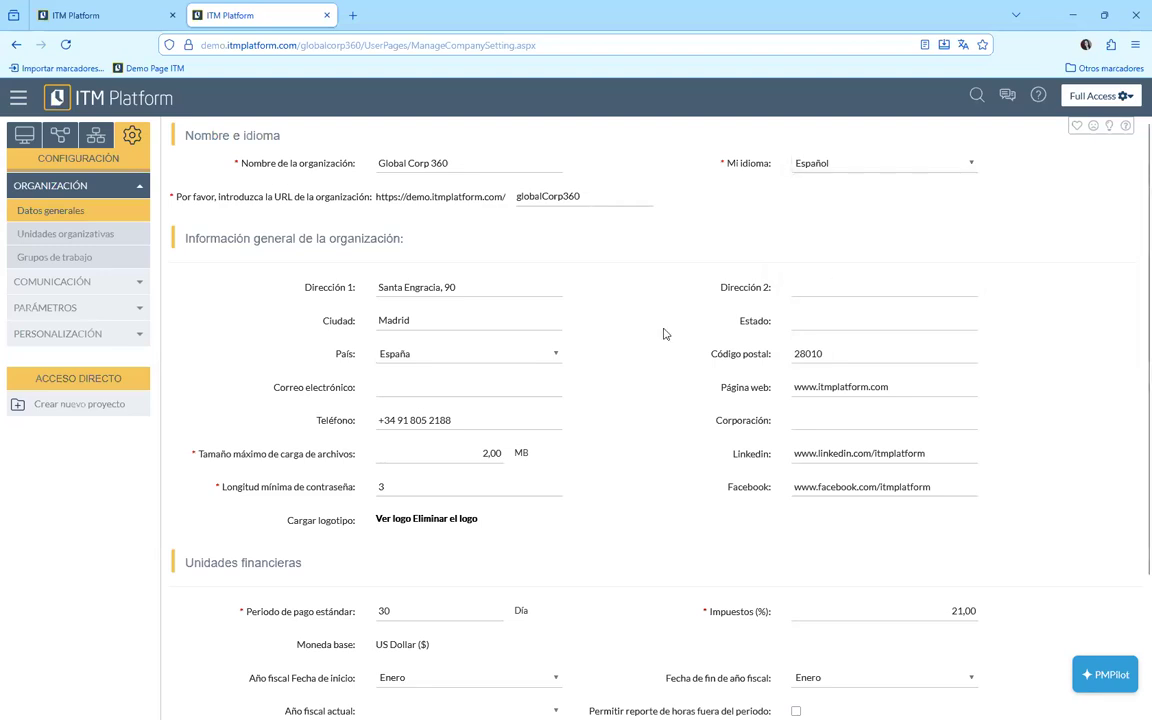
pyautogui.scroll(-3, 572, 398)
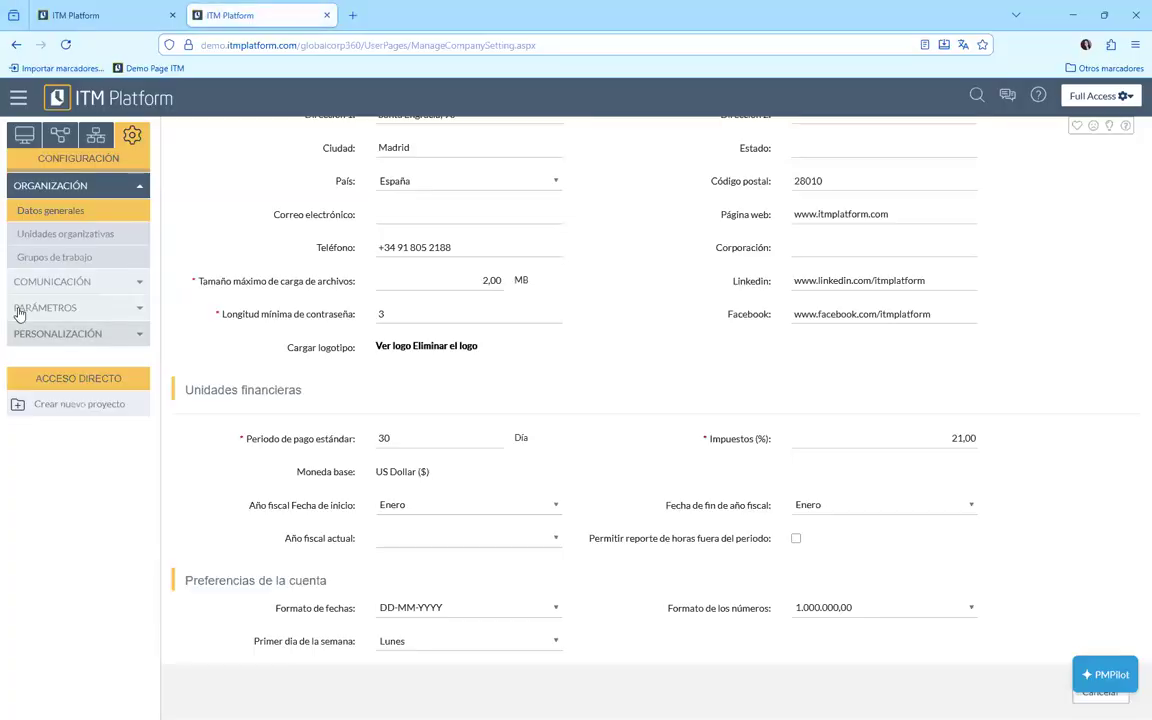
# Examine the Unidades organizativas and the parent unit options in the new unit form, leaving without saving
pyautogui.click(90, 240)
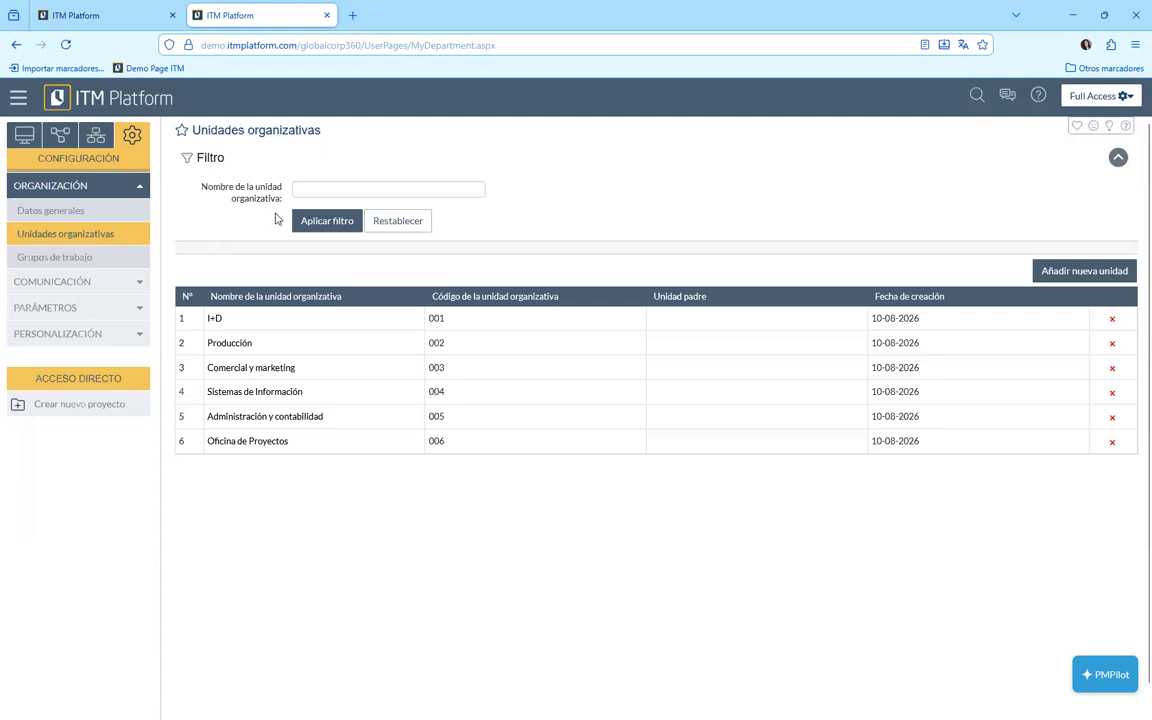
pyautogui.click(1066, 272)
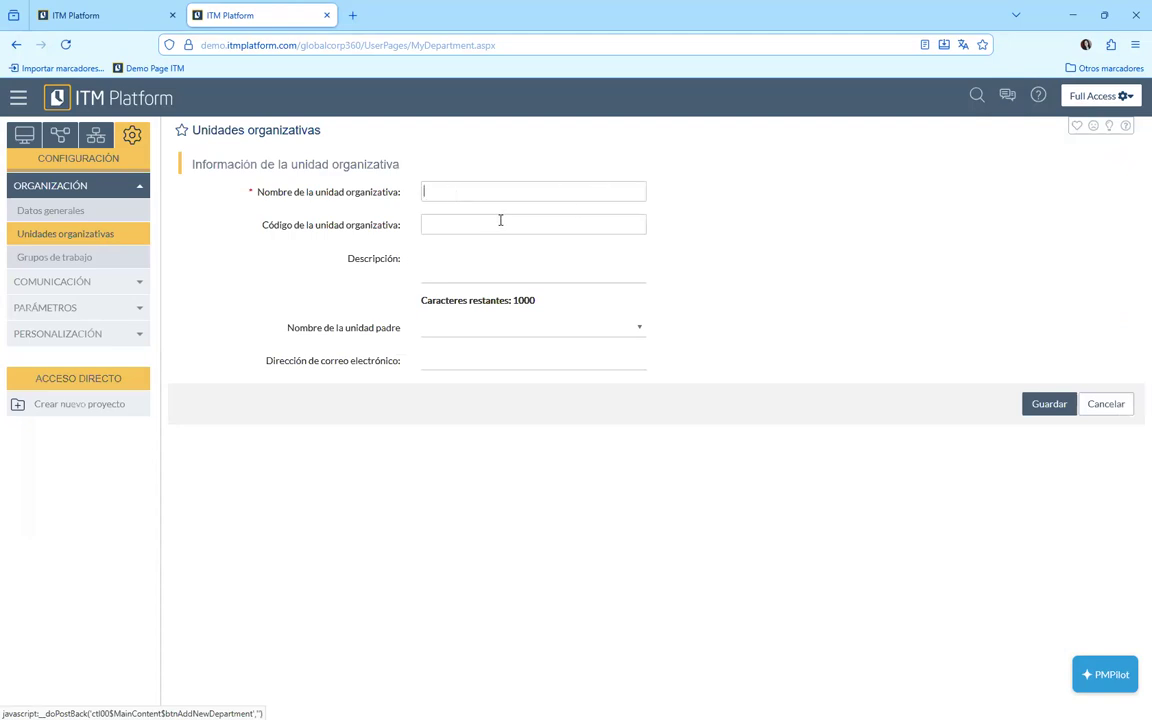
pyautogui.click(635, 336)
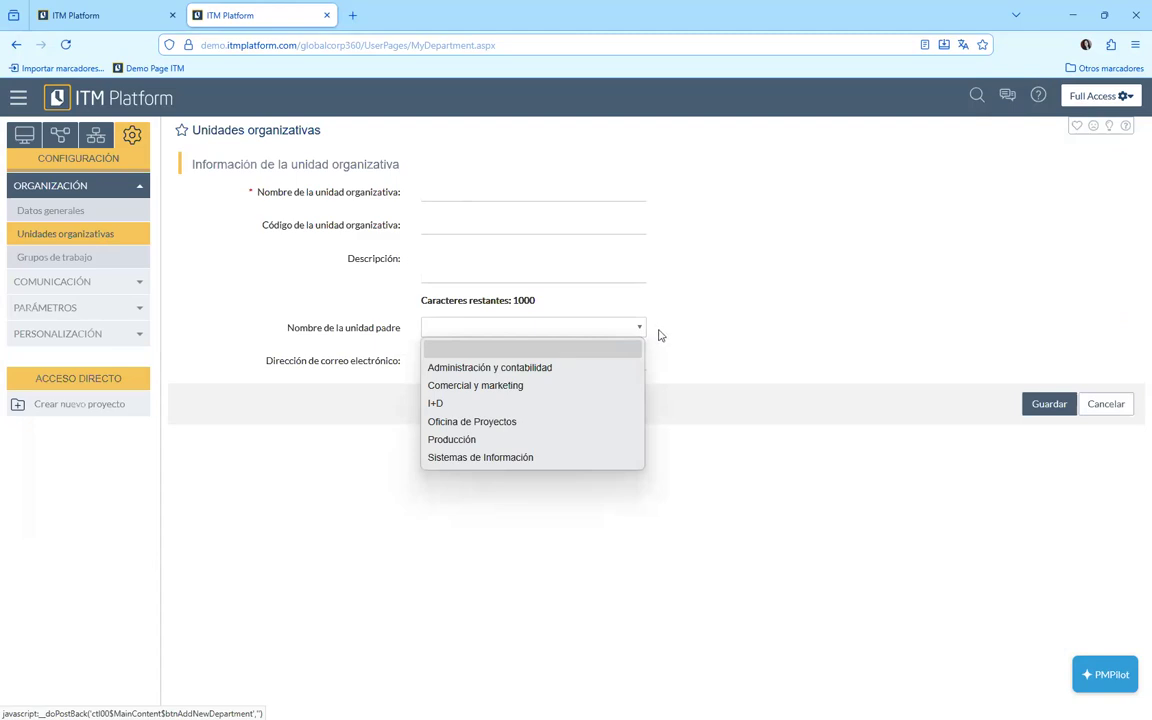
pyautogui.click(659, 335)
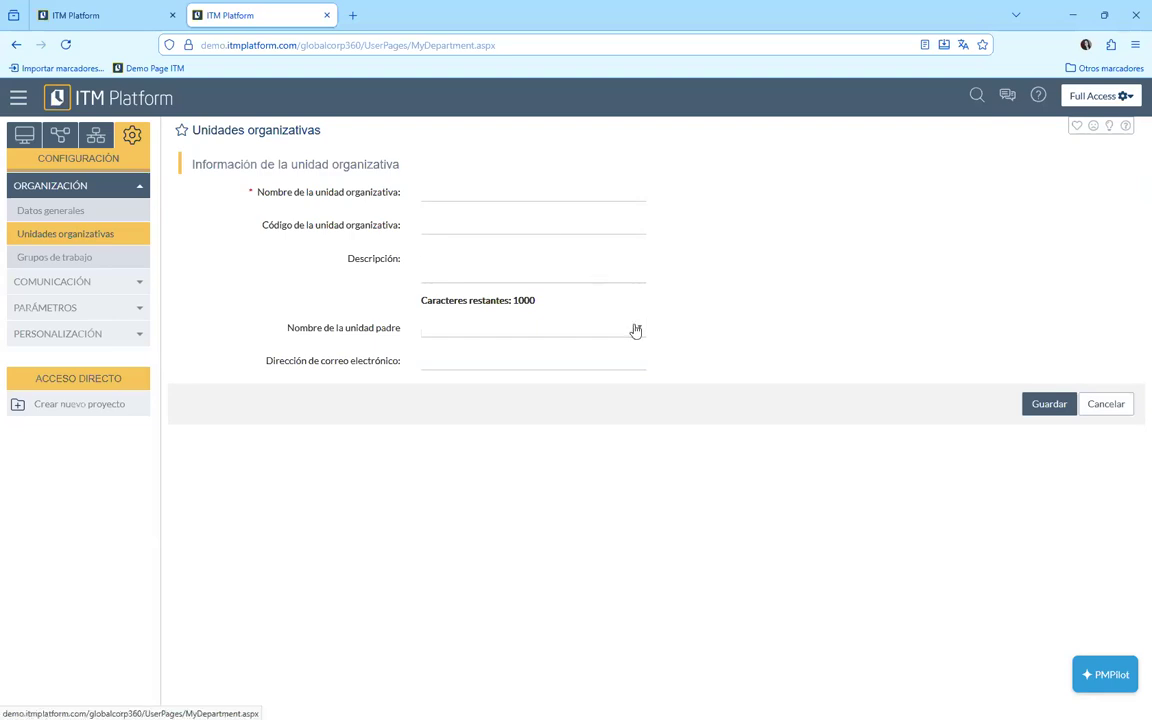
pyautogui.click(1106, 413)
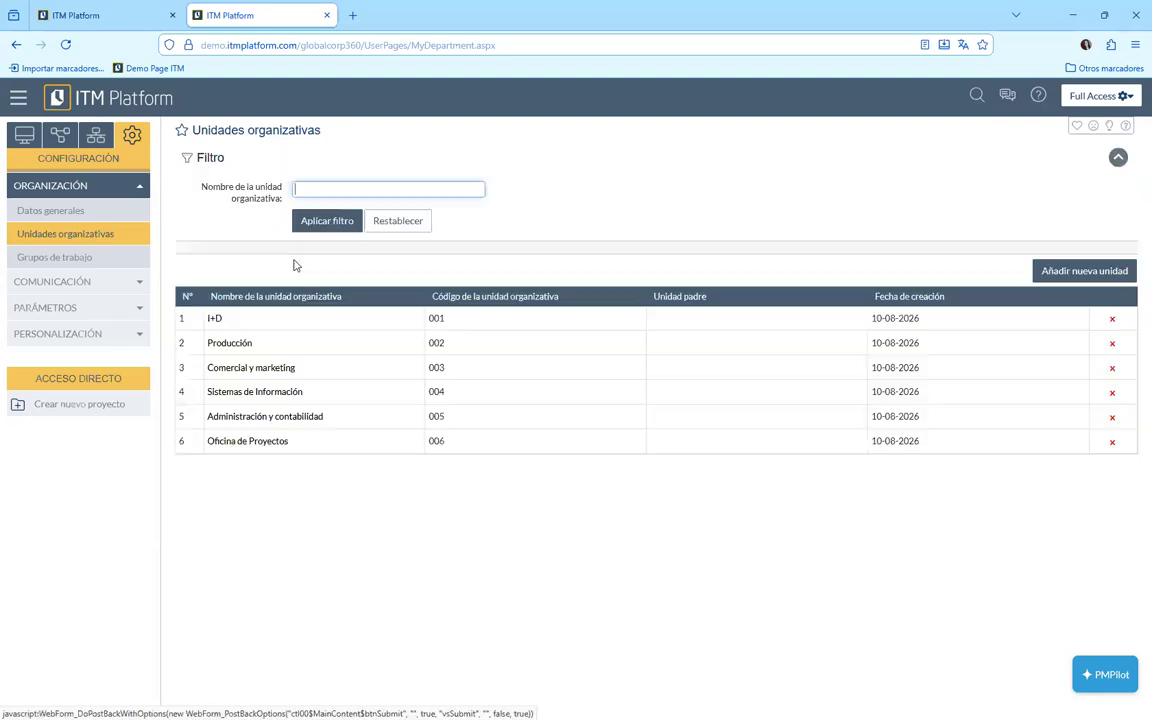
# Start a new group in Grupos de trabajo and try selecting two users in its user list
pyautogui.click(60, 262)
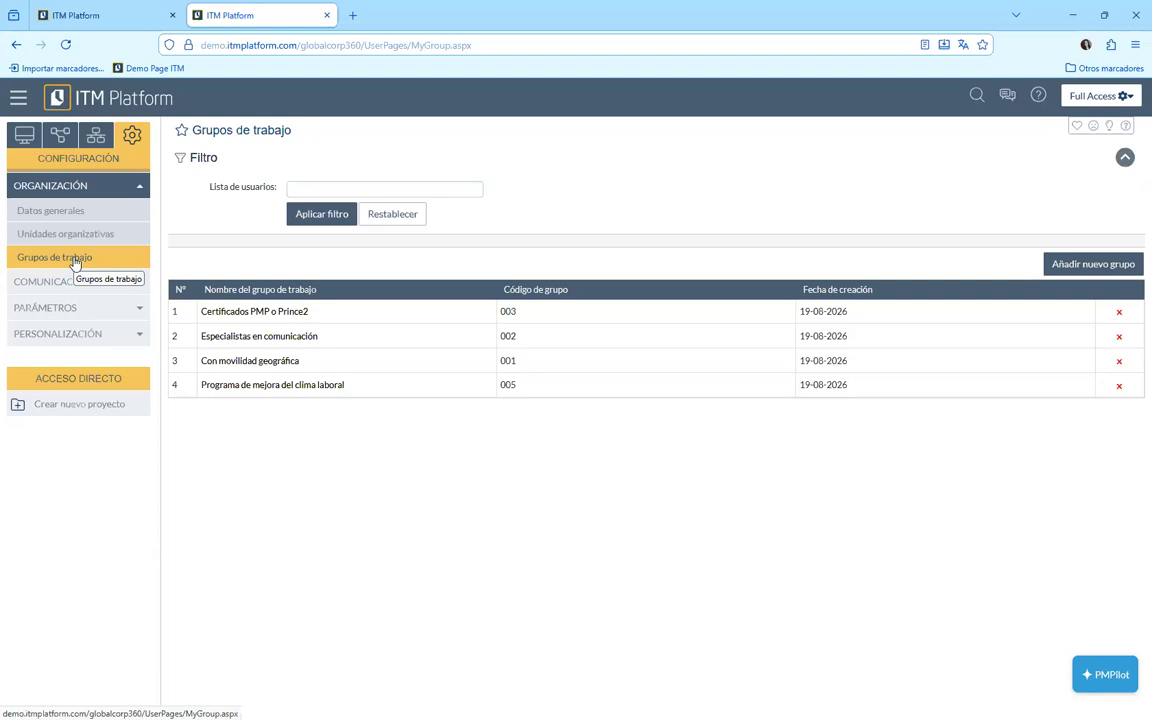
pyautogui.click(1121, 264)
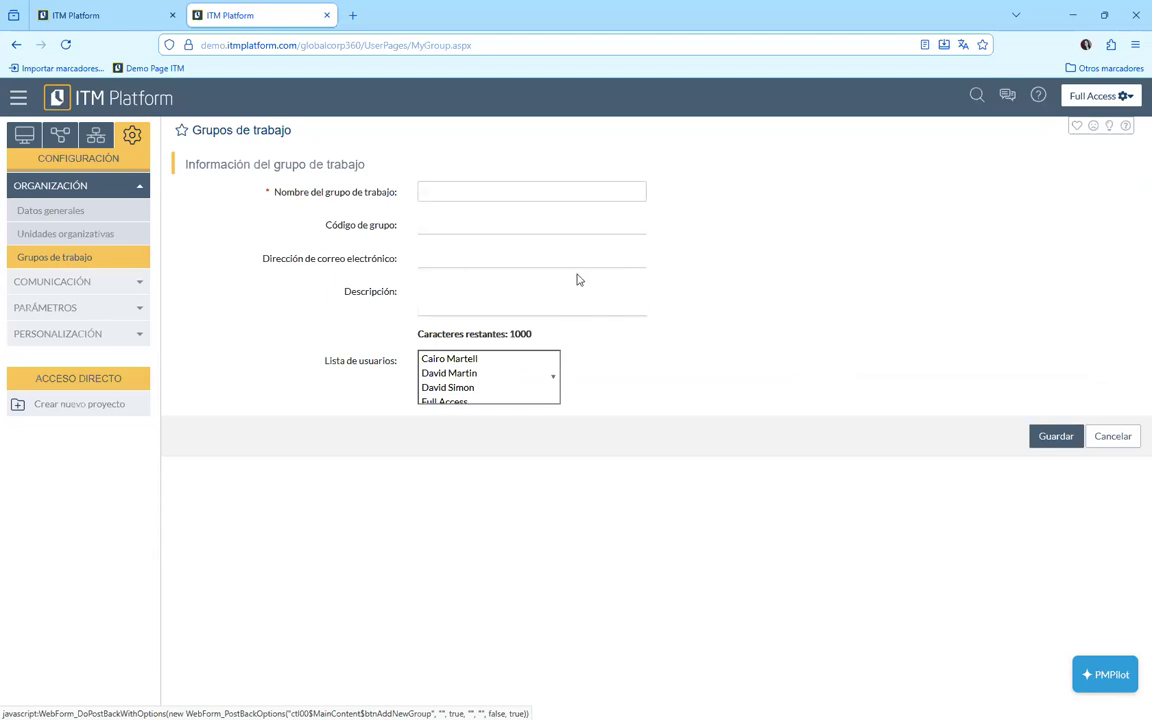
pyautogui.click(464, 362)
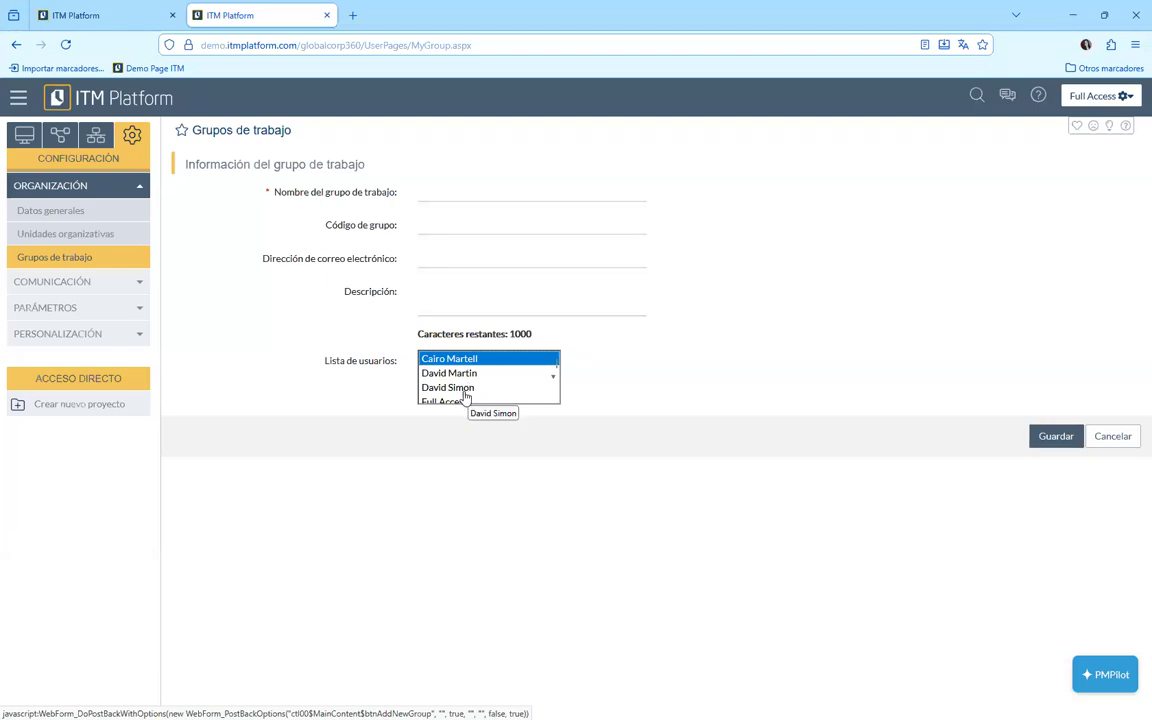
pyautogui.keyDown('ctrl'); pyautogui.click(470, 396); pyautogui.keyUp('ctrl')
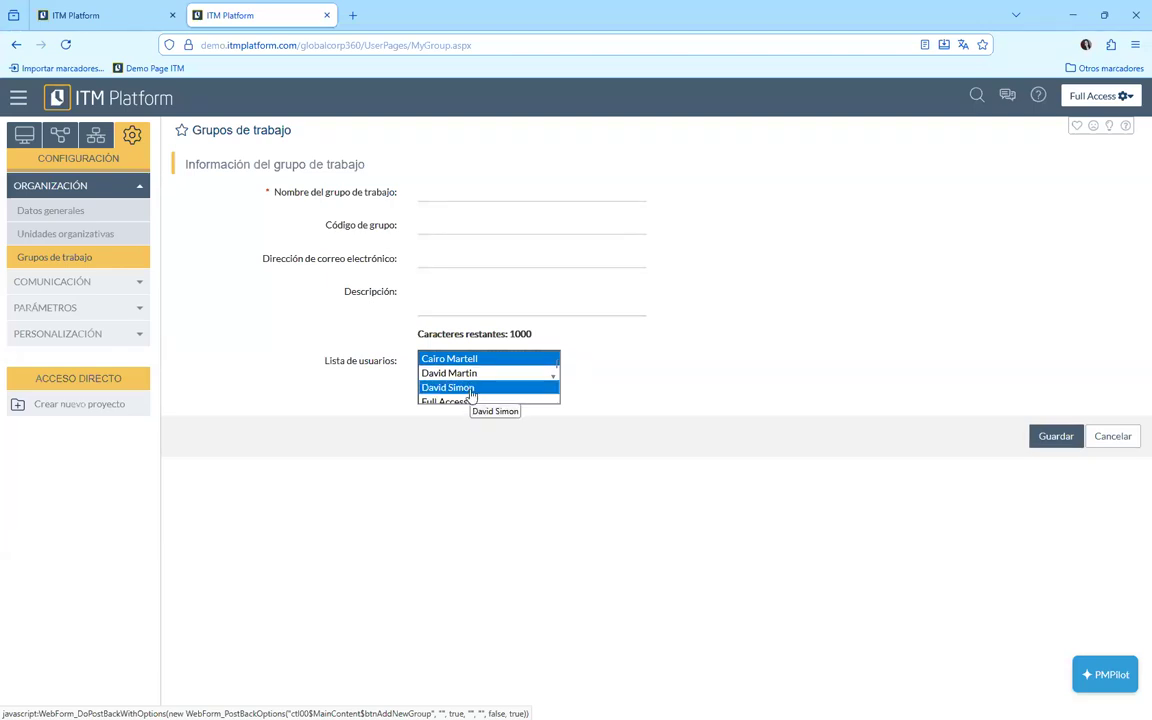
pyautogui.scroll(-1, 471, 392)
pyautogui.scroll(1, 469, 388)
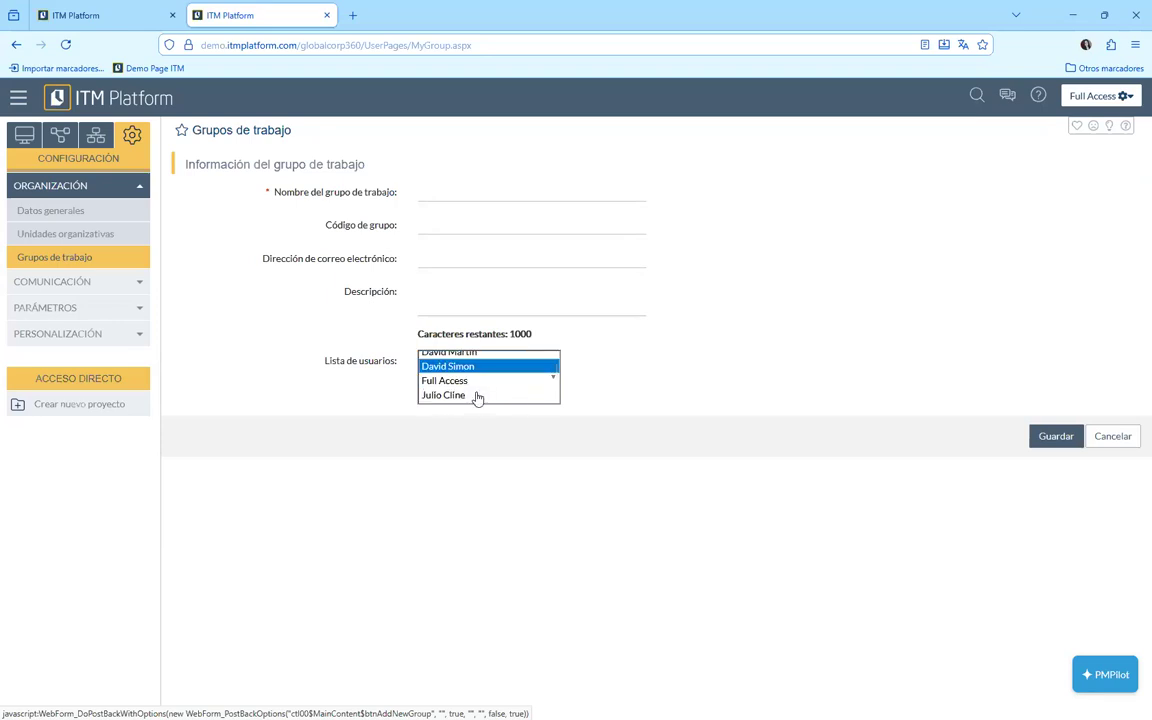
# Try selecting several more users across the group's user list, clear the selection and cancel the new group
pyautogui.click(490, 364)
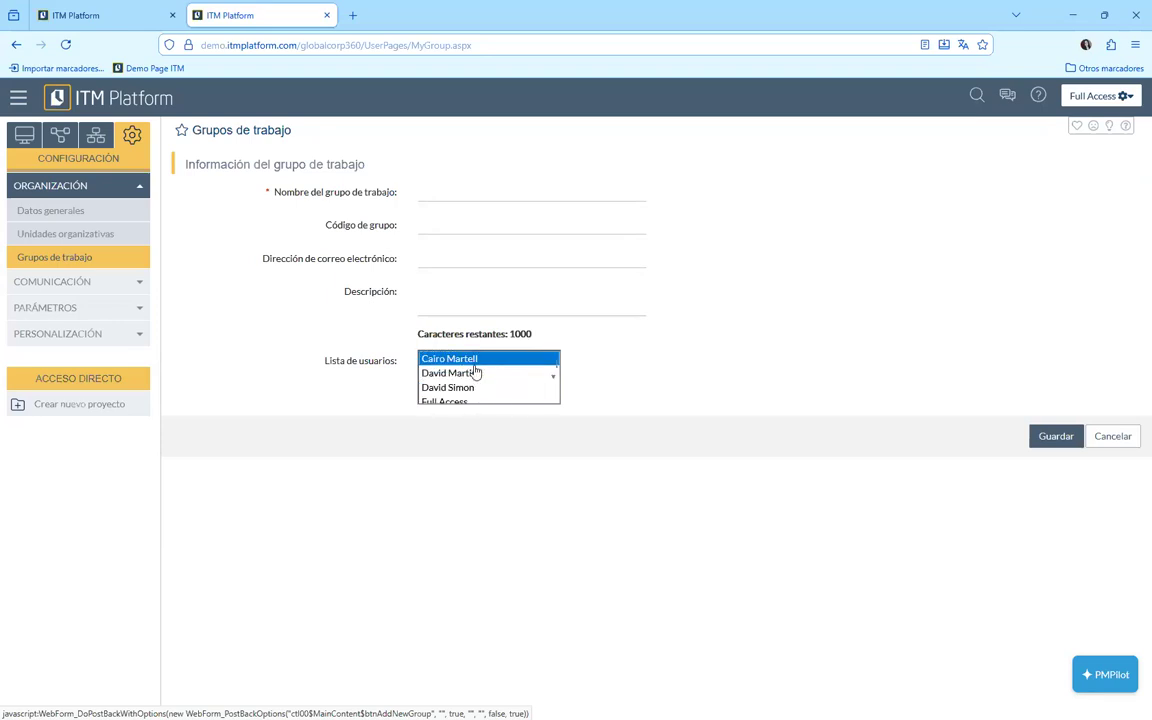
pyautogui.click(466, 388)
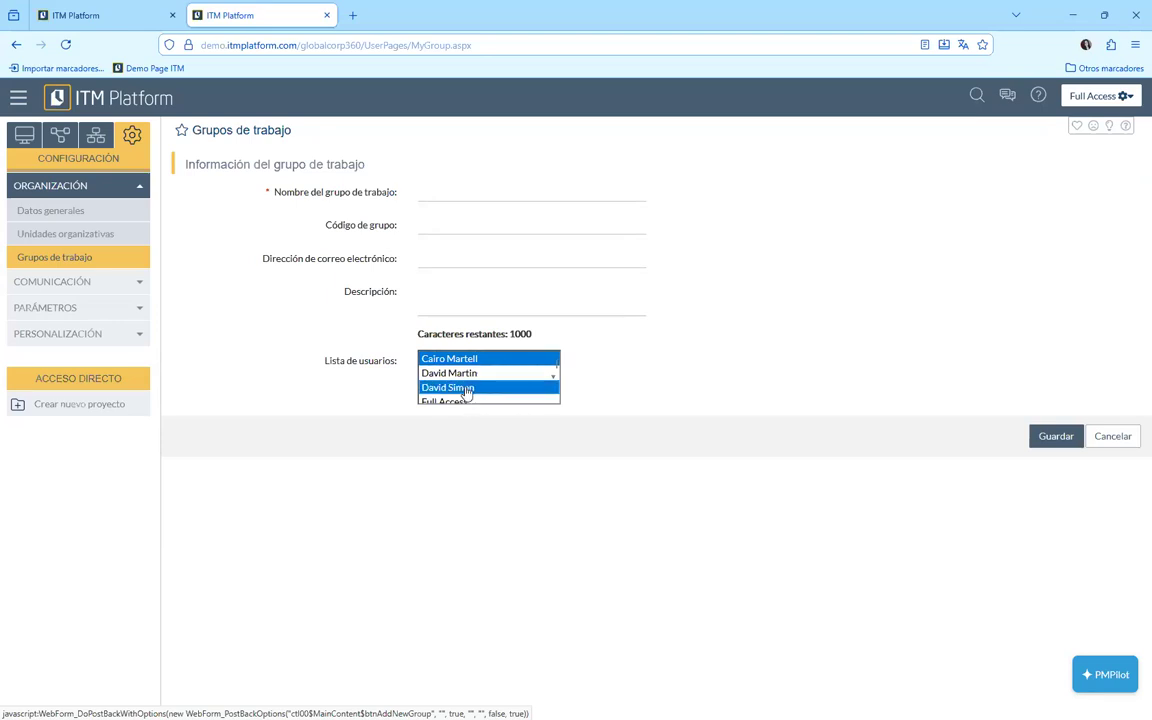
pyautogui.scroll(-1, 468, 390)
pyautogui.click(466, 370)
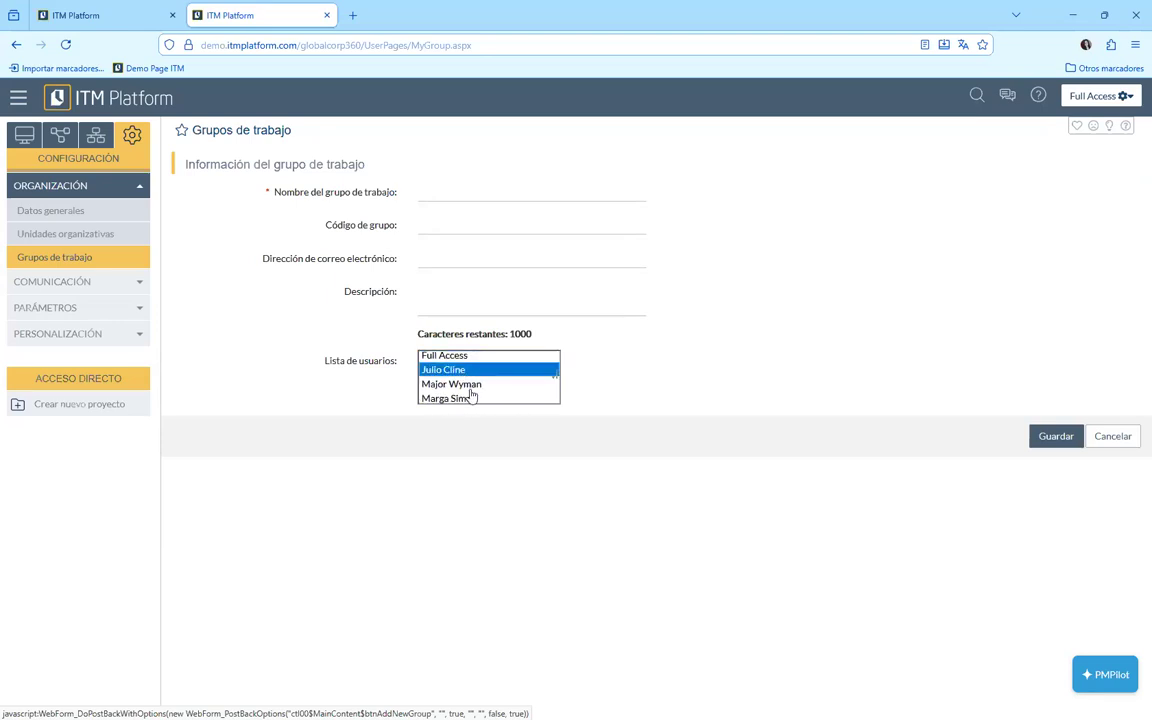
pyautogui.scroll(-1, 476, 390)
pyautogui.click(476, 368)
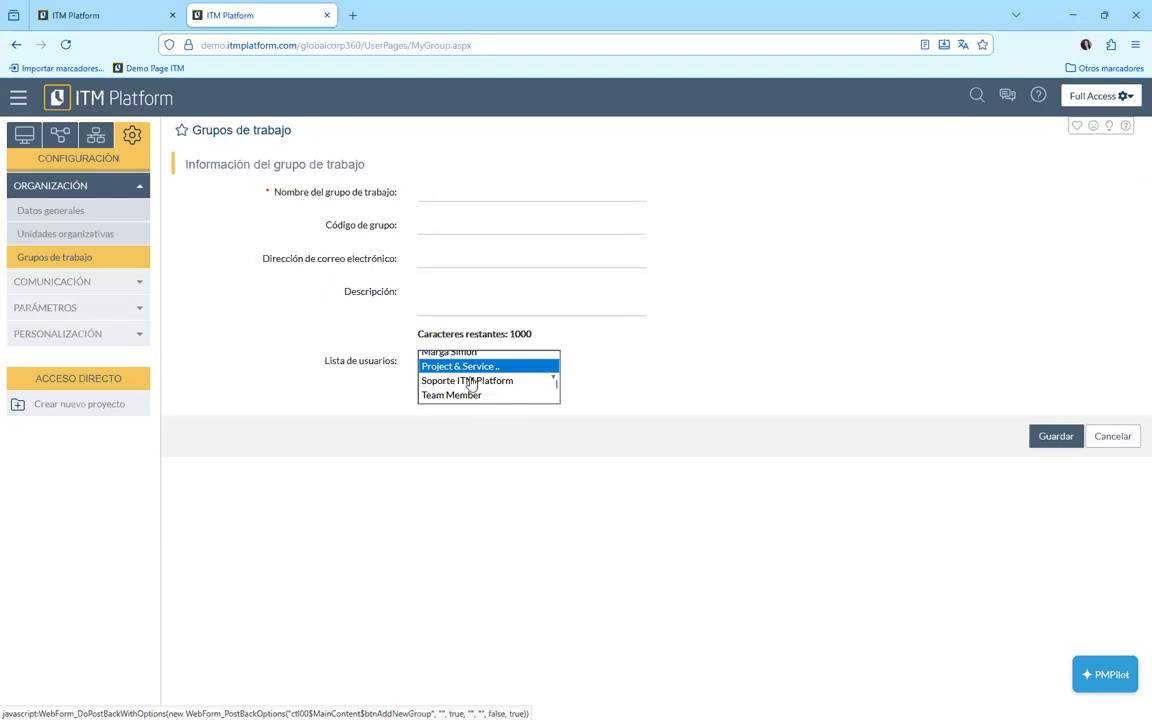
pyautogui.keyDown('ctrl'); pyautogui.click(476, 368); pyautogui.keyUp('ctrl')
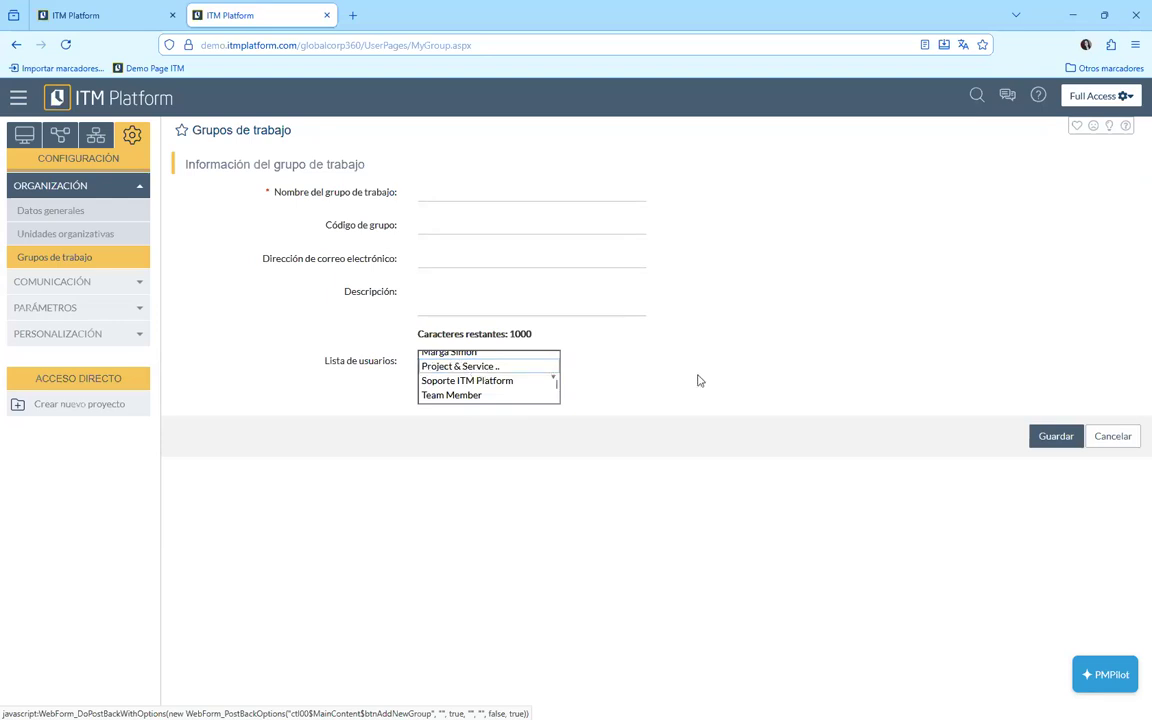
pyautogui.click(1114, 444)
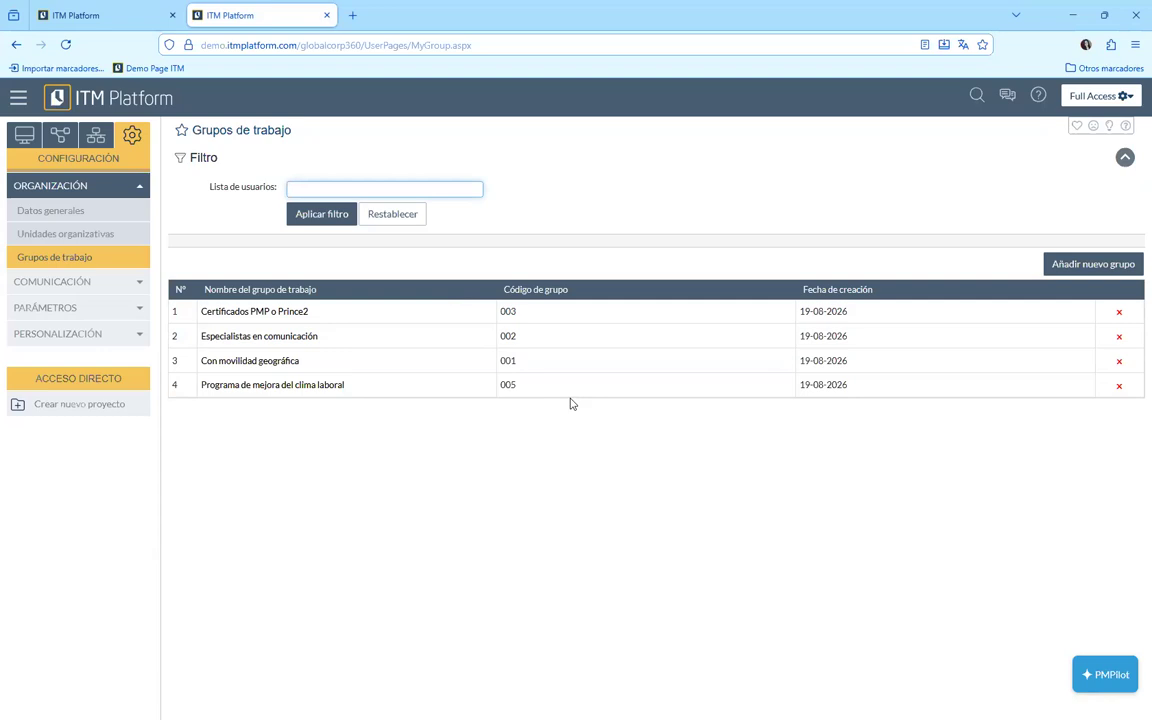
# Open the Multiidioma settings under Comunicación, abandoning the work groups page, and view the selectable languages
pyautogui.click(127, 280)
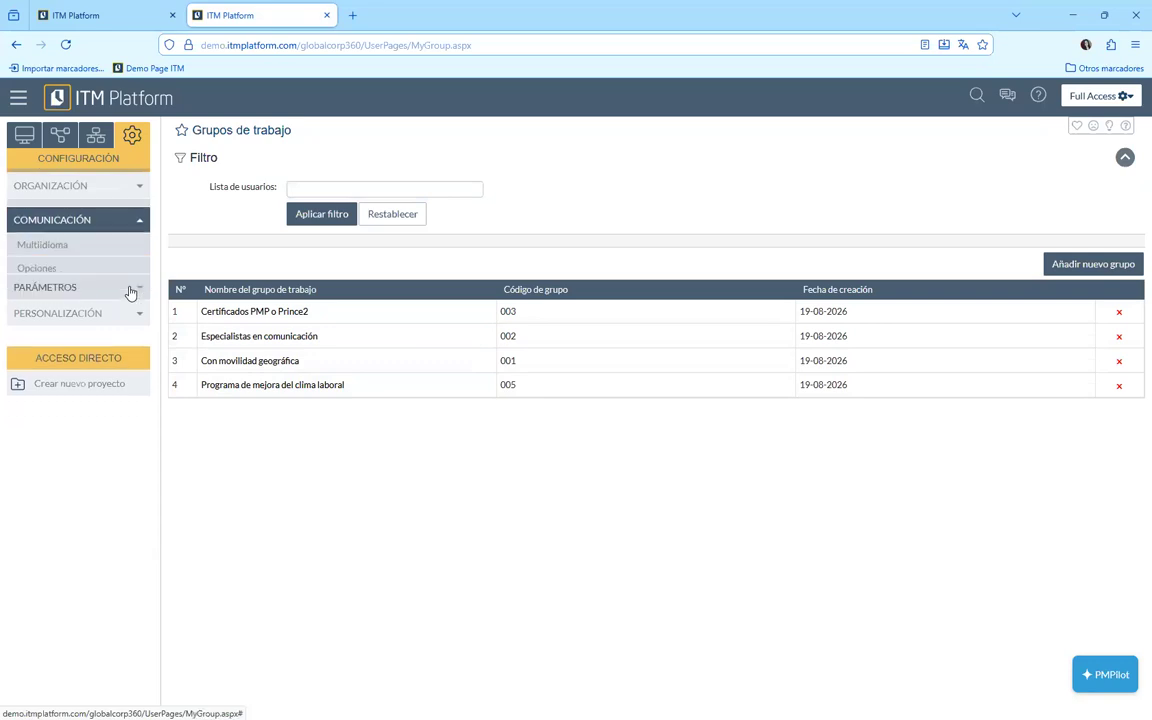
pyautogui.click(60, 240)
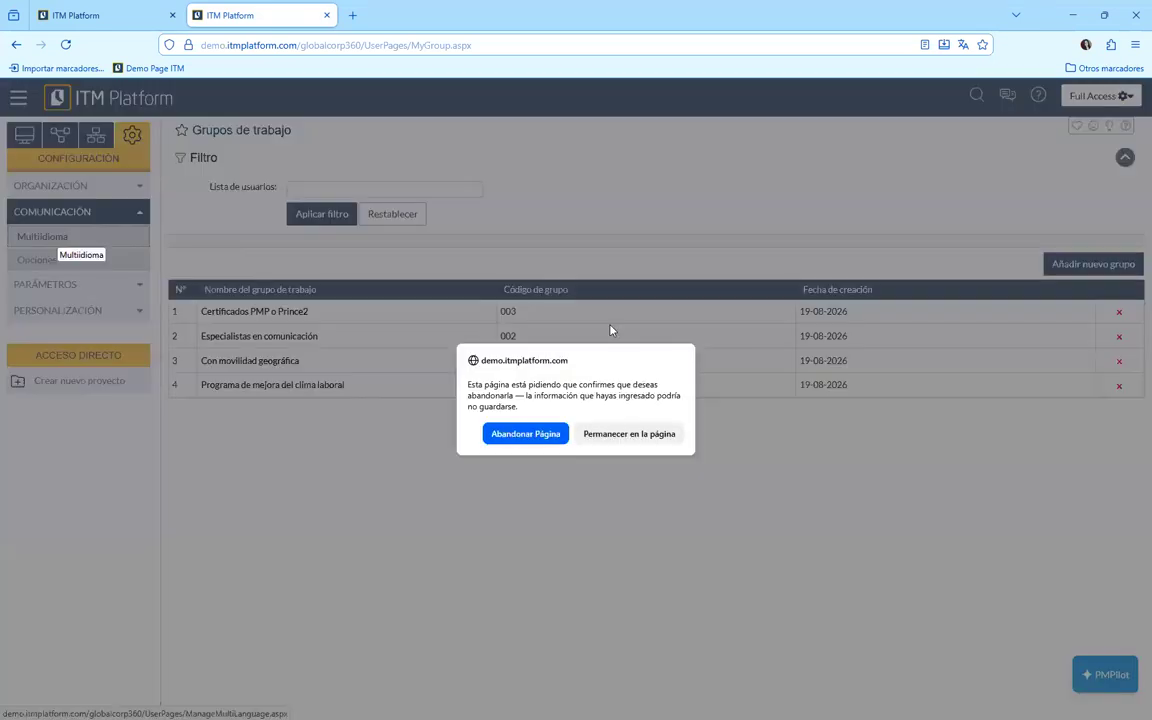
pyautogui.click(540, 437)
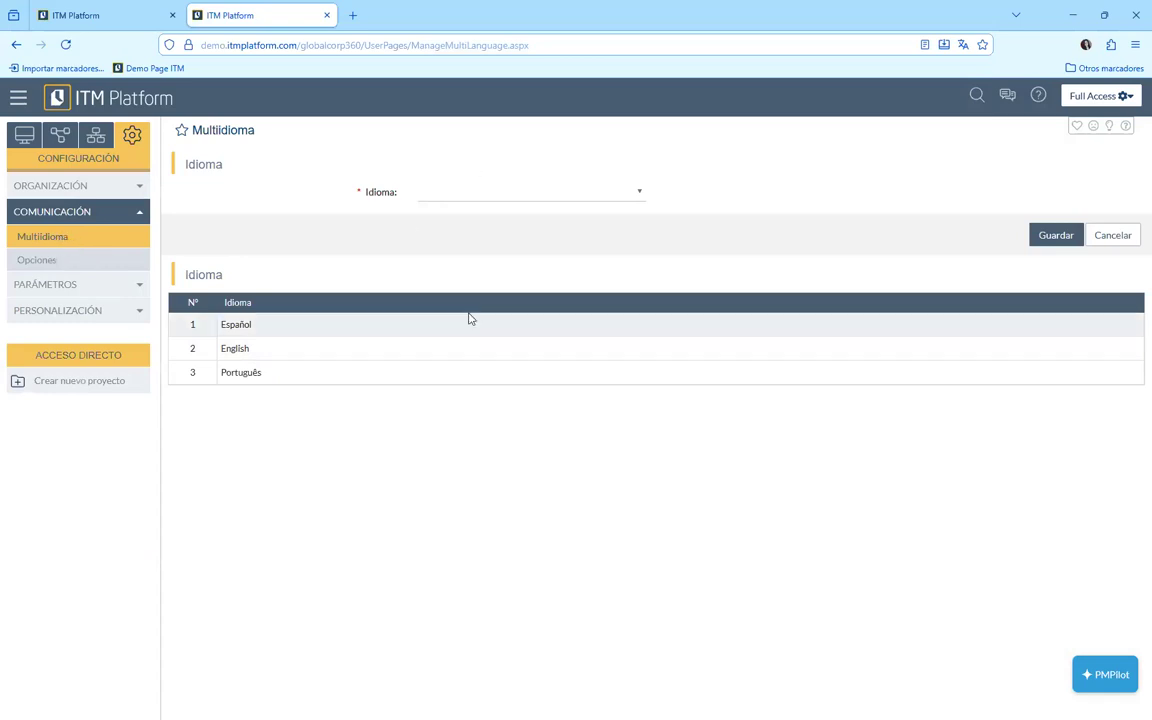
pyautogui.click(580, 194)
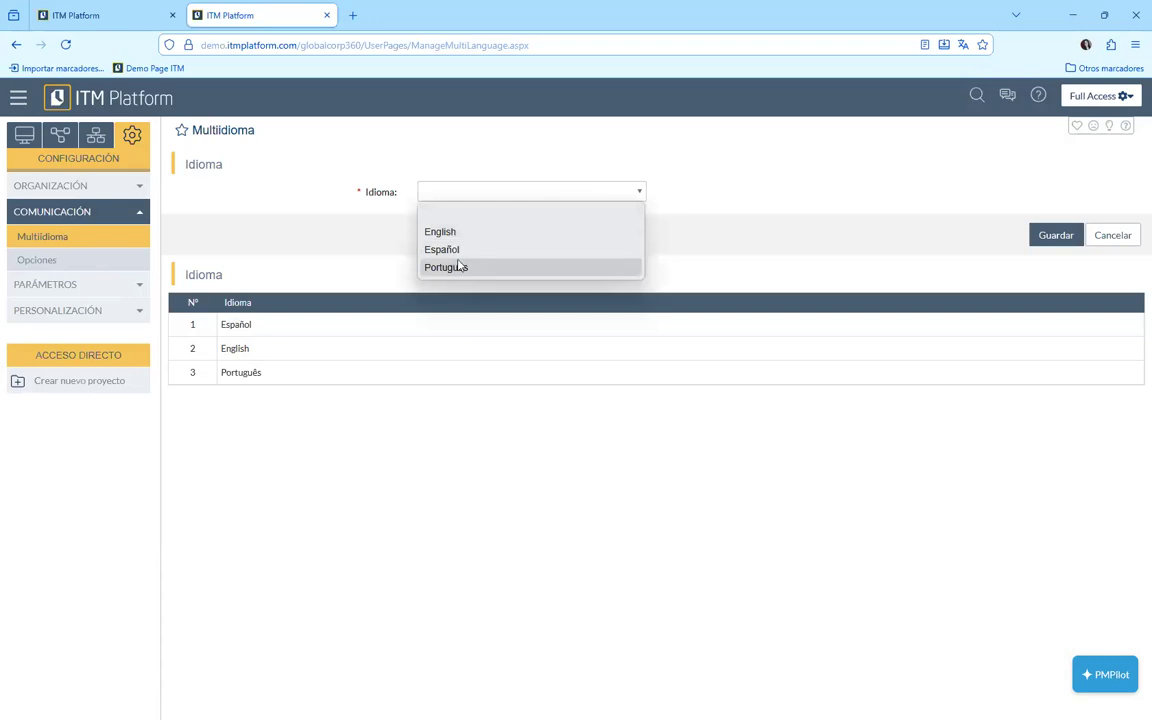
pyautogui.click(836, 404)
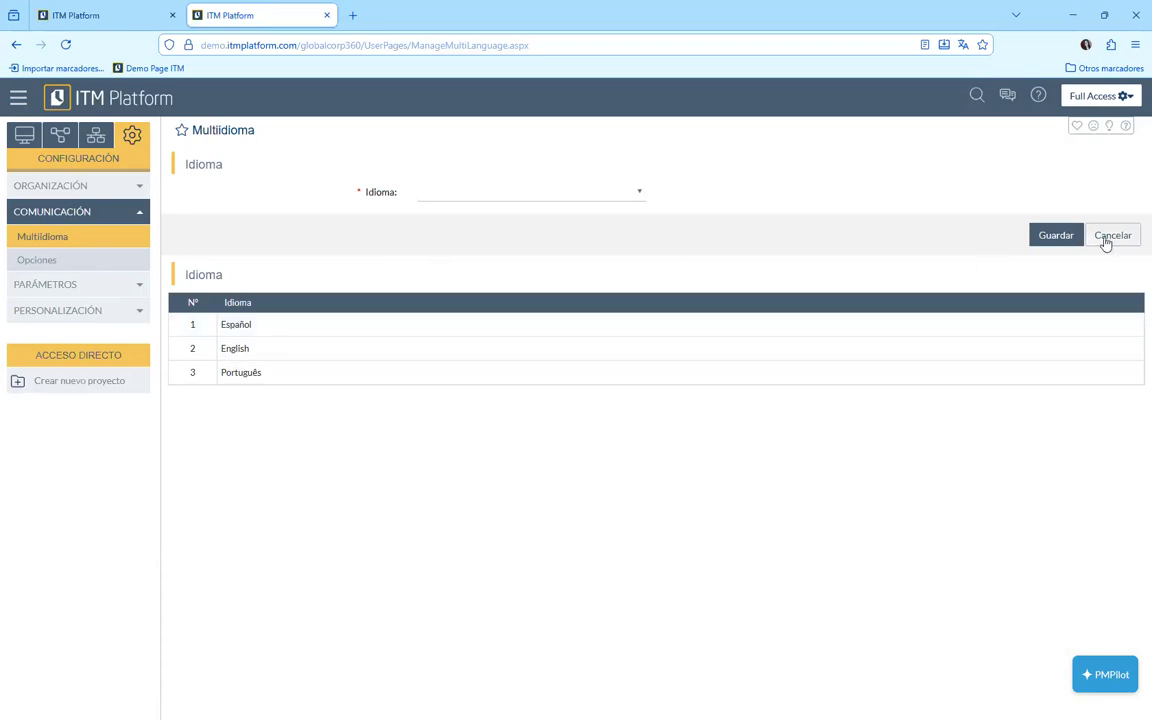
# Review the communication Opciones: preferences for new users with the message panel, email settings and direct message templates
pyautogui.click(62, 265)
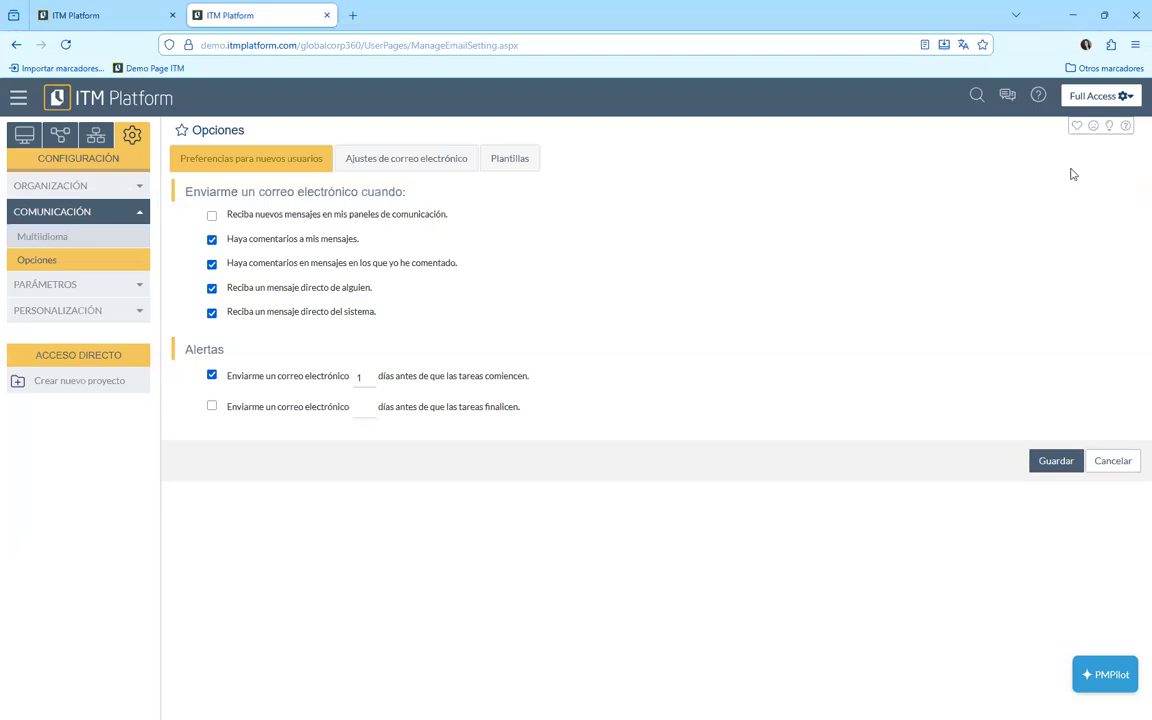
pyautogui.click(1009, 100)
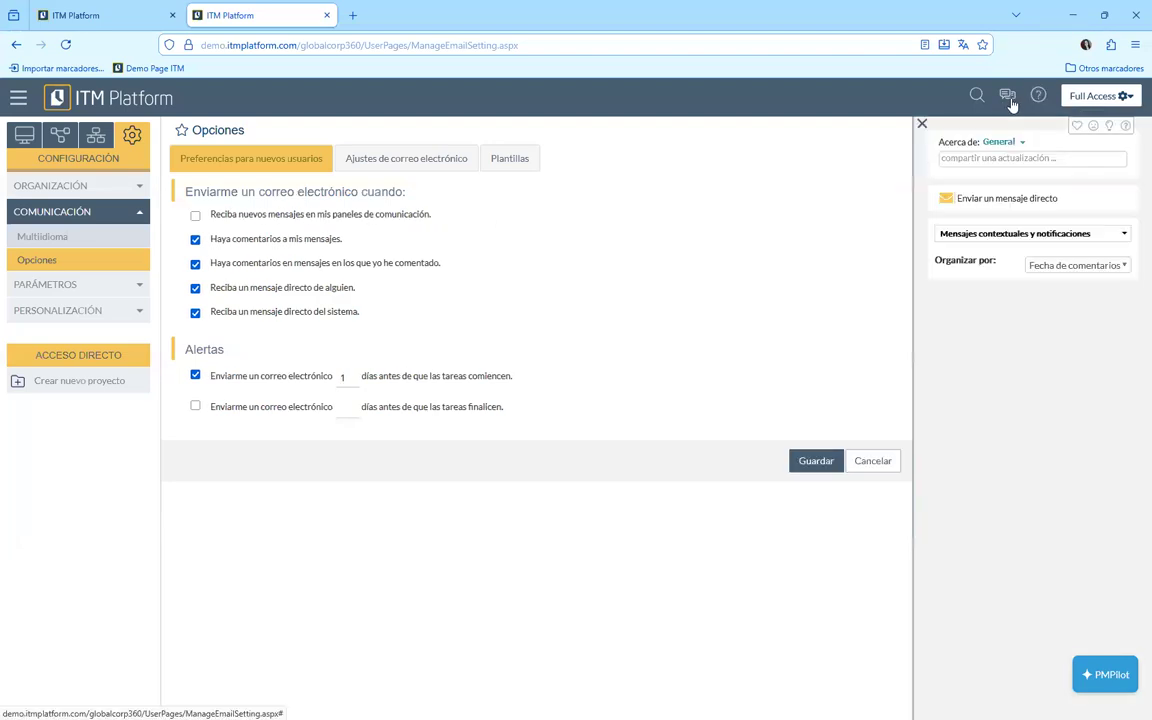
pyautogui.click(1008, 97)
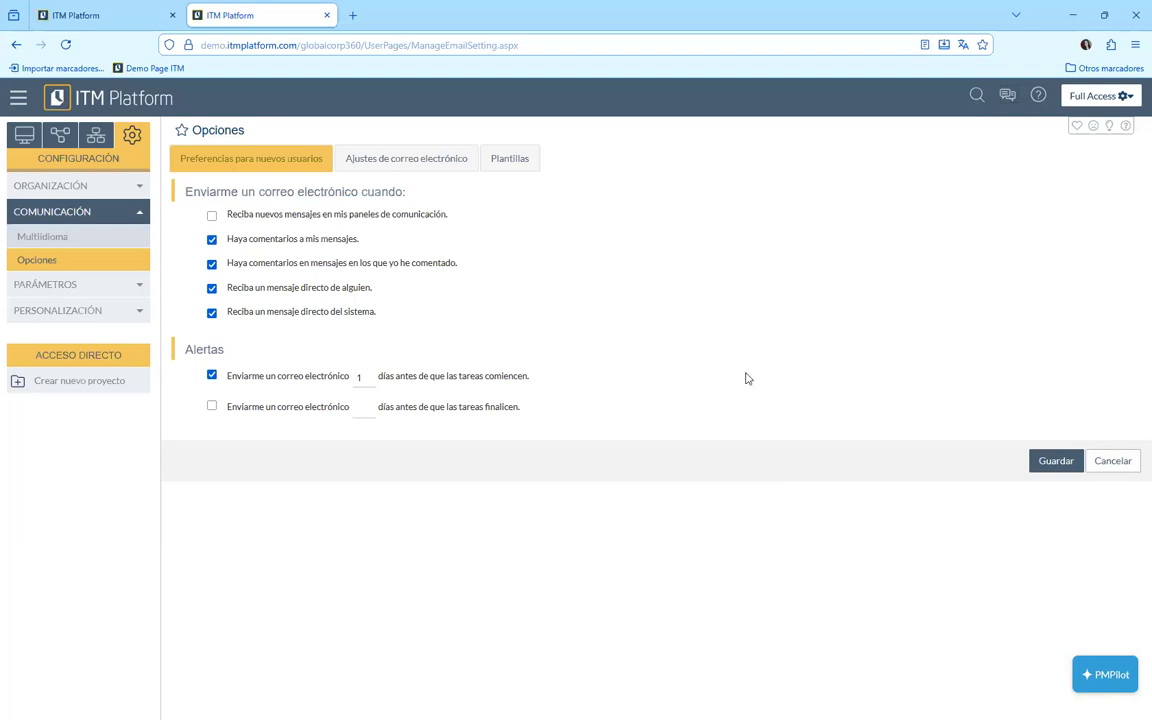
pyautogui.click(428, 162)
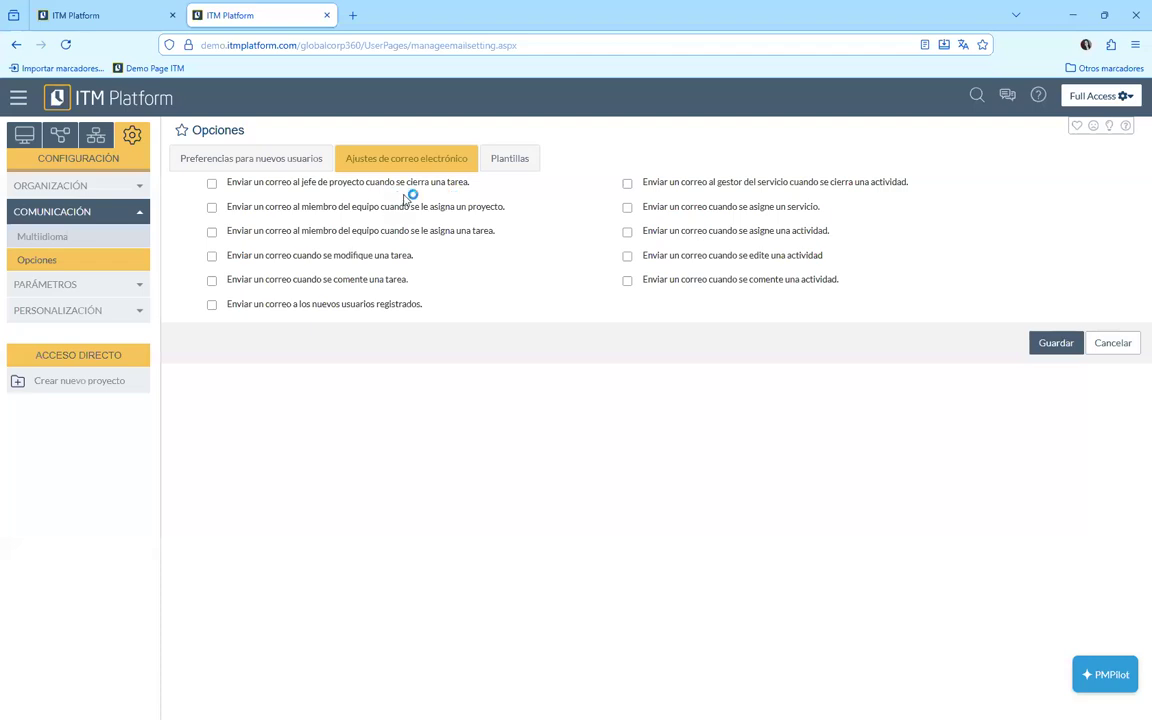
pyautogui.click(510, 162)
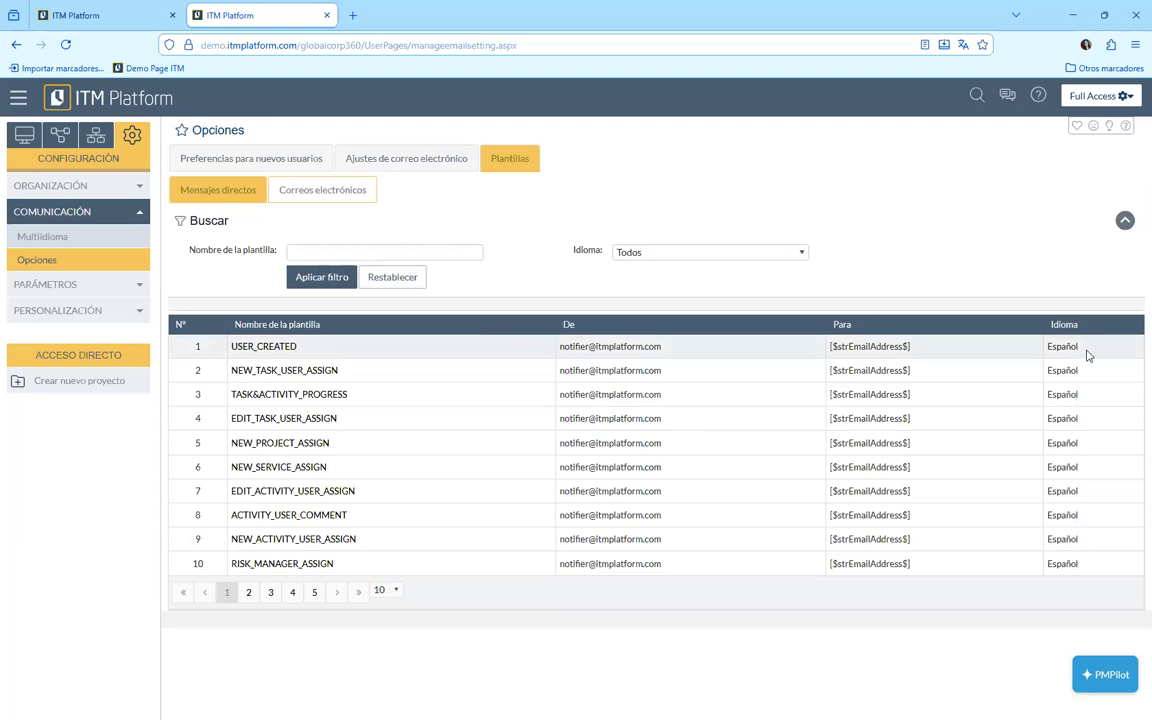
# Show 20 direct message templates per page and look through the list
pyautogui.click(386, 590)
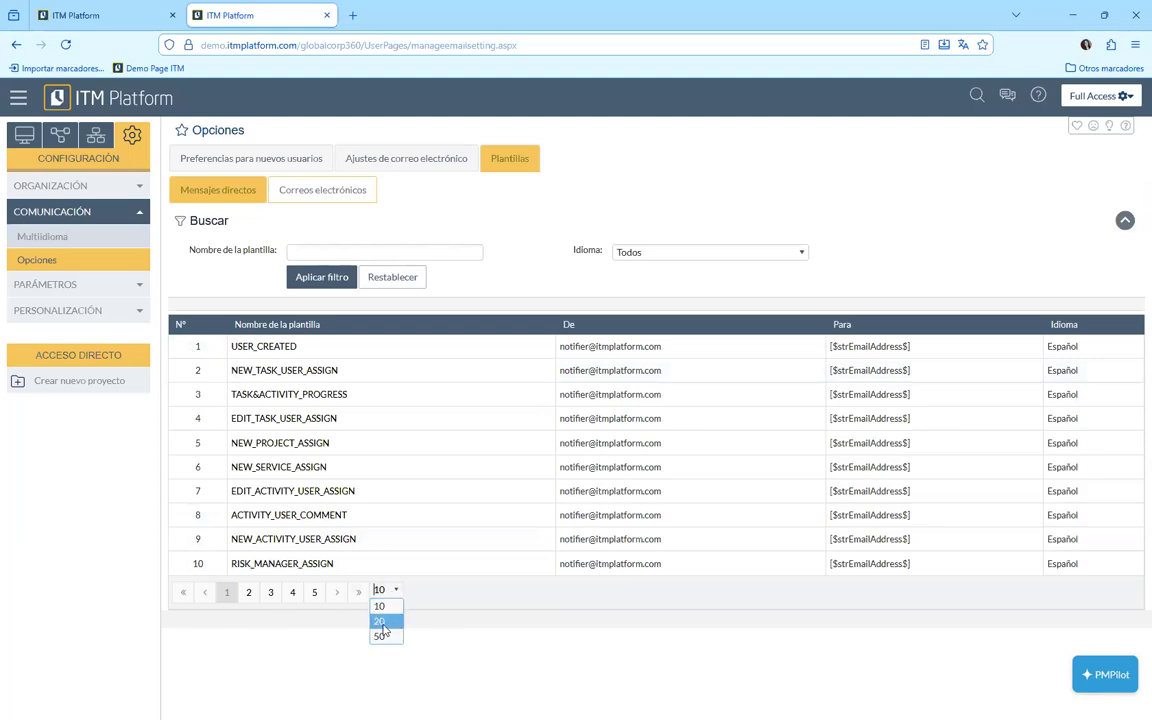
pyautogui.click(381, 636)
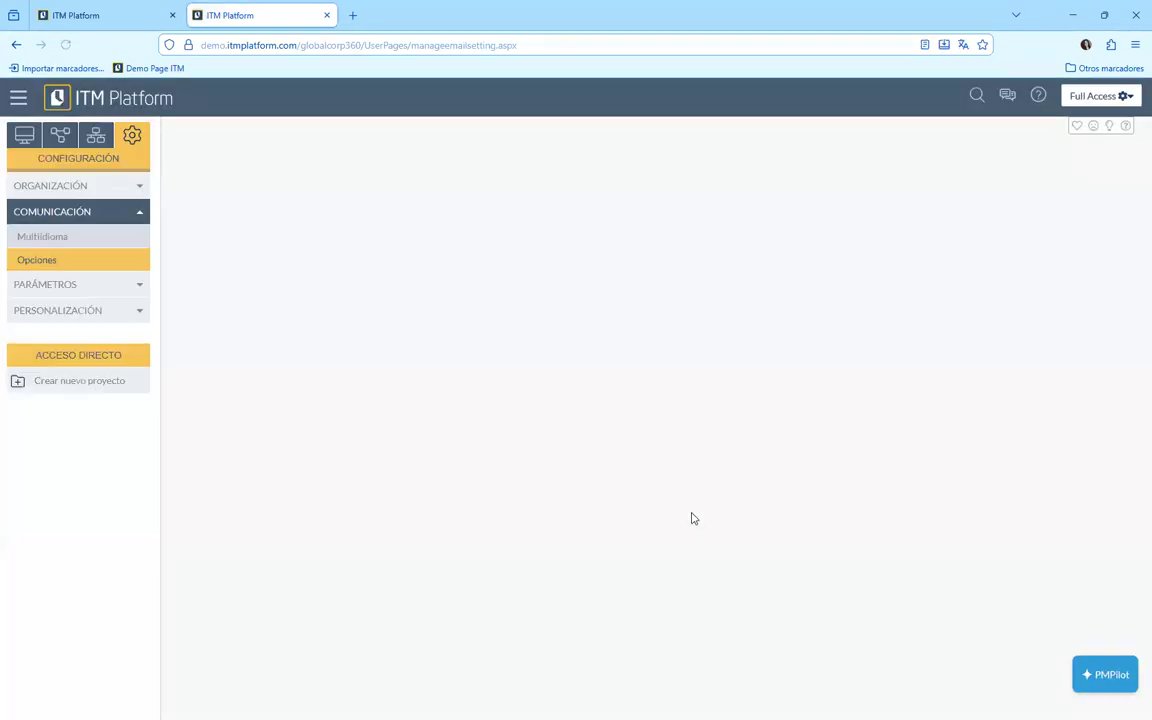
pyautogui.scroll(-3, 900, 466)
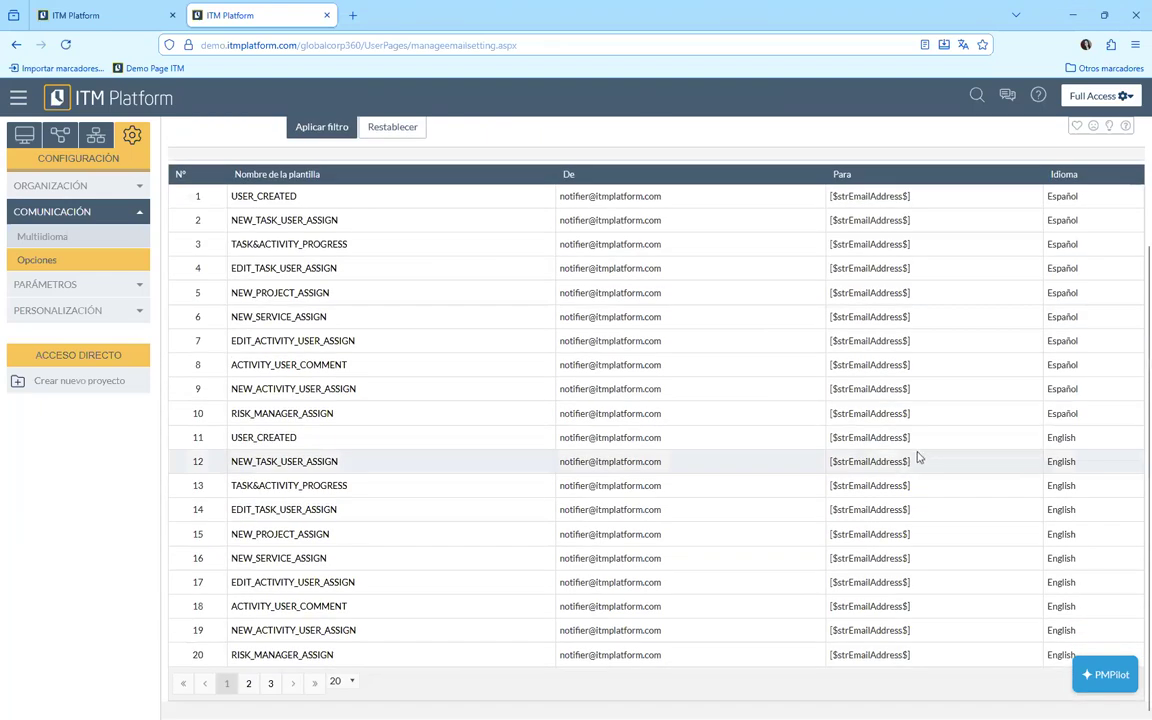
pyautogui.scroll(3, 406, 305)
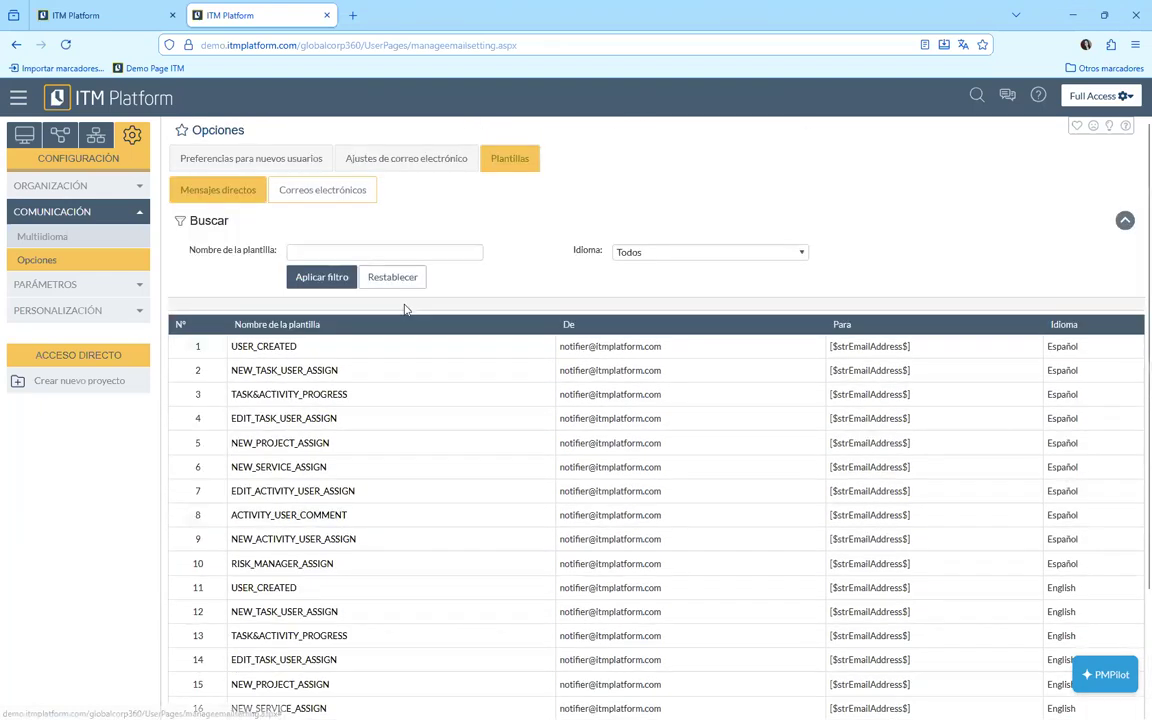
# Show 50 direct message templates per page and look through the names and languages of the whole list
pyautogui.scroll(-3, 330, 300)
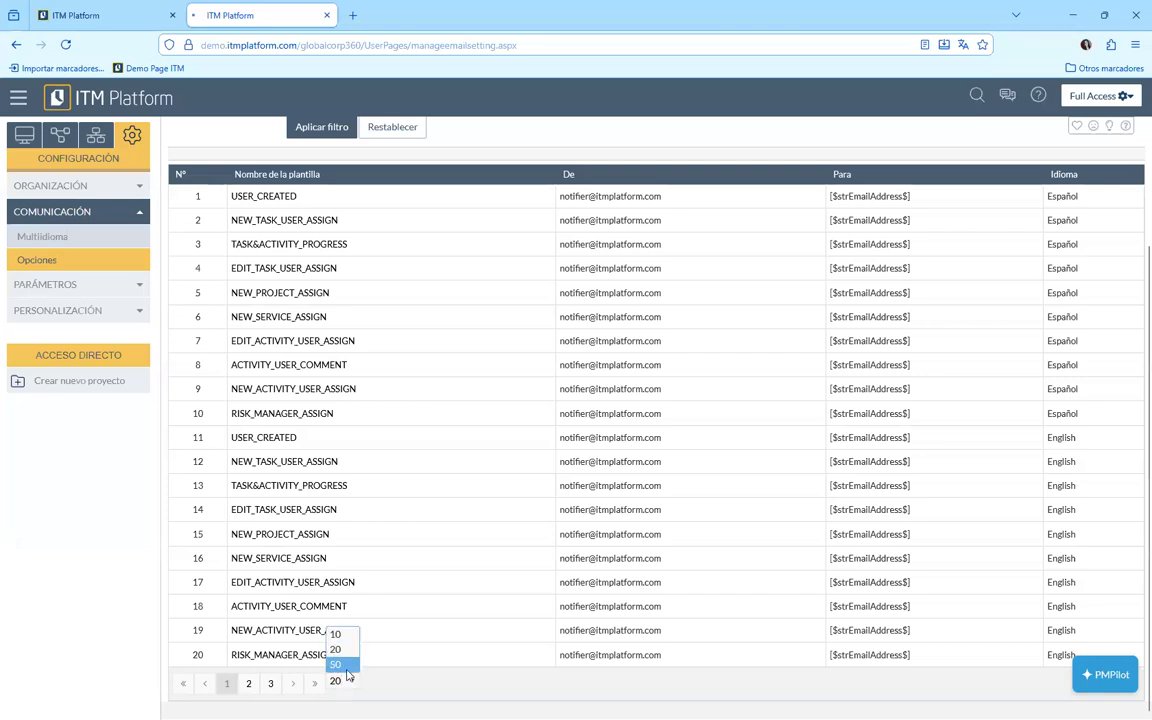
pyautogui.click(316, 608)
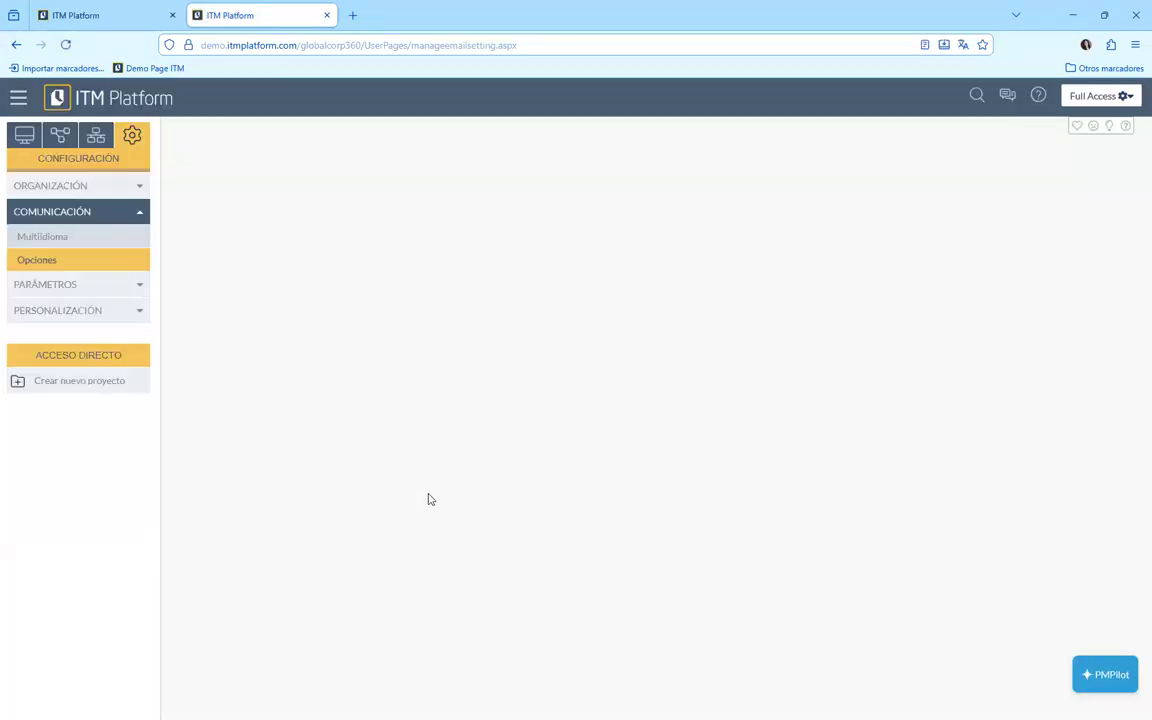
pyautogui.scroll(-10, 435, 497)
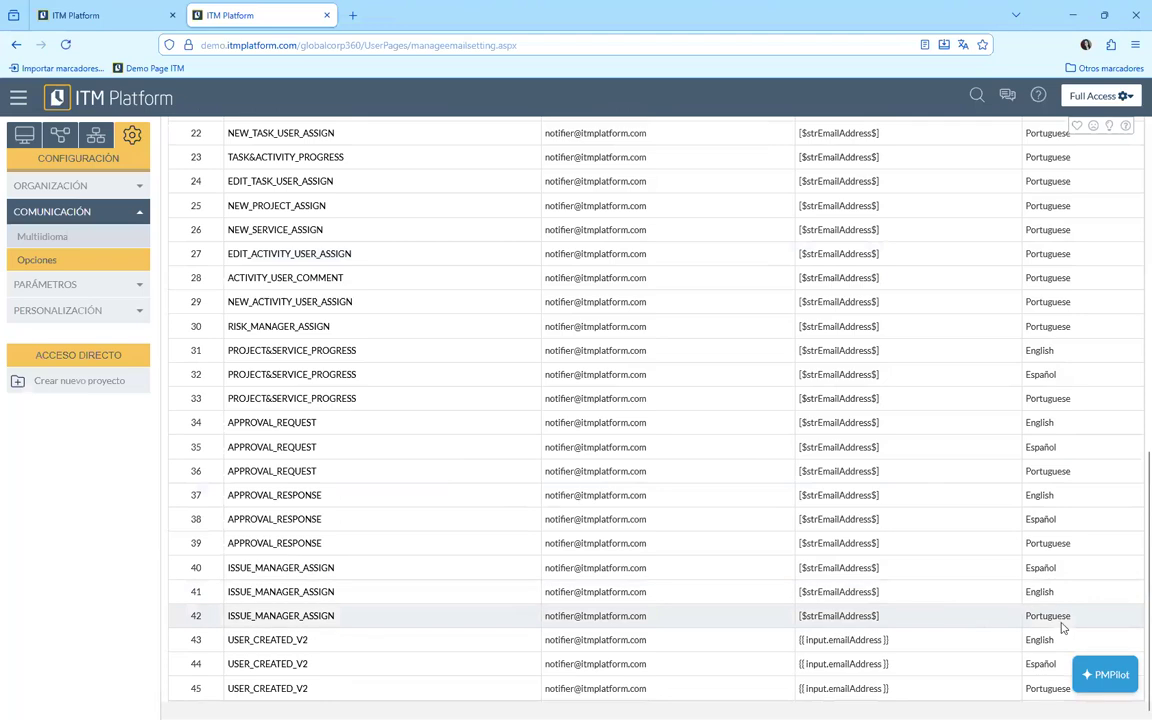
pyautogui.scroll(10, 255, 610)
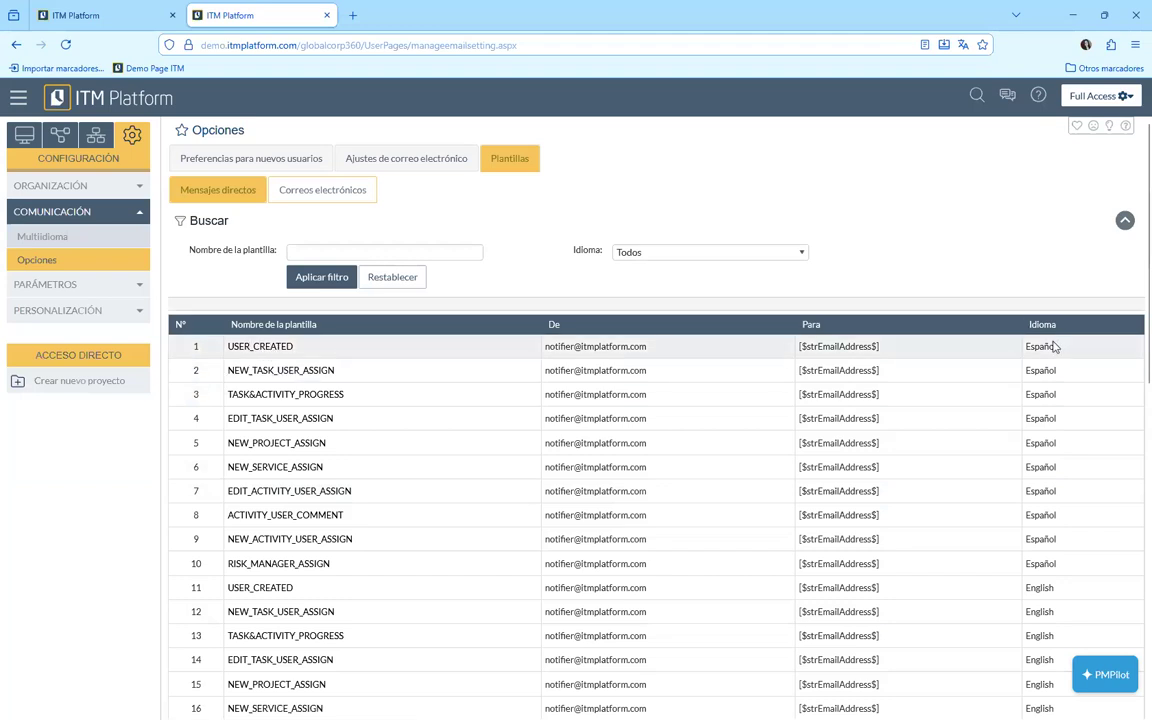
# Open the Spanish USER_CREATED direct message template and examine its subject, sender, recipient and content, including the name placeholder
pyautogui.click(278, 348)
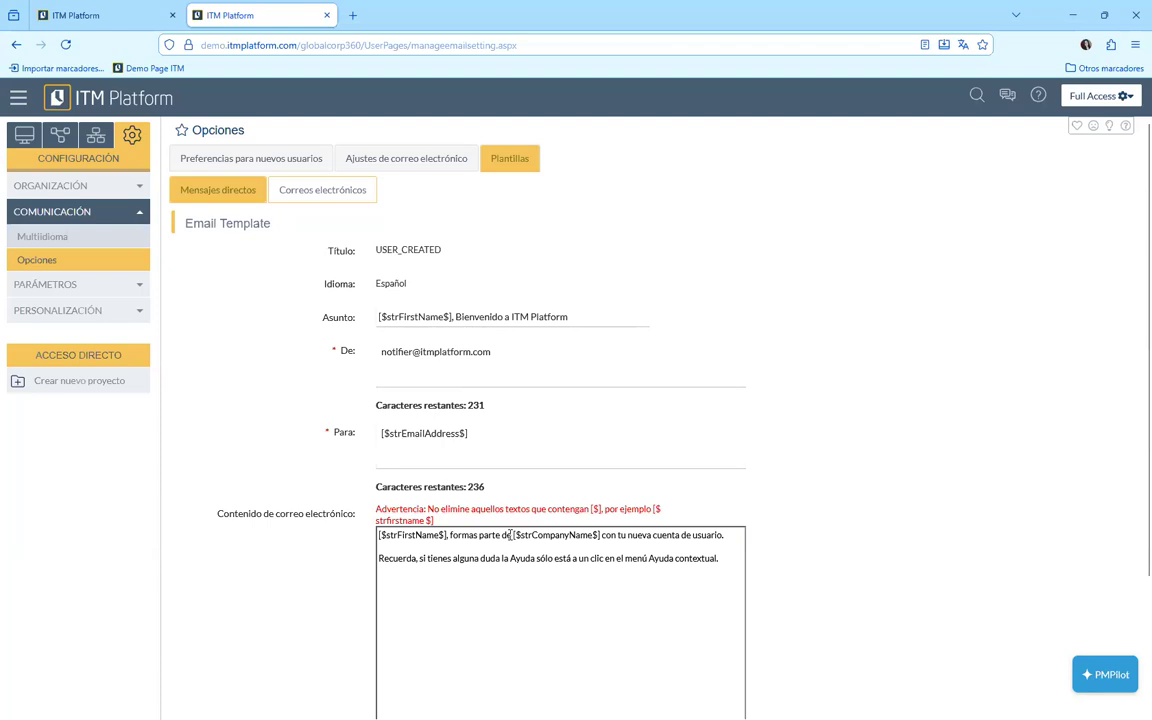
pyautogui.scroll(-1, 506, 575)
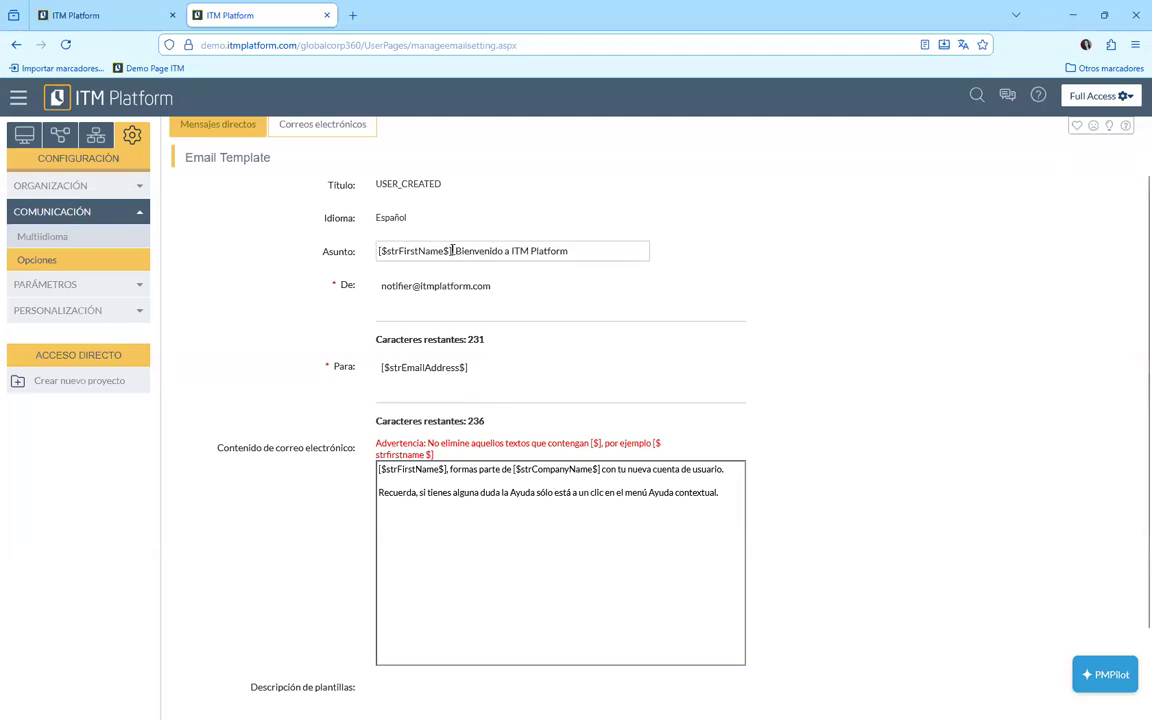
pyautogui.moveTo(444, 250); pyautogui.dragTo(378, 252)
pyautogui.scroll(1, 438, 258)
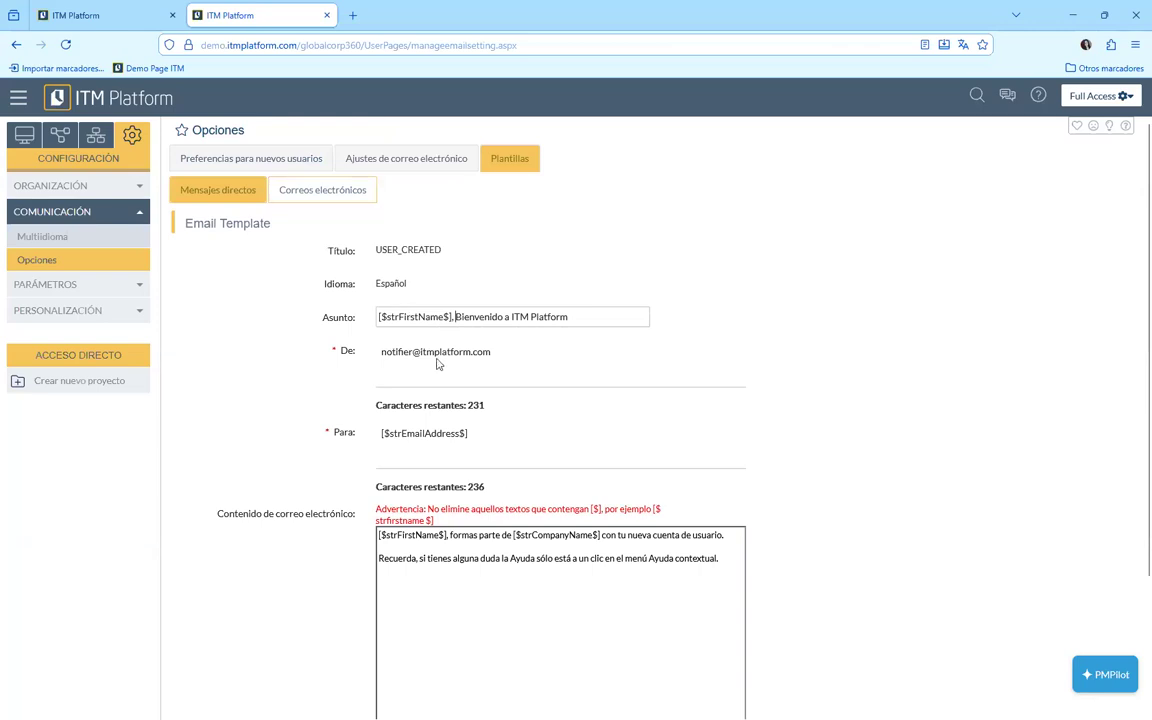
pyautogui.scroll(-2, 599, 548)
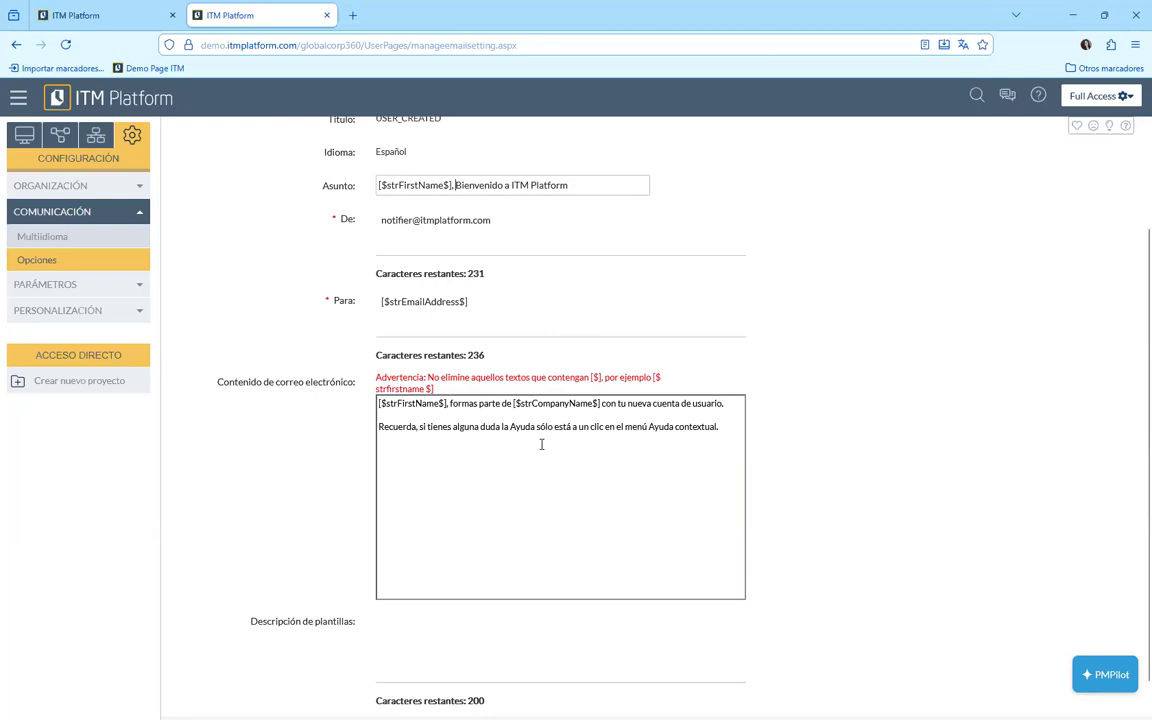
pyautogui.scroll(-1, 638, 573)
pyautogui.scroll(3, 616, 549)
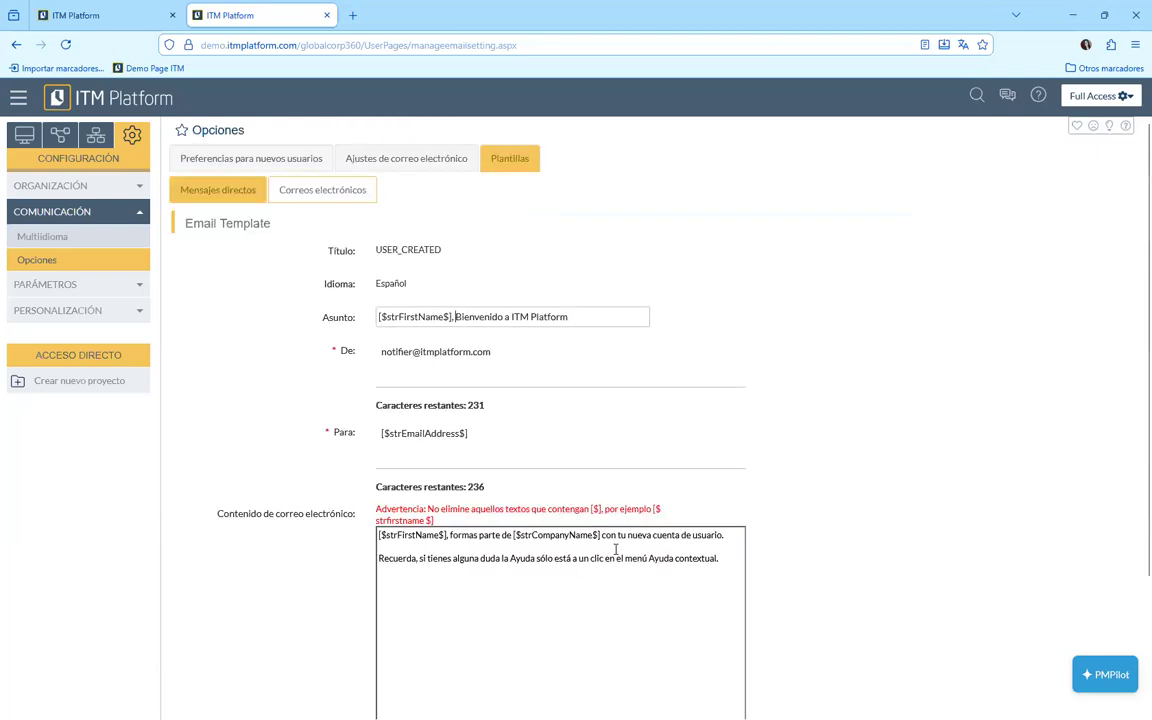
pyautogui.scroll(-3, 620, 310)
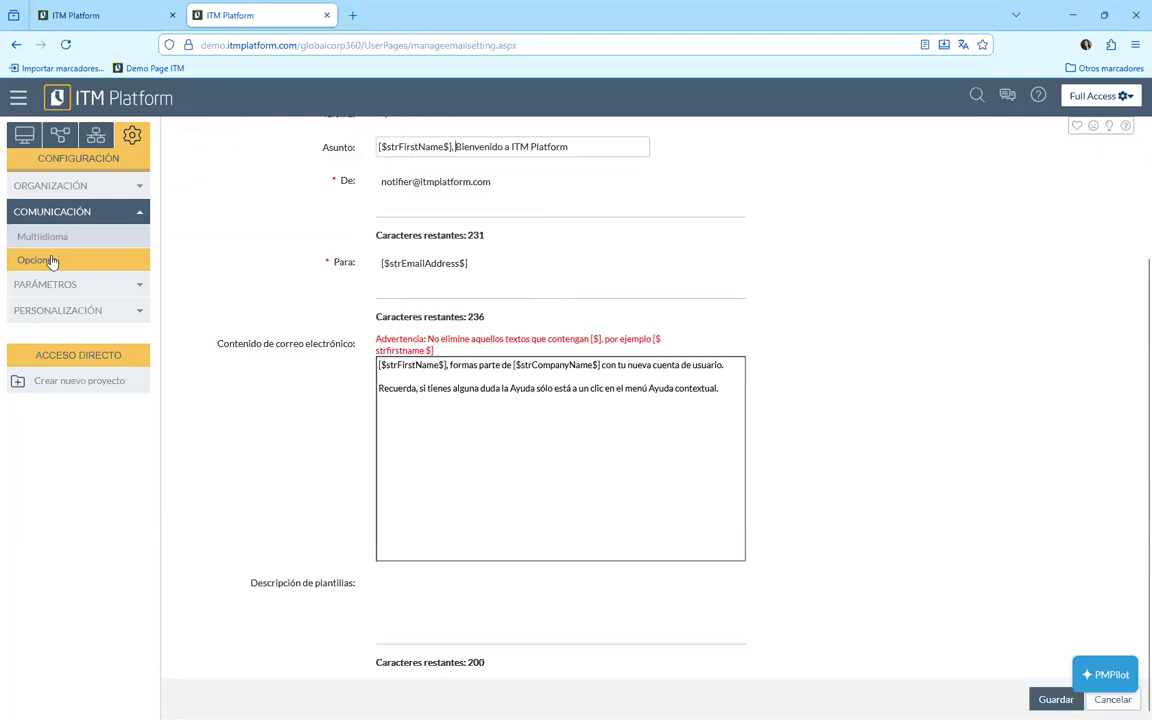
pyautogui.click(55, 212)
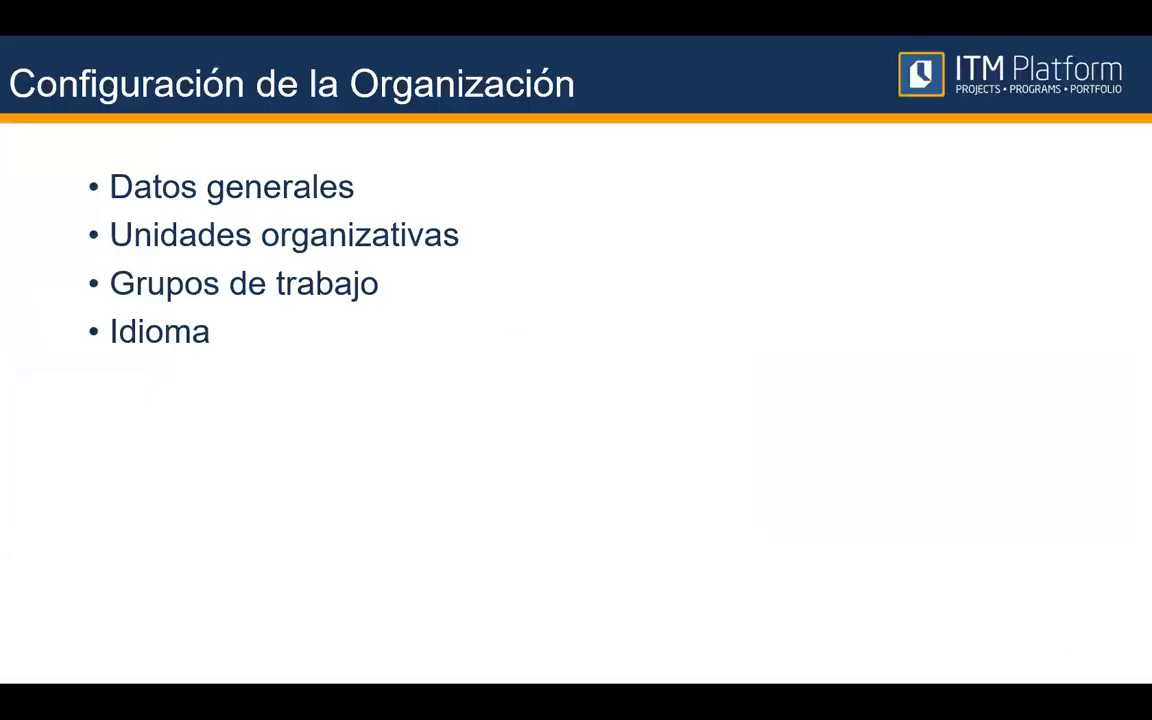
pyautogui.click(675, 455)
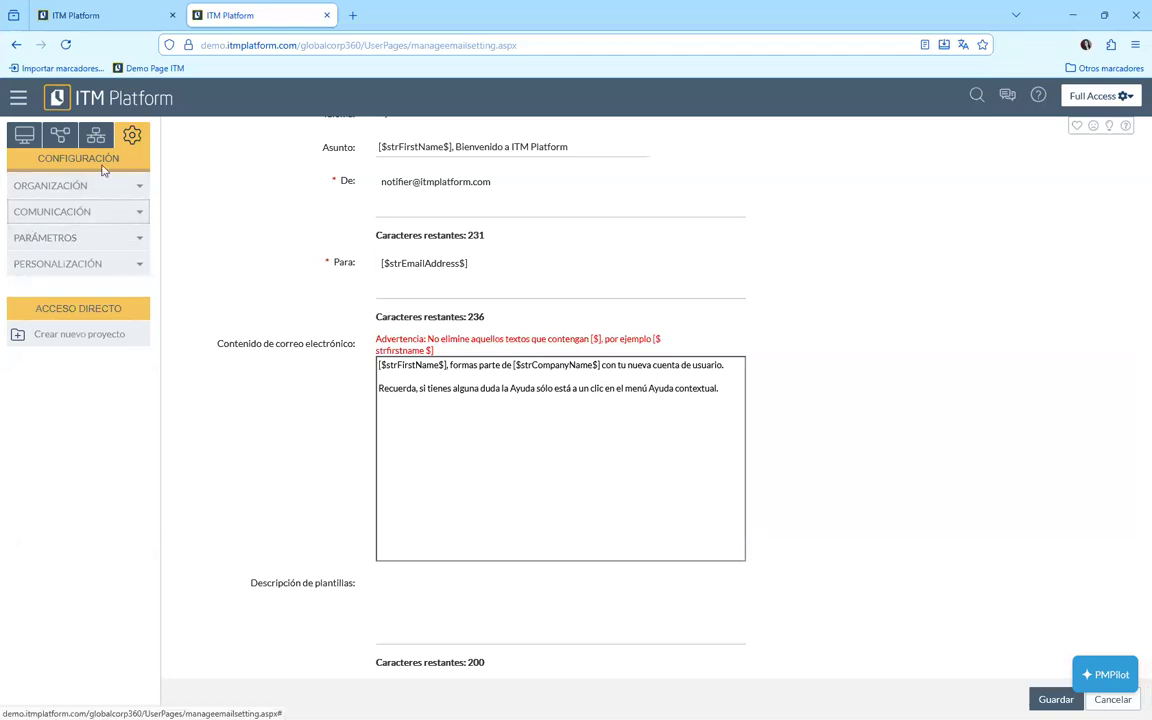
# Open Parámetros de proyectos, inspect the Urgente priority's fields and icon choices, and cancel the edit
pyautogui.click(82, 242)
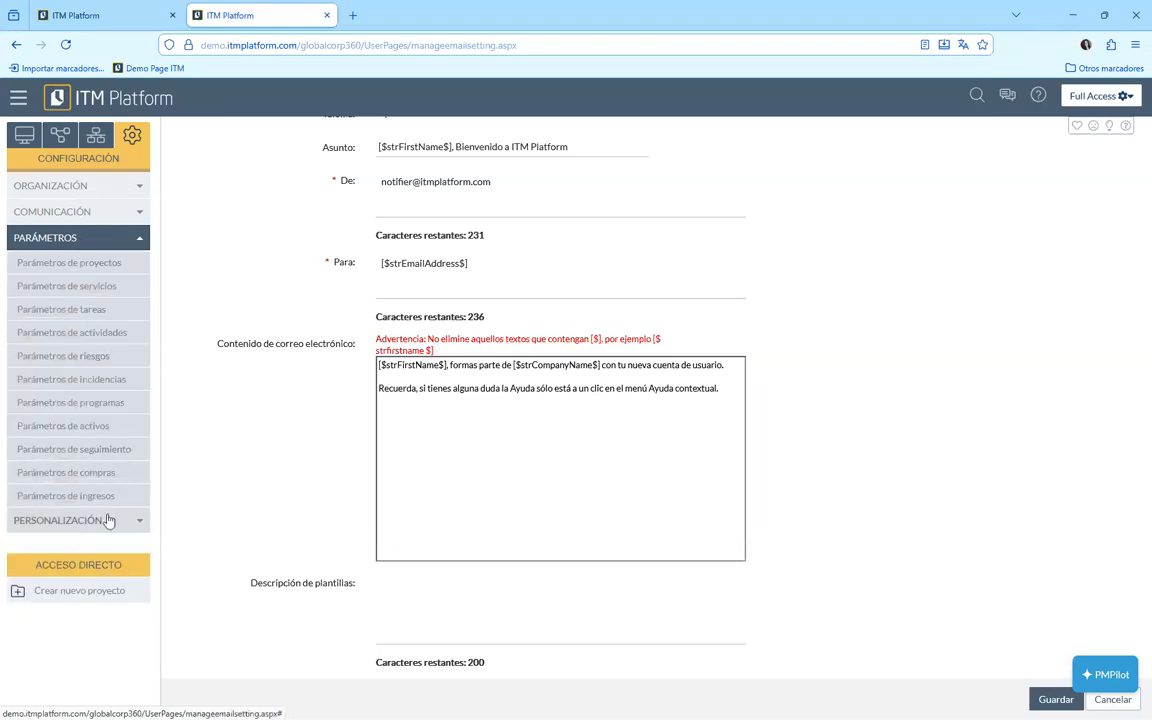
pyautogui.click(70, 266)
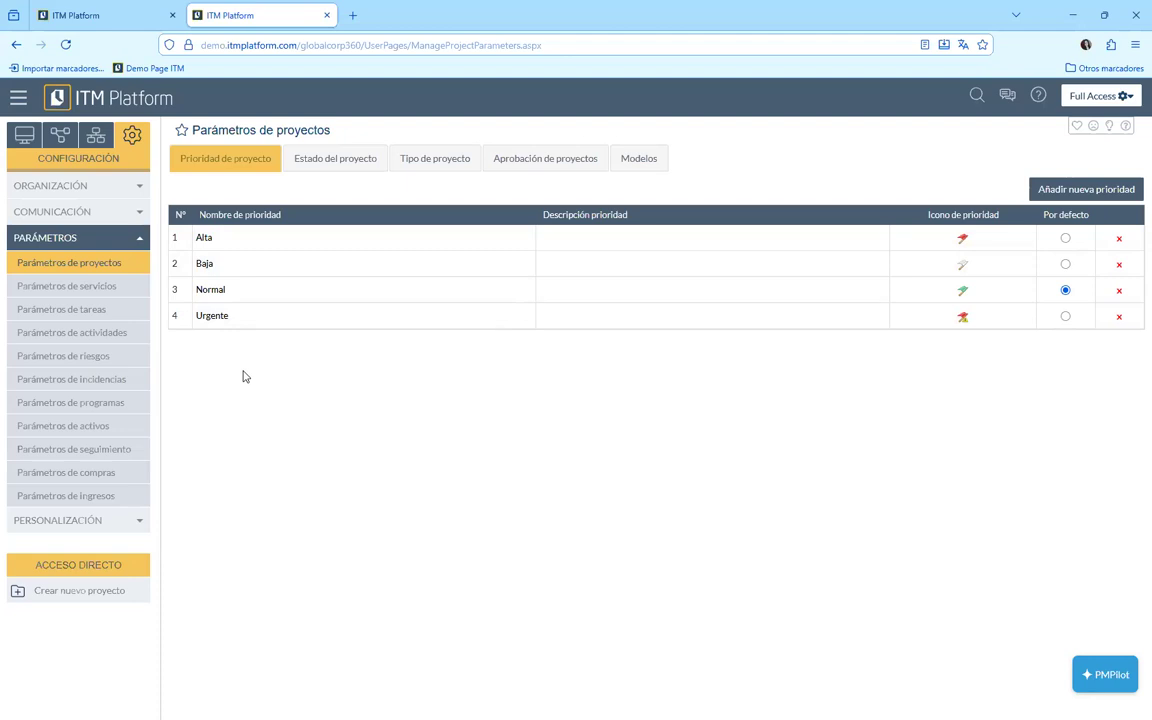
pyautogui.click(213, 317)
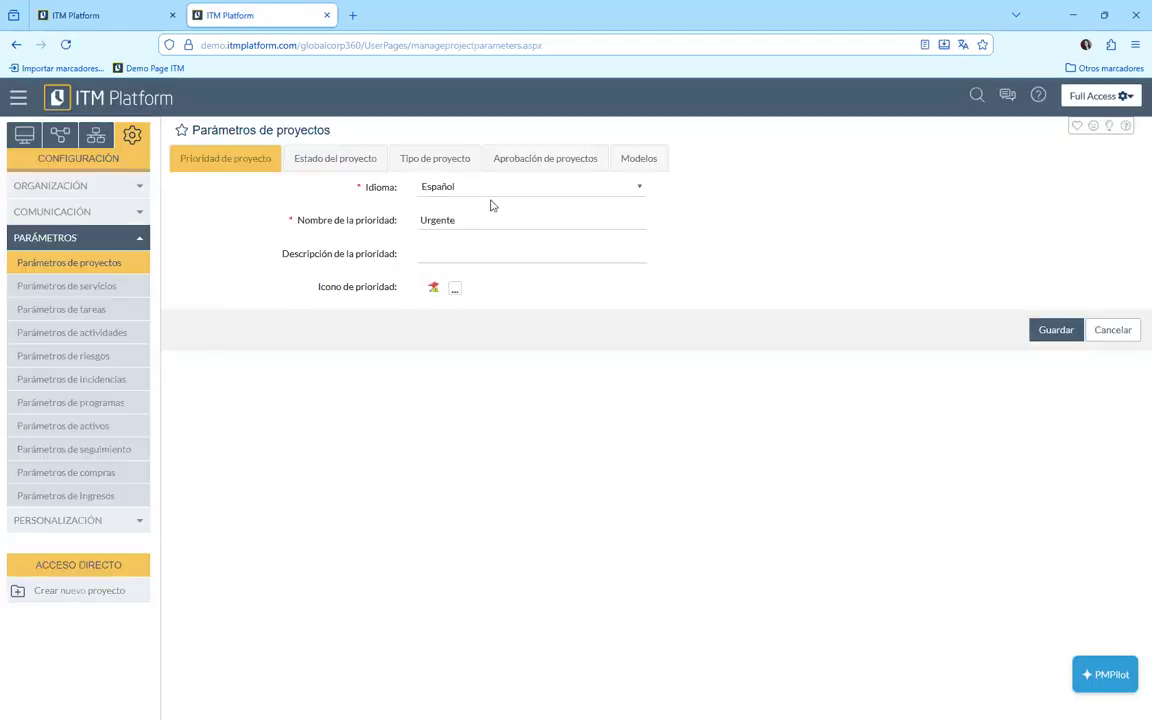
pyautogui.click(474, 222)
pyautogui.click(455, 292)
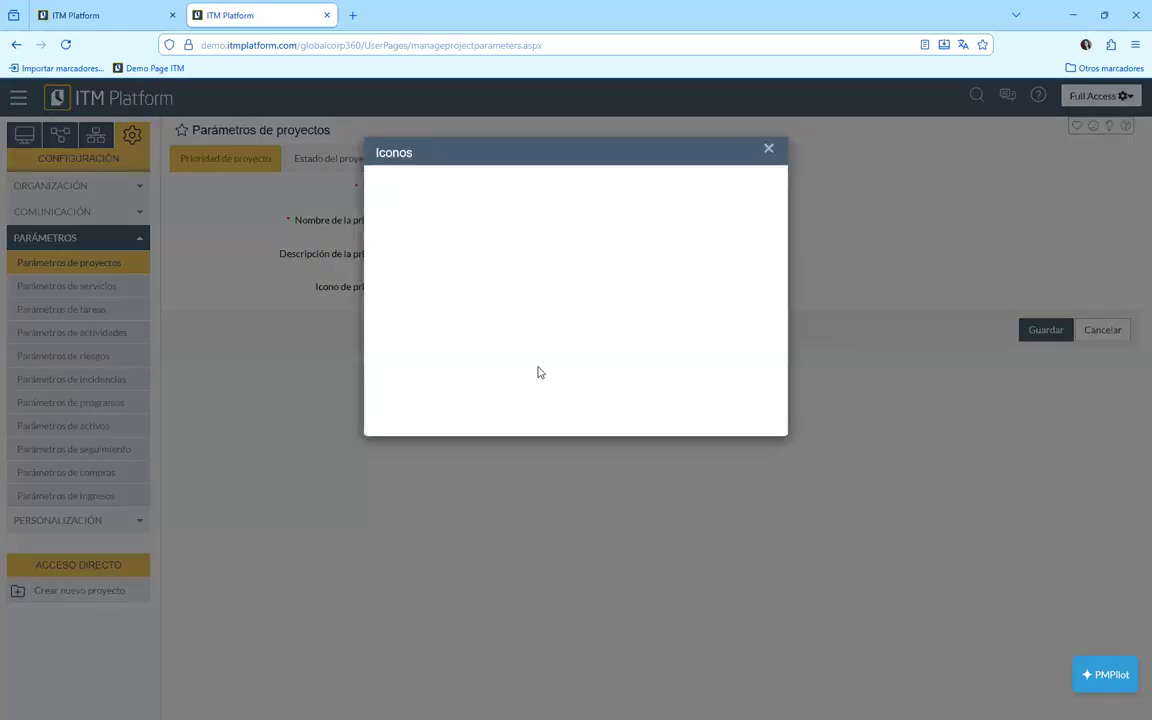
pyautogui.click(767, 151)
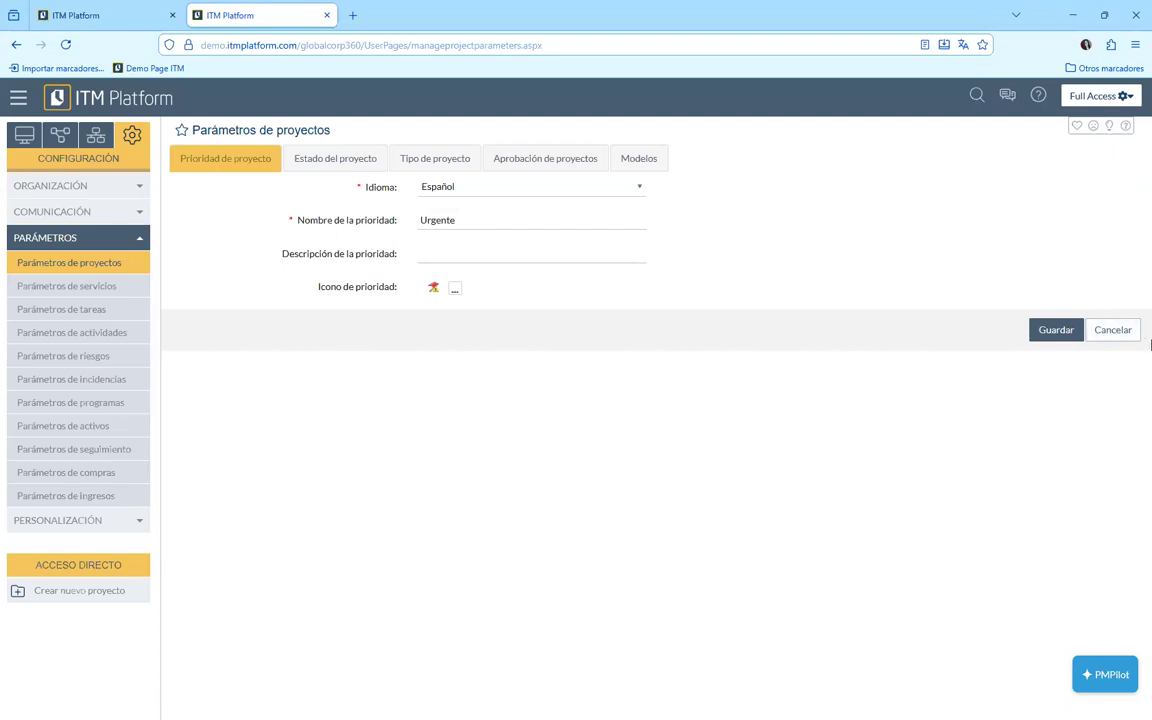
pyautogui.click(1122, 340)
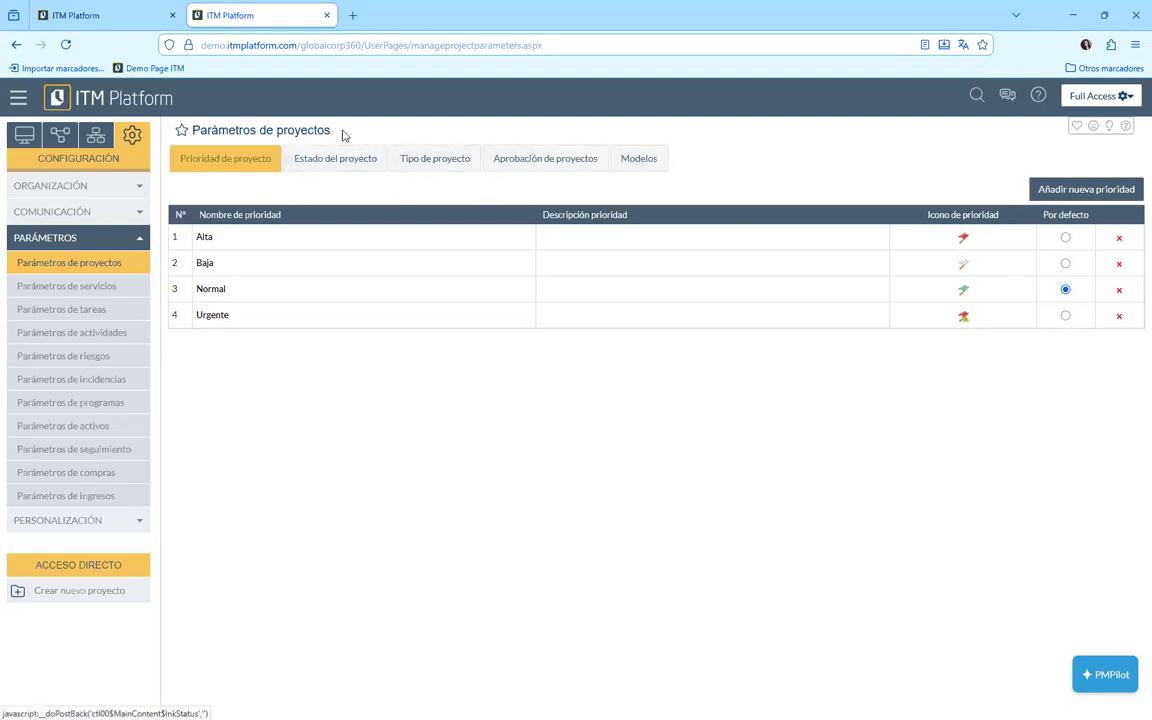
# Review the project types and the project approval statuses in the project parameters
pyautogui.click(432, 166)
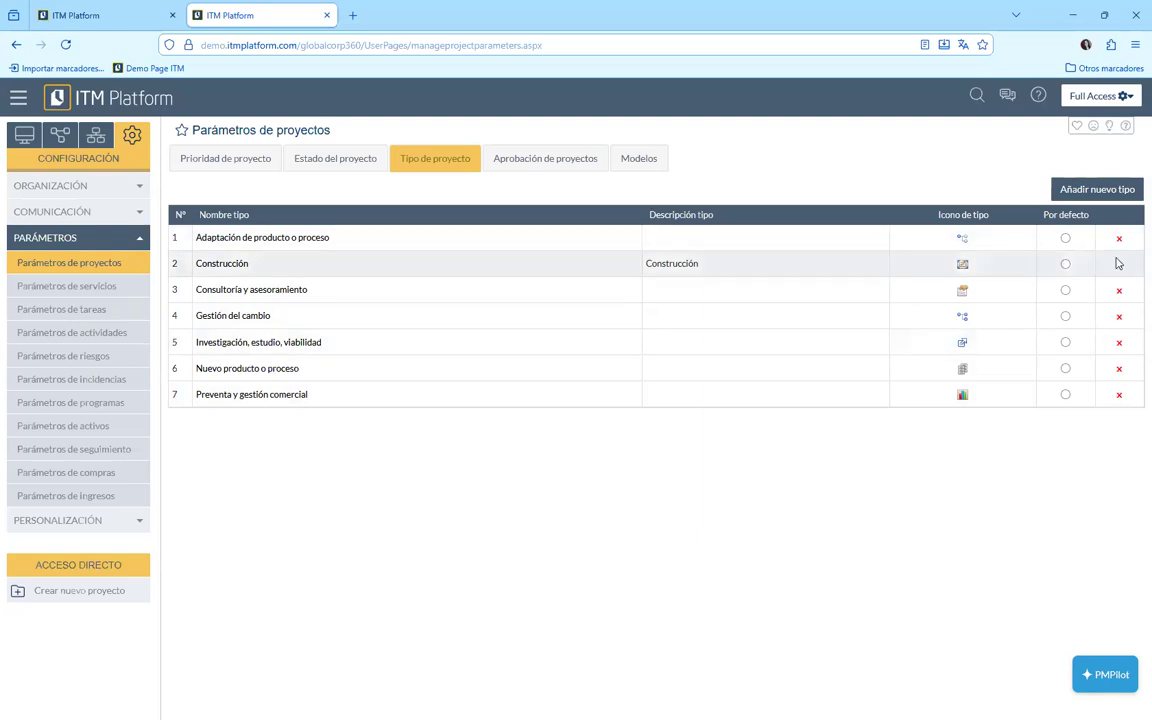
pyautogui.click(550, 161)
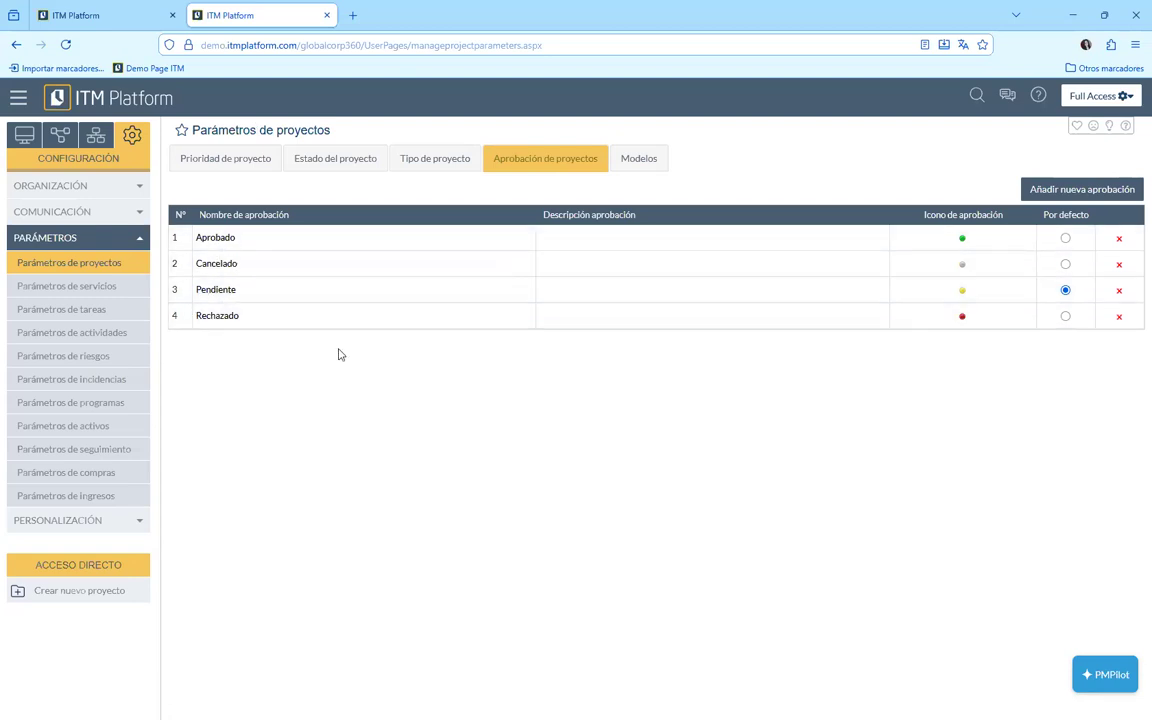
# View the project Modelos settings and examine the Cálculo de progreso options and the Permitir progreso manual setting
pyautogui.click(650, 160)
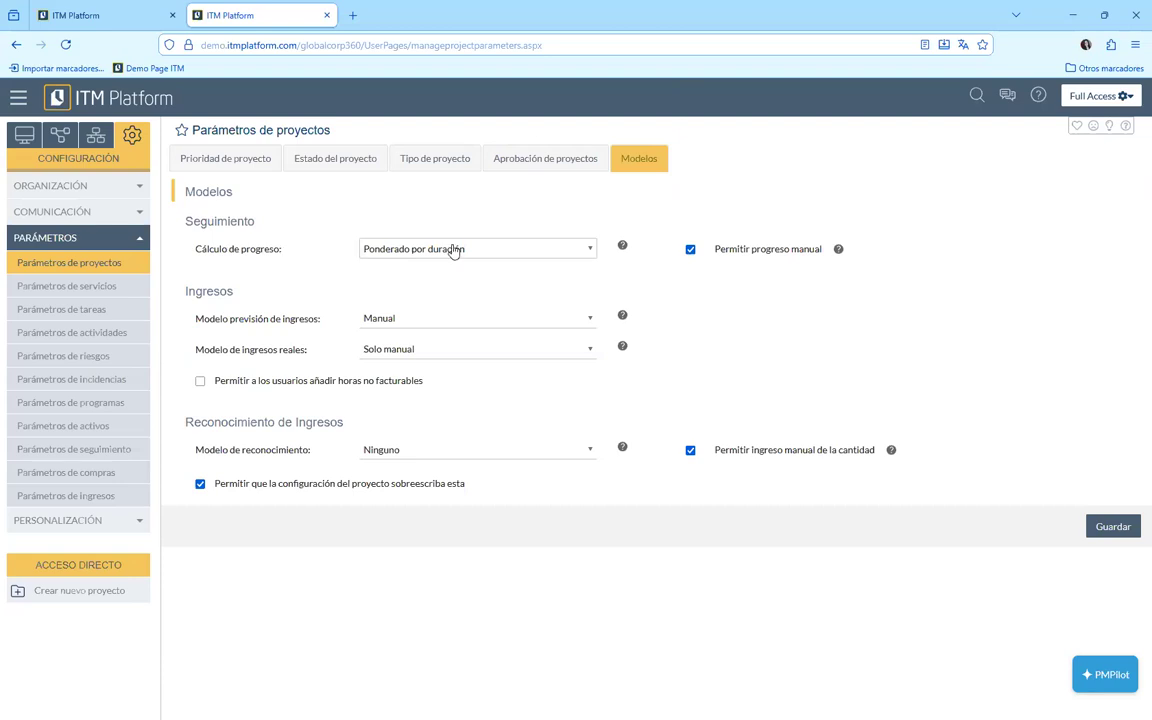
pyautogui.click(525, 250)
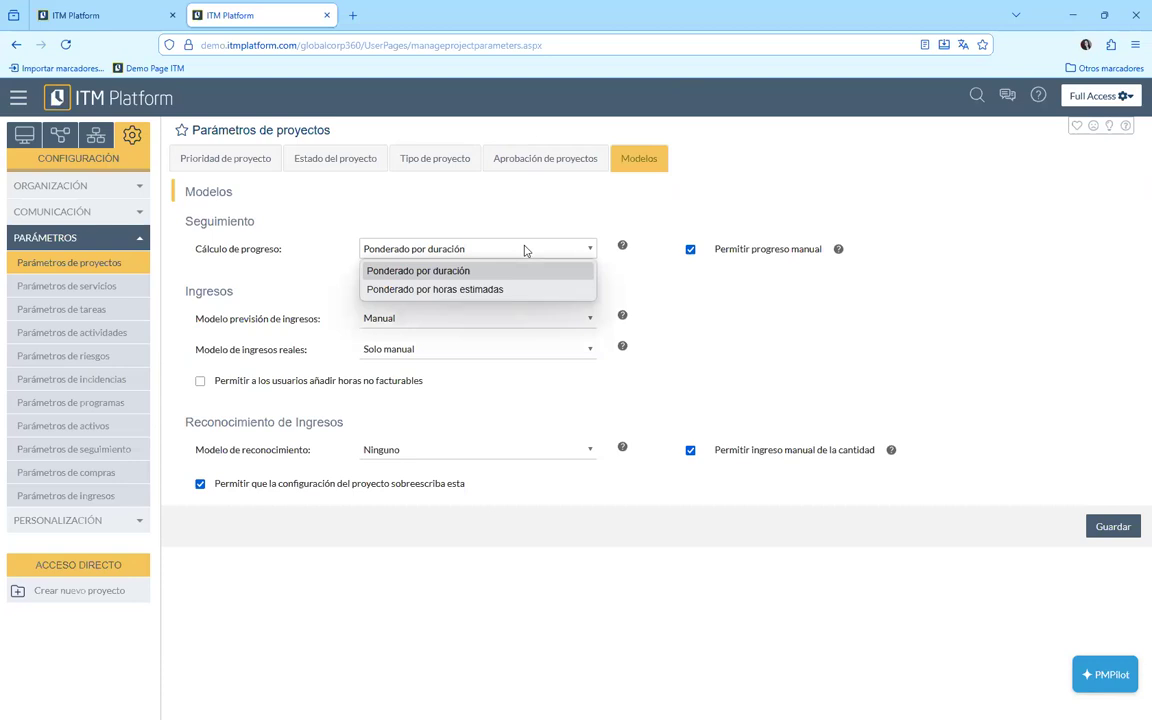
pyautogui.click(652, 277)
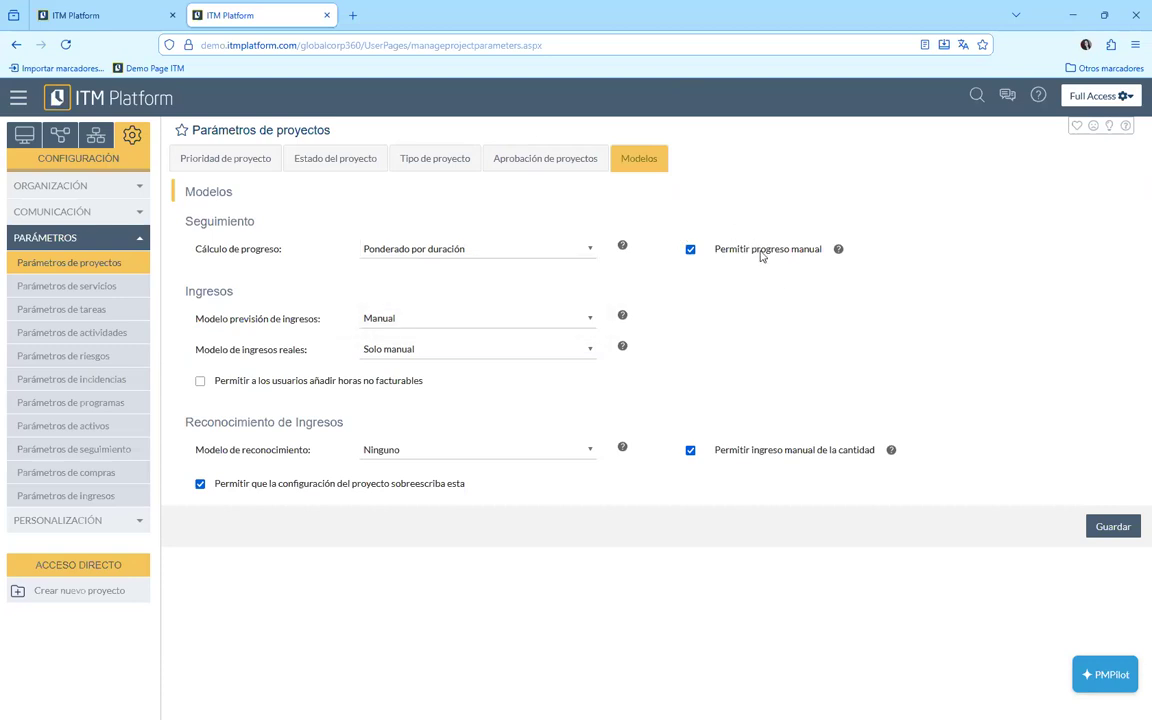
pyautogui.moveTo(824, 256)
# Examine the options available for Modelo previsión de ingresos and Modelo de ingresos reales, keeping the current selections
pyautogui.click(436, 330)
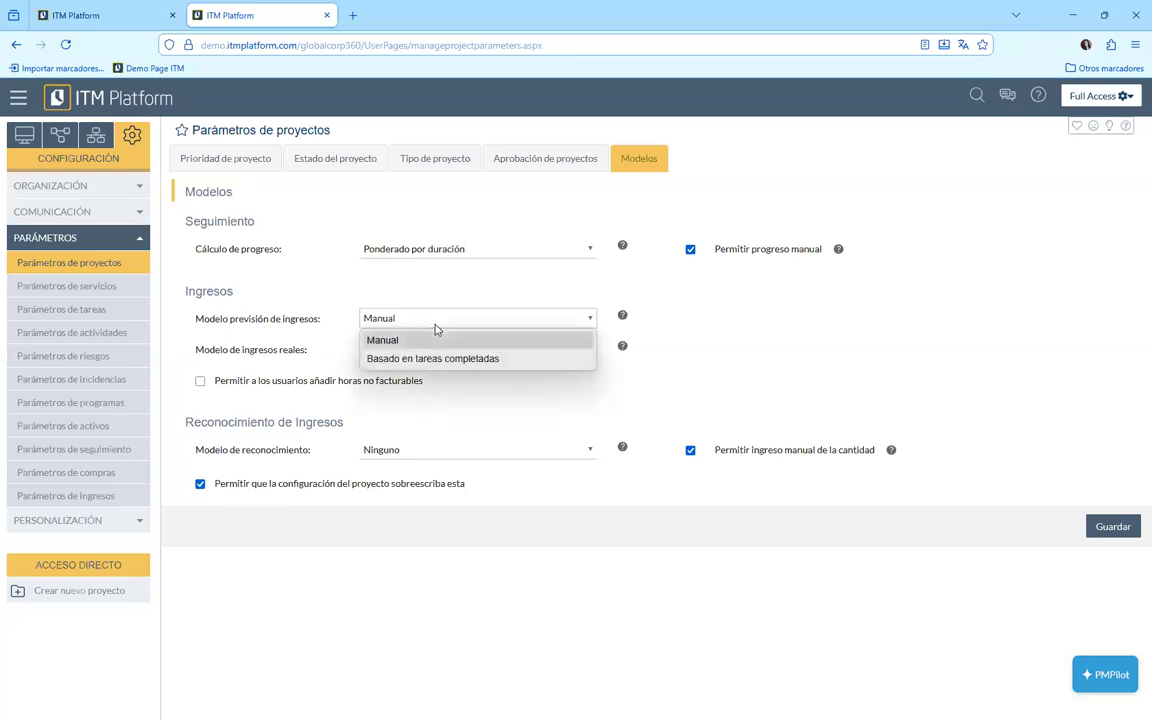
pyautogui.click(657, 258)
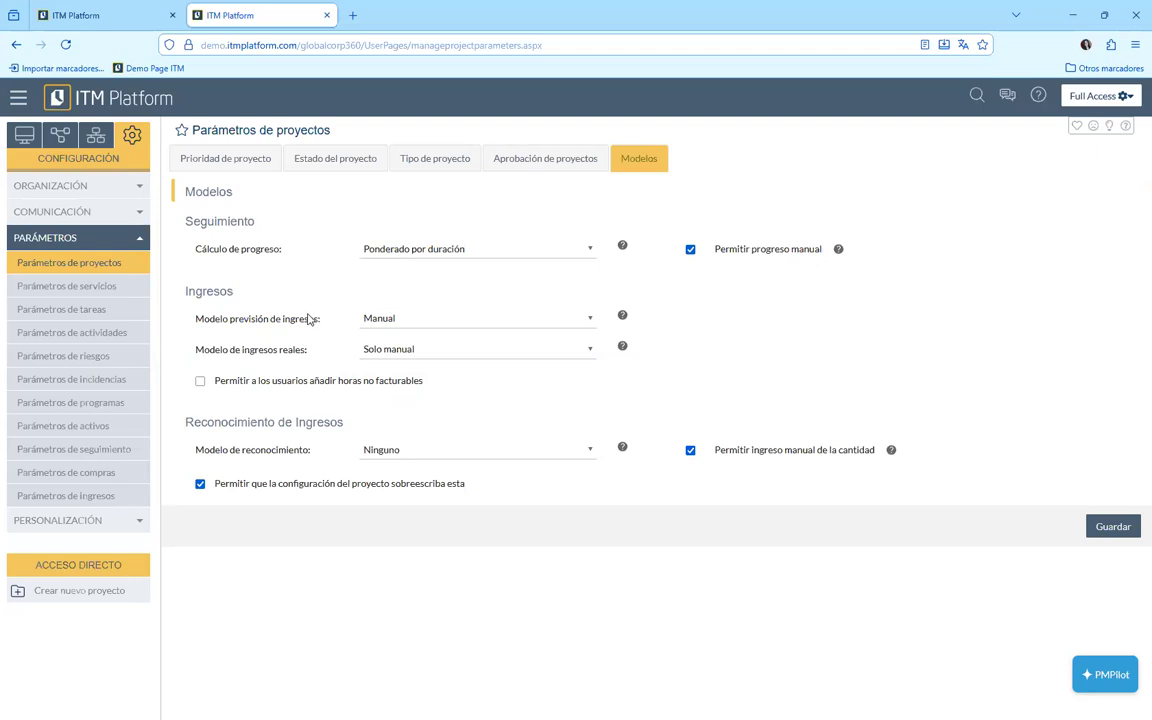
pyautogui.click(431, 352)
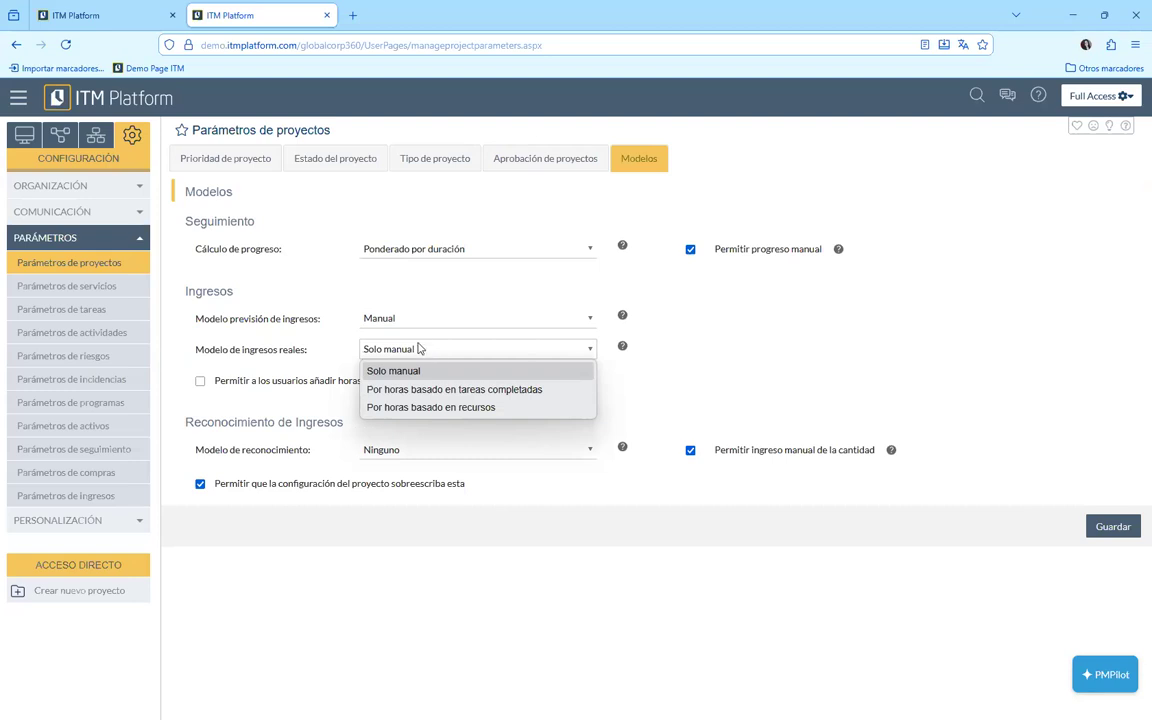
pyautogui.click(400, 285)
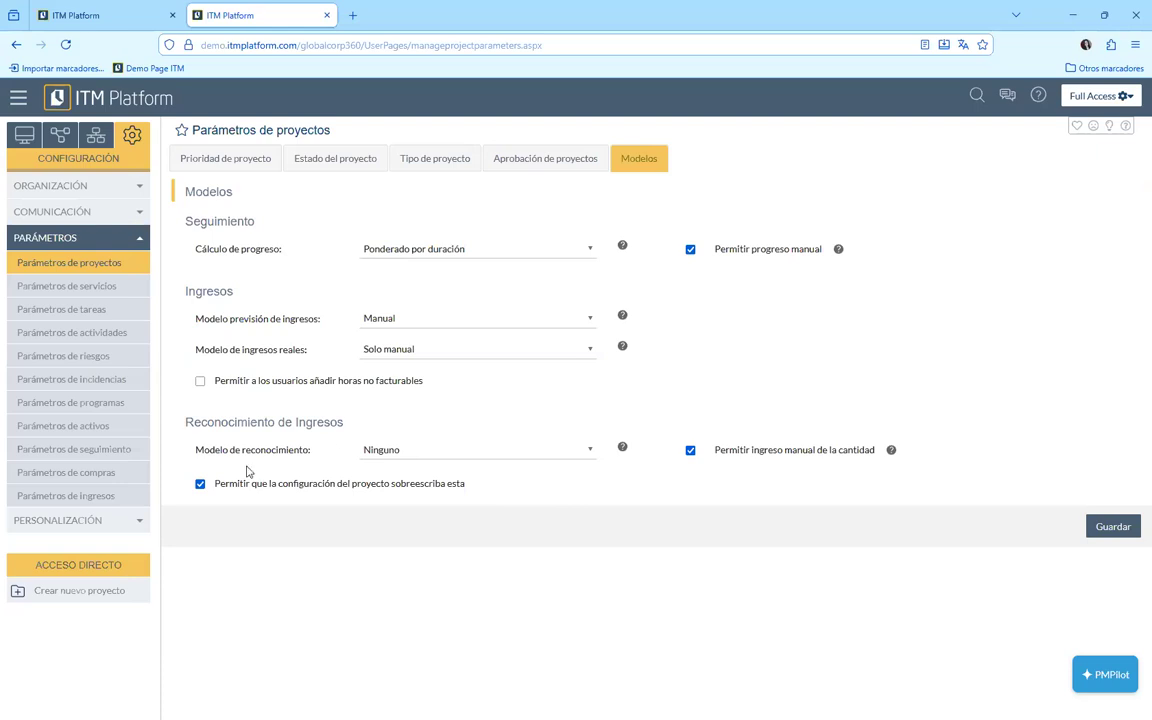
# Examine the Modelo de reconocimiento options and revisit the Cálculo de progreso choices, leaving both selections as they are
pyautogui.click(404, 455)
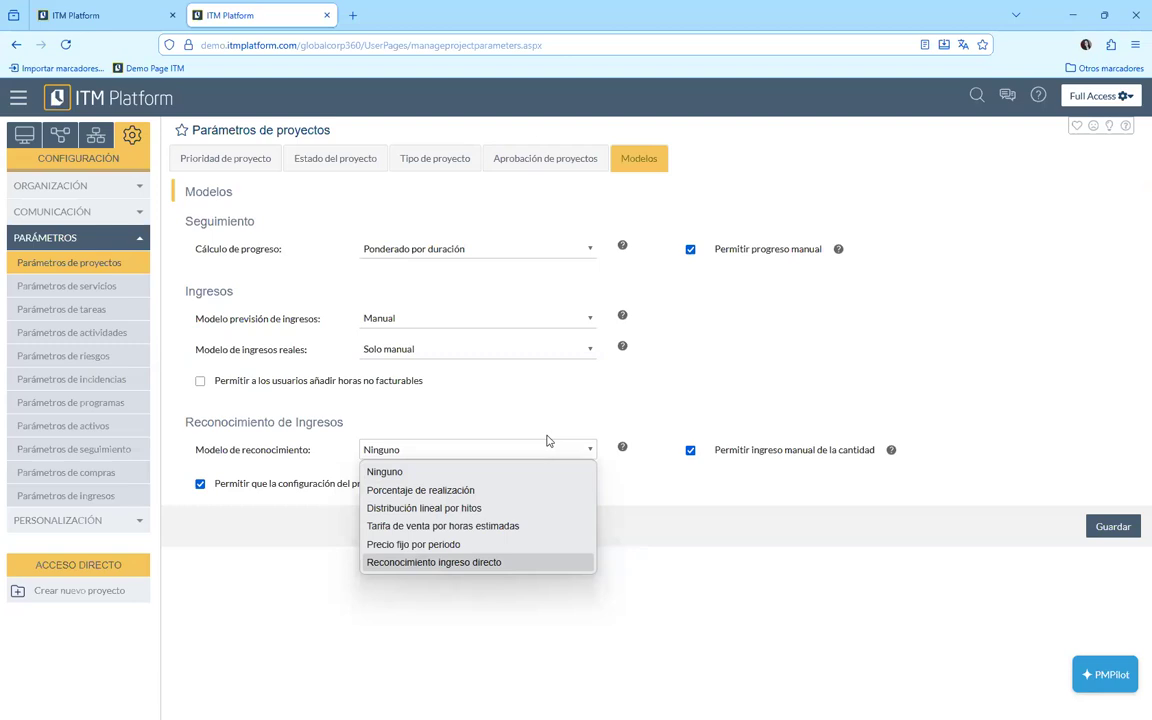
pyautogui.click(663, 476)
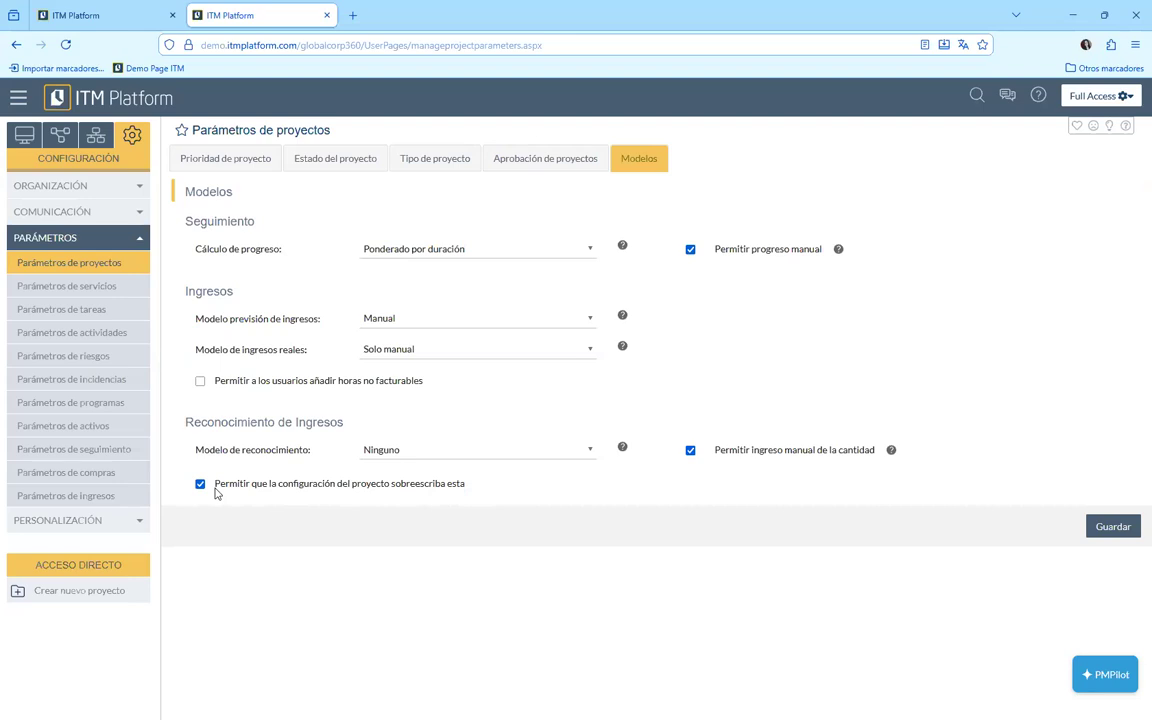
pyautogui.click(434, 252)
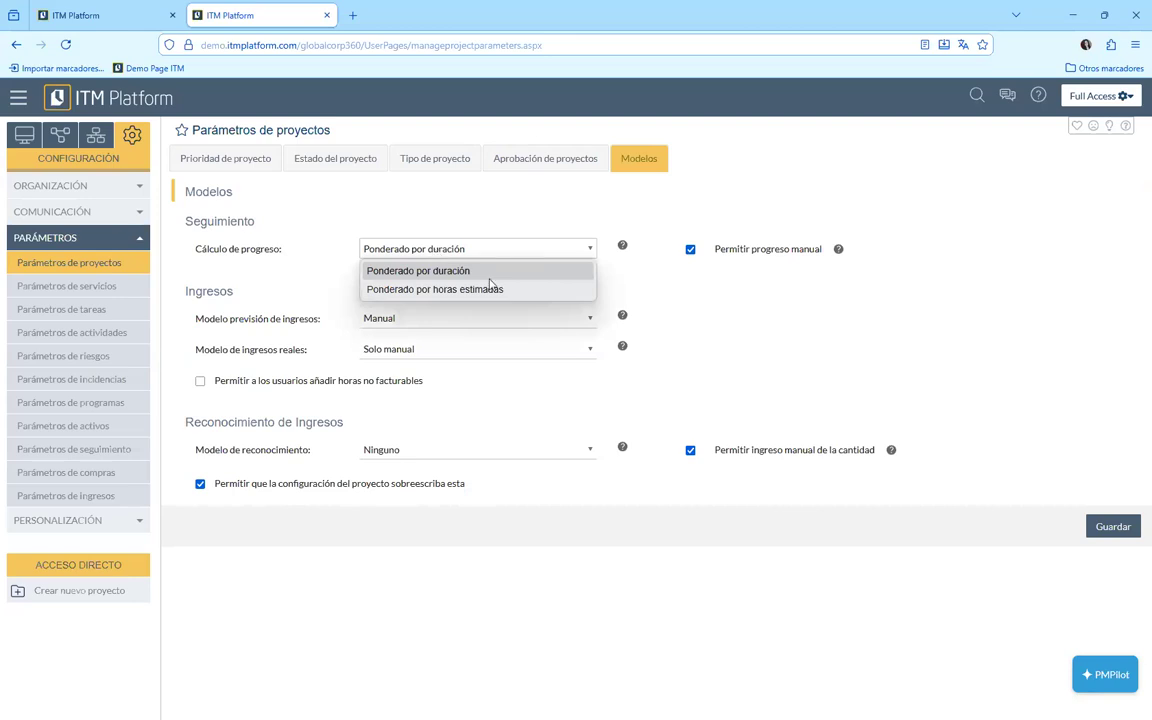
pyautogui.click(674, 303)
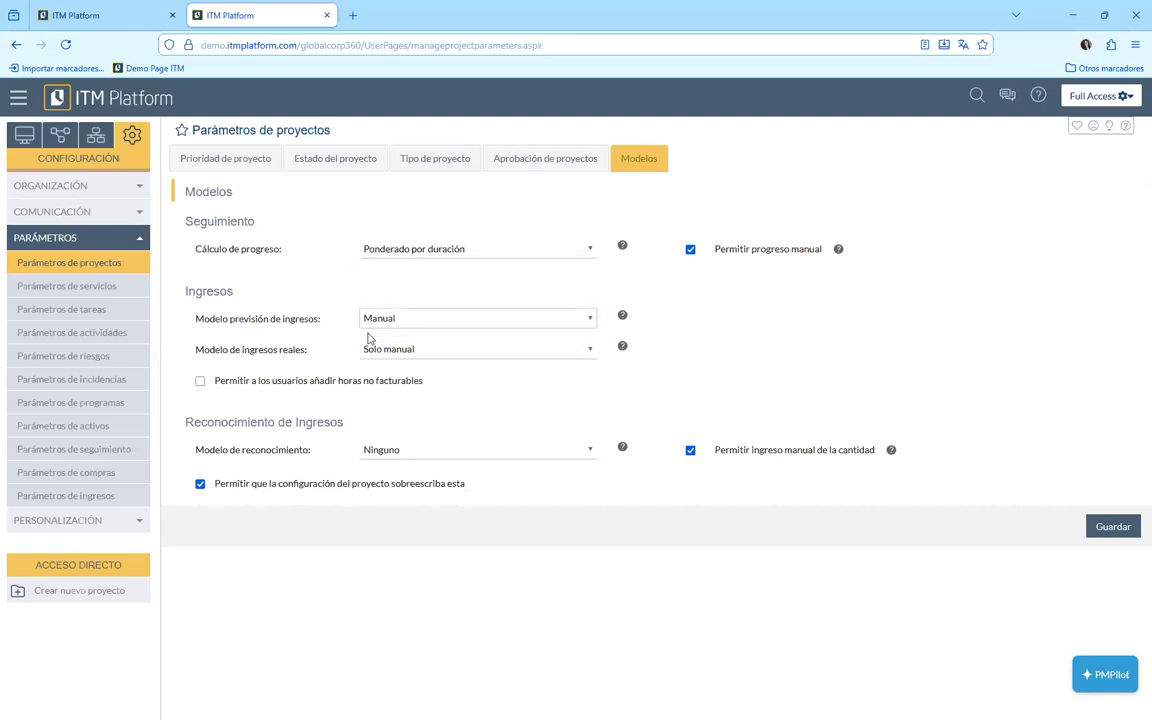
# Check the options offered for Modelo de ingresos reales in the project models, keeping the current selection
pyautogui.click(452, 352)
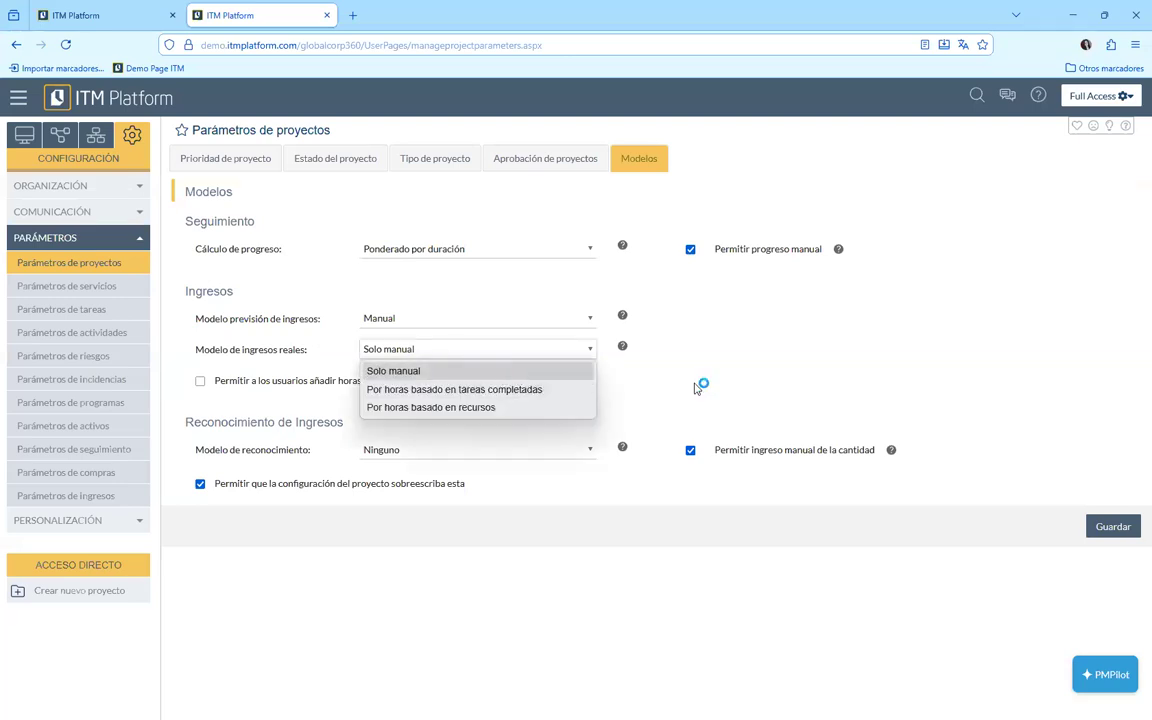
pyautogui.click(546, 325)
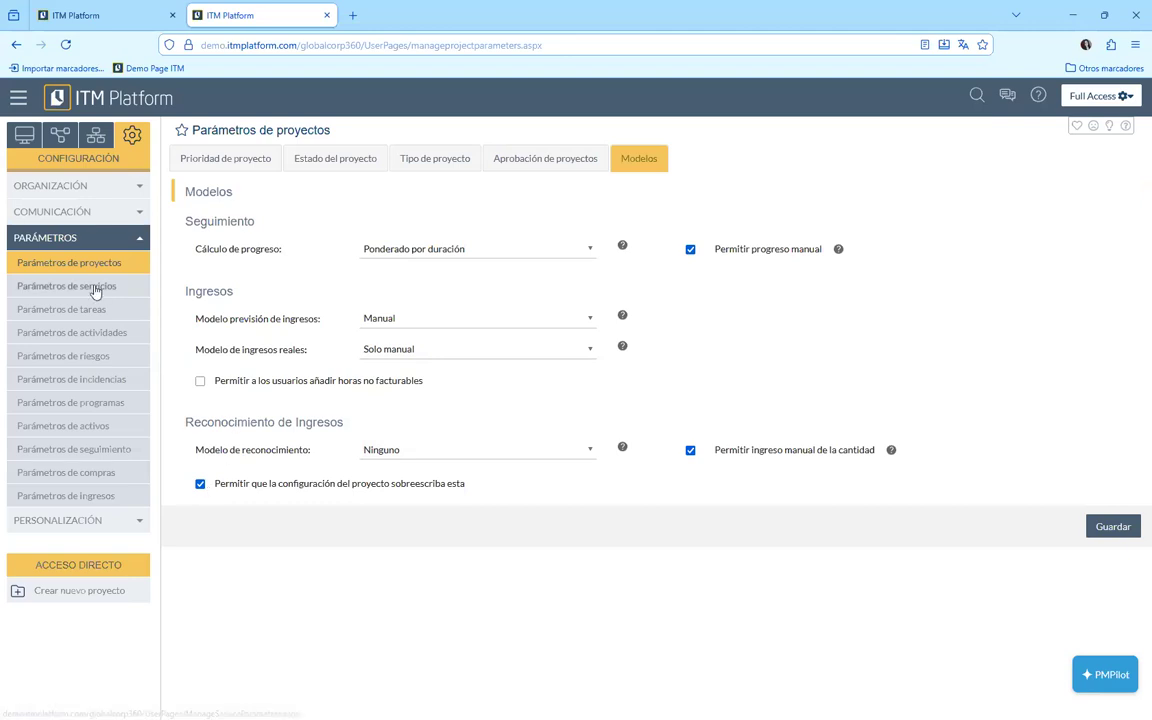
# Review the project states with their destination states and examine the Posibles Flujos de Estados diagram
pyautogui.click(344, 167)
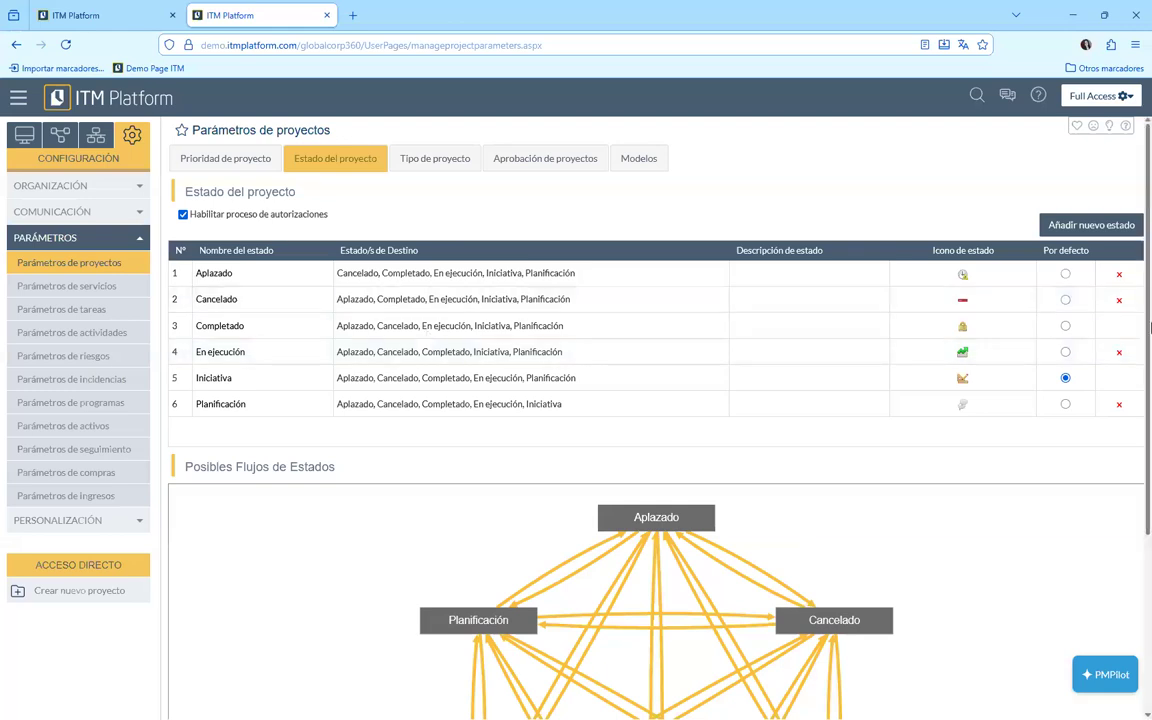
pyautogui.scroll(-3, 1149, 315)
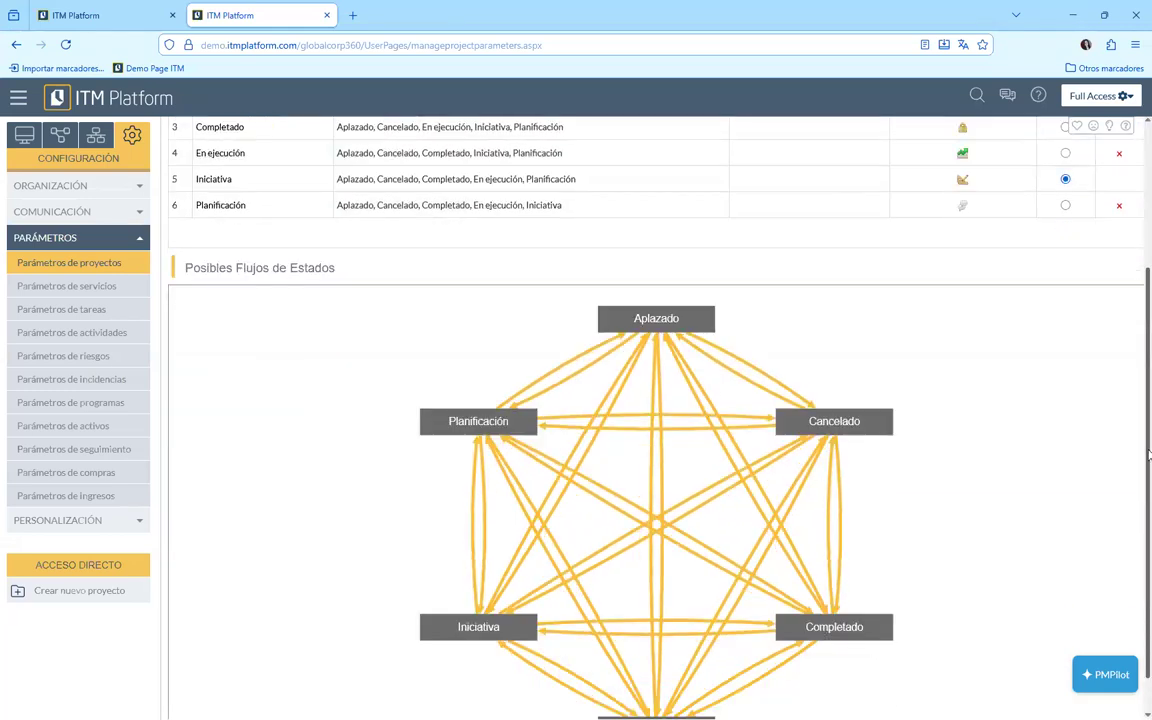
pyautogui.scroll(3, 68, 206)
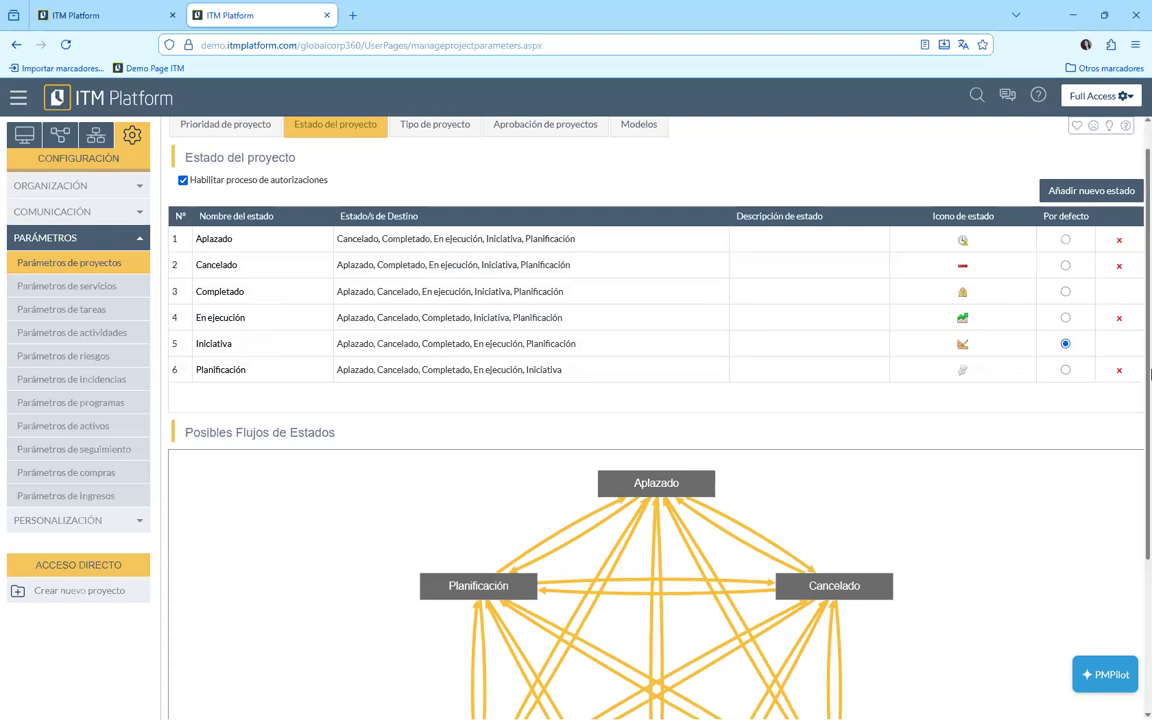
pyautogui.scroll(-2, 1149, 378)
pyautogui.scroll(4, 700, 300)
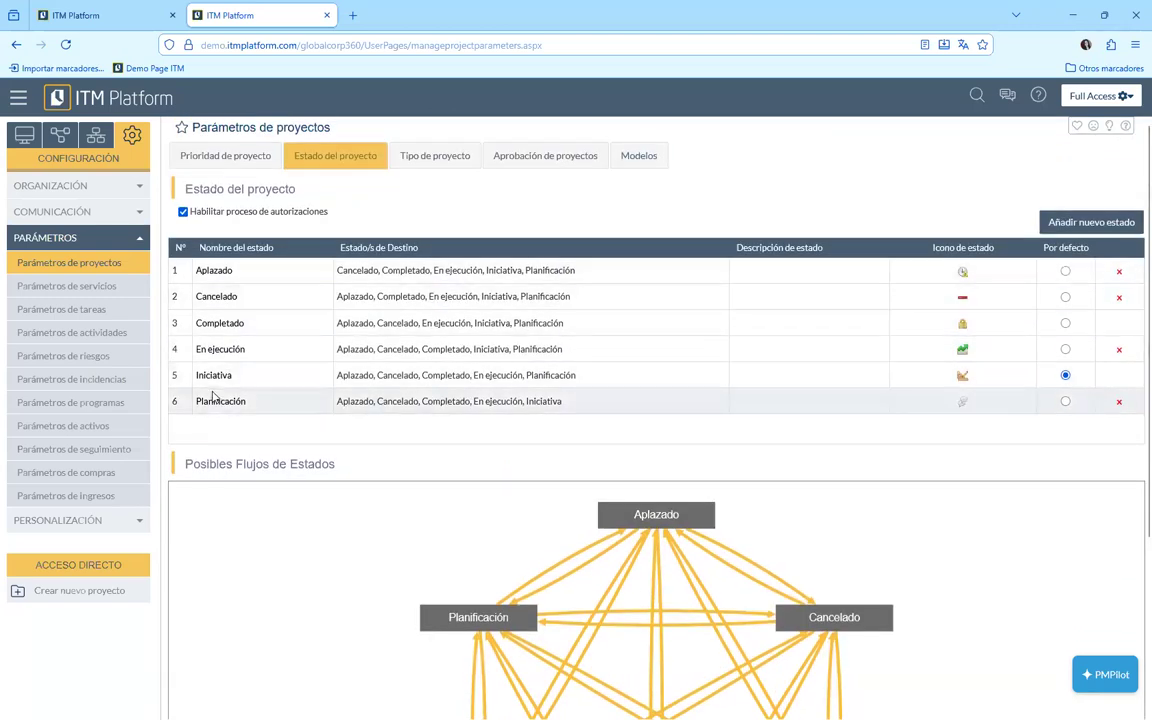
pyautogui.scroll(-3, 1149, 519)
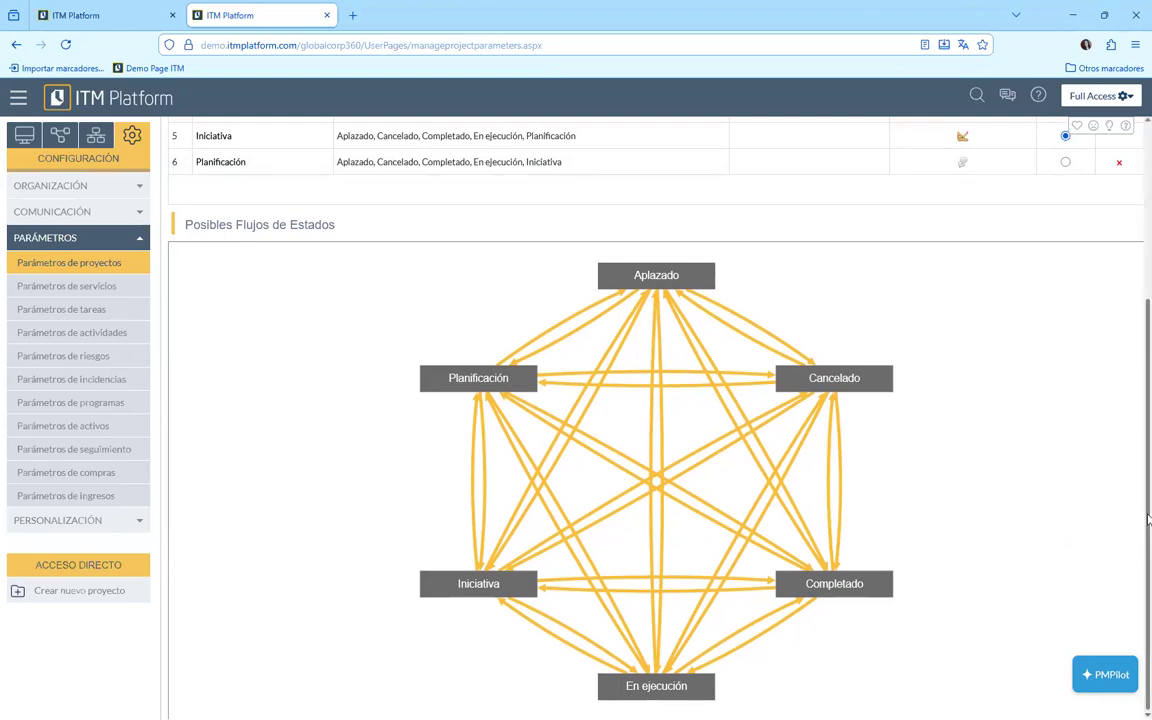
pyautogui.scroll(2, 1149, 515)
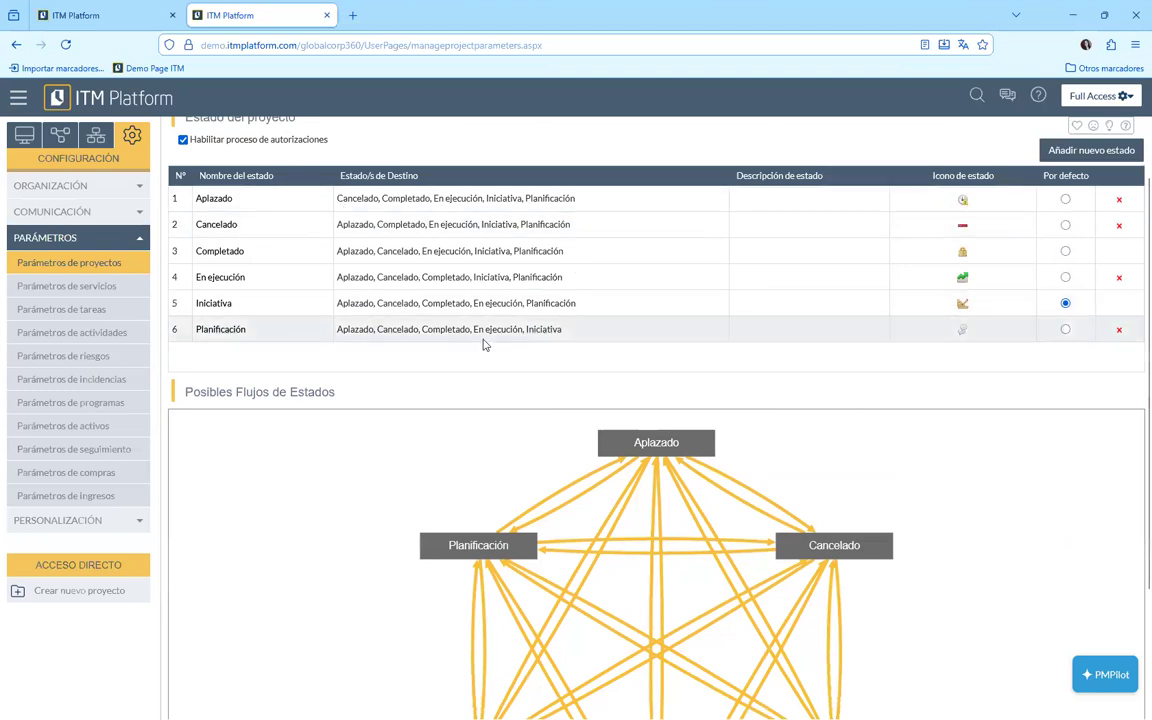
# Try limiting the Iniciativa state's Estado de destino to Aplazado, Cancelado and Planificación, and leave its settings without saving
pyautogui.click(217, 310)
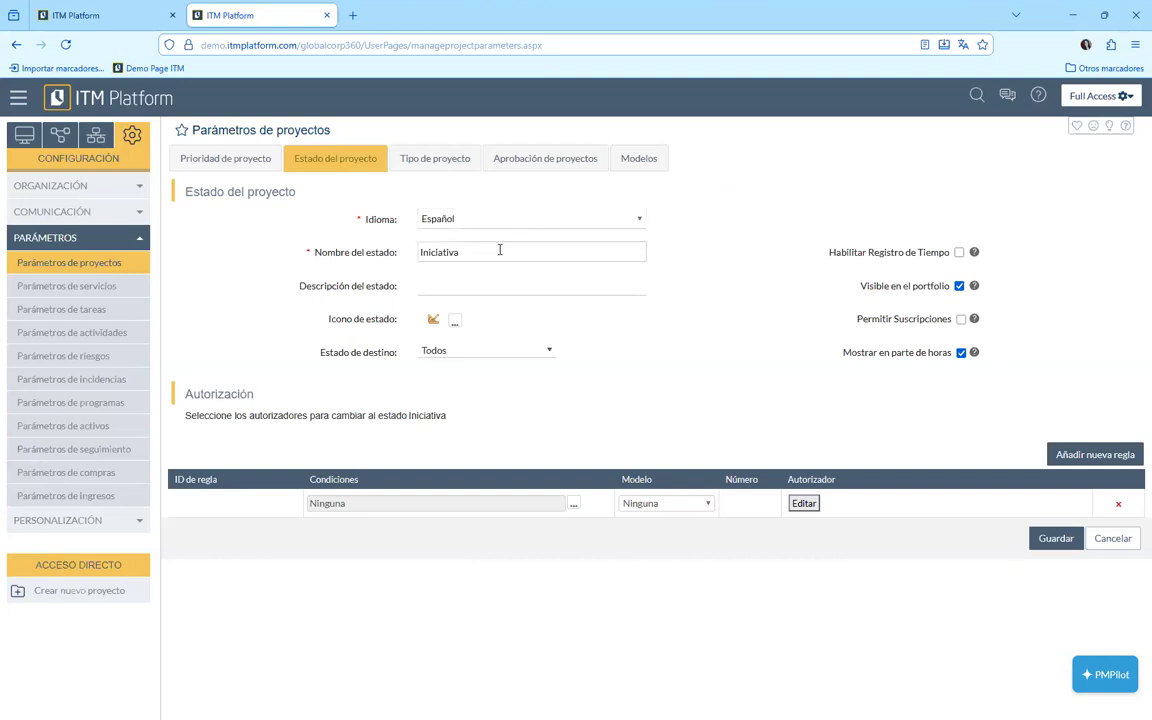
pyautogui.click(462, 352)
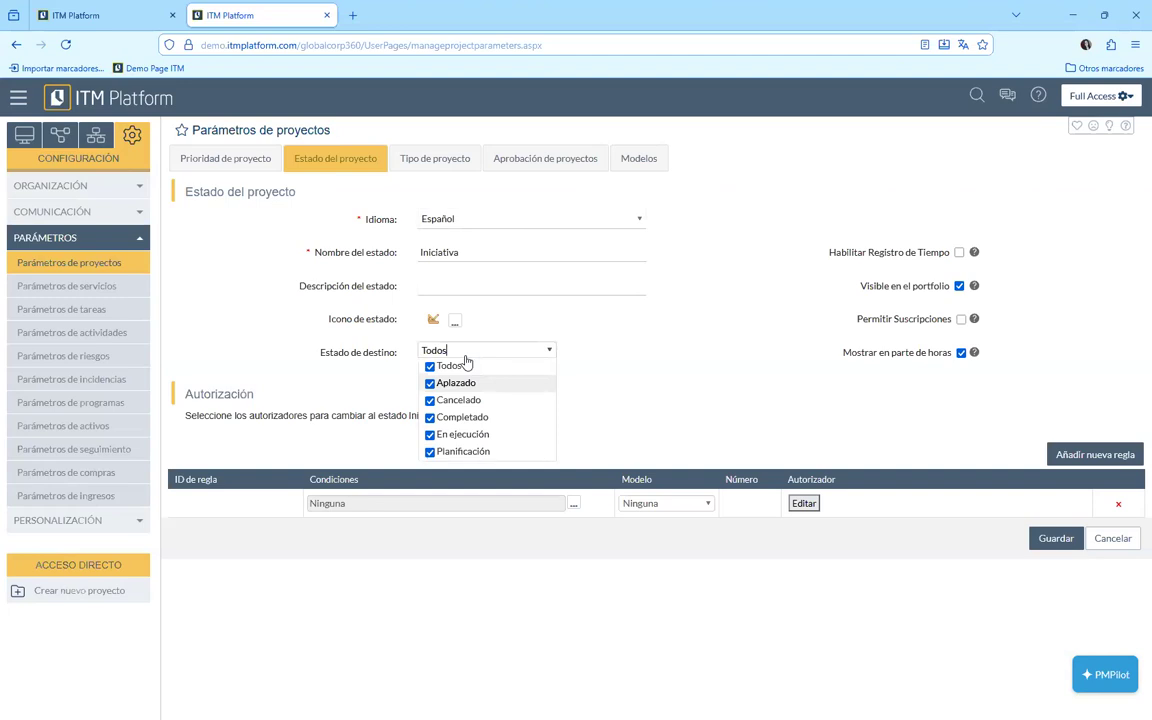
pyautogui.click(460, 366)
pyautogui.click(445, 384)
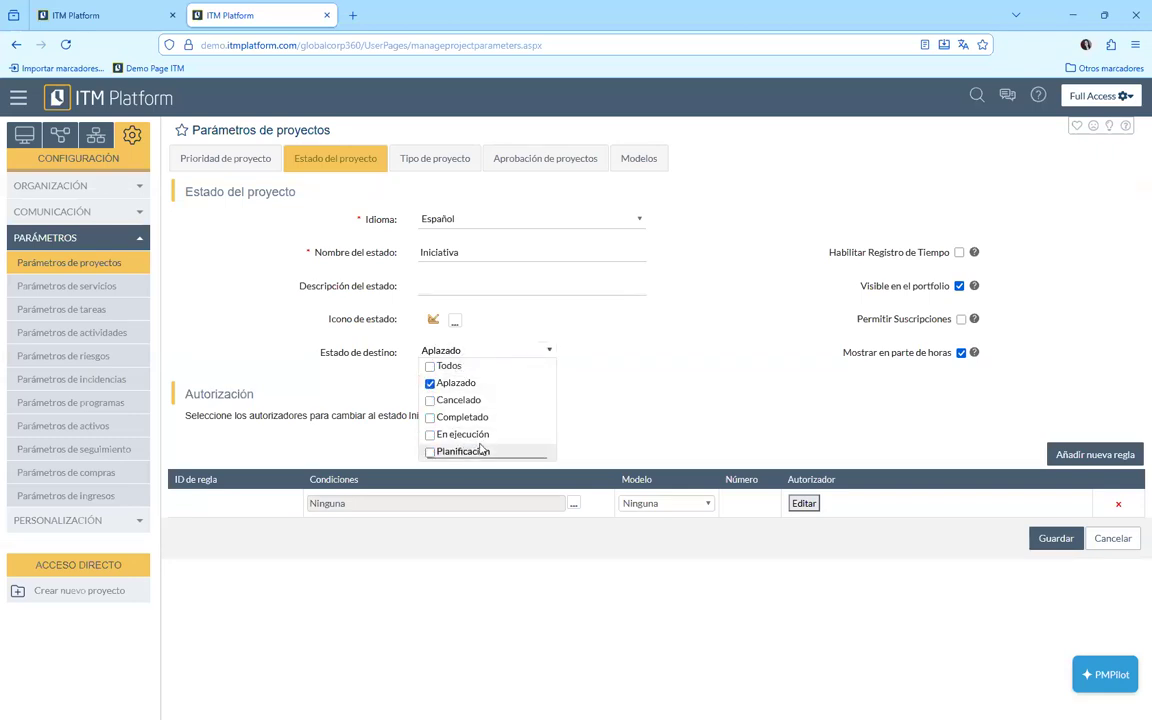
pyautogui.click(446, 452)
pyautogui.click(431, 400)
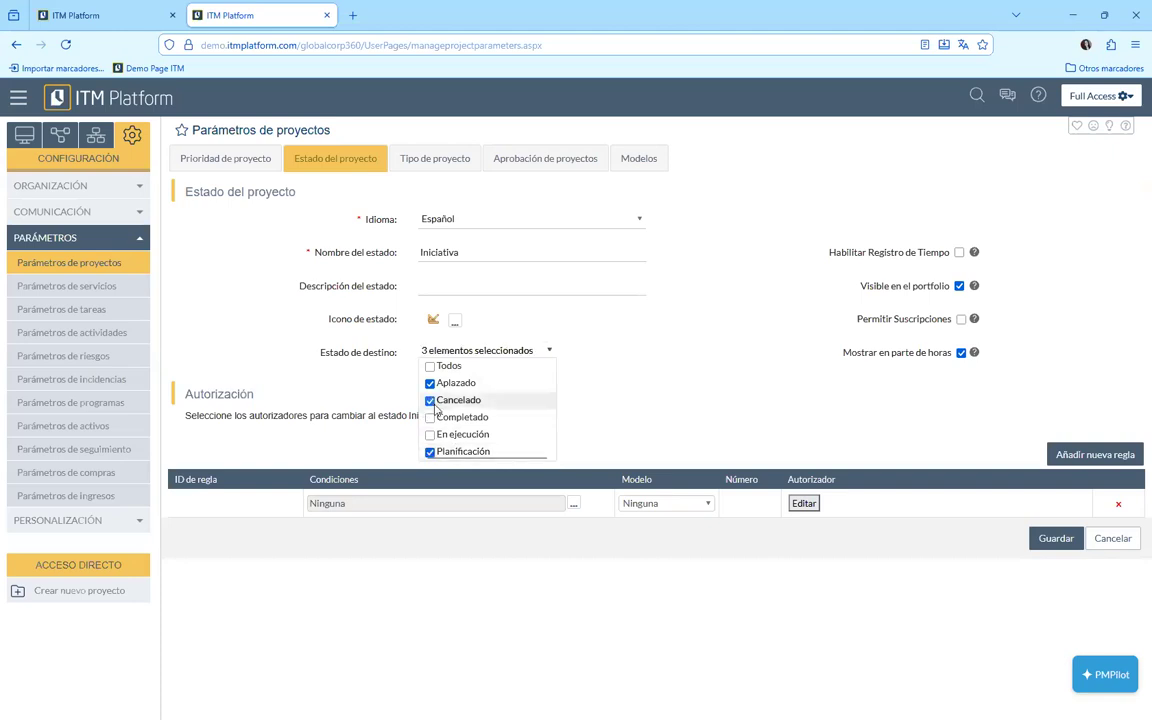
pyautogui.click(675, 380)
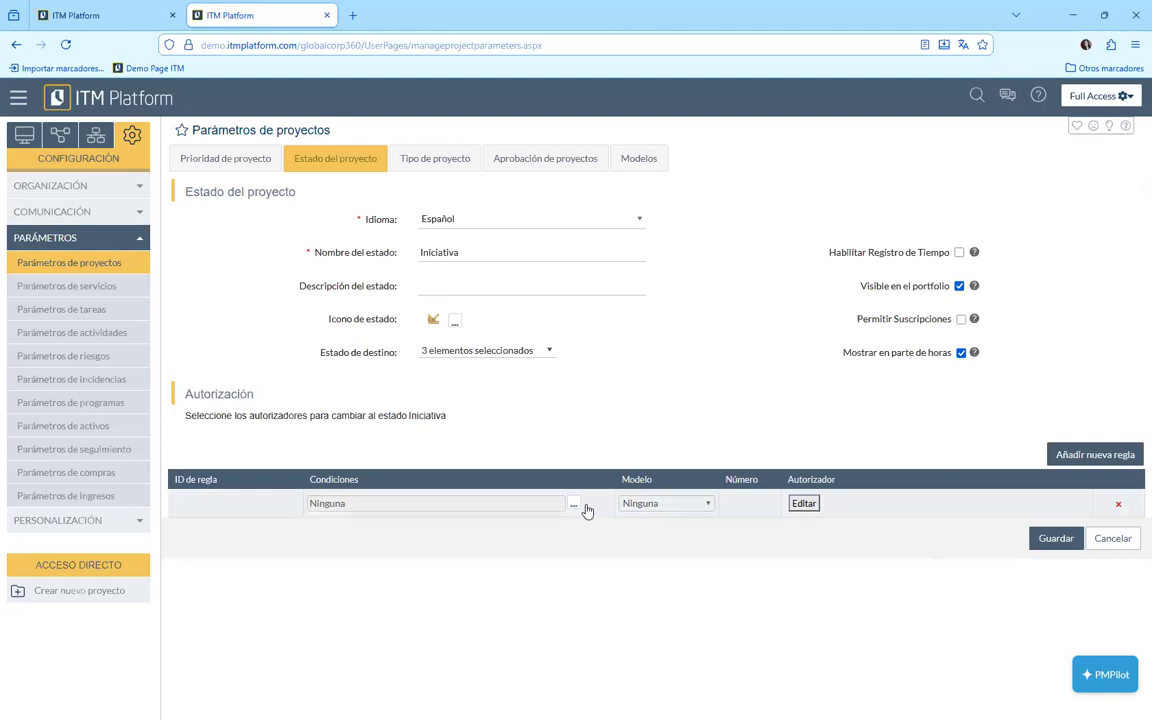
pyautogui.click(1114, 546)
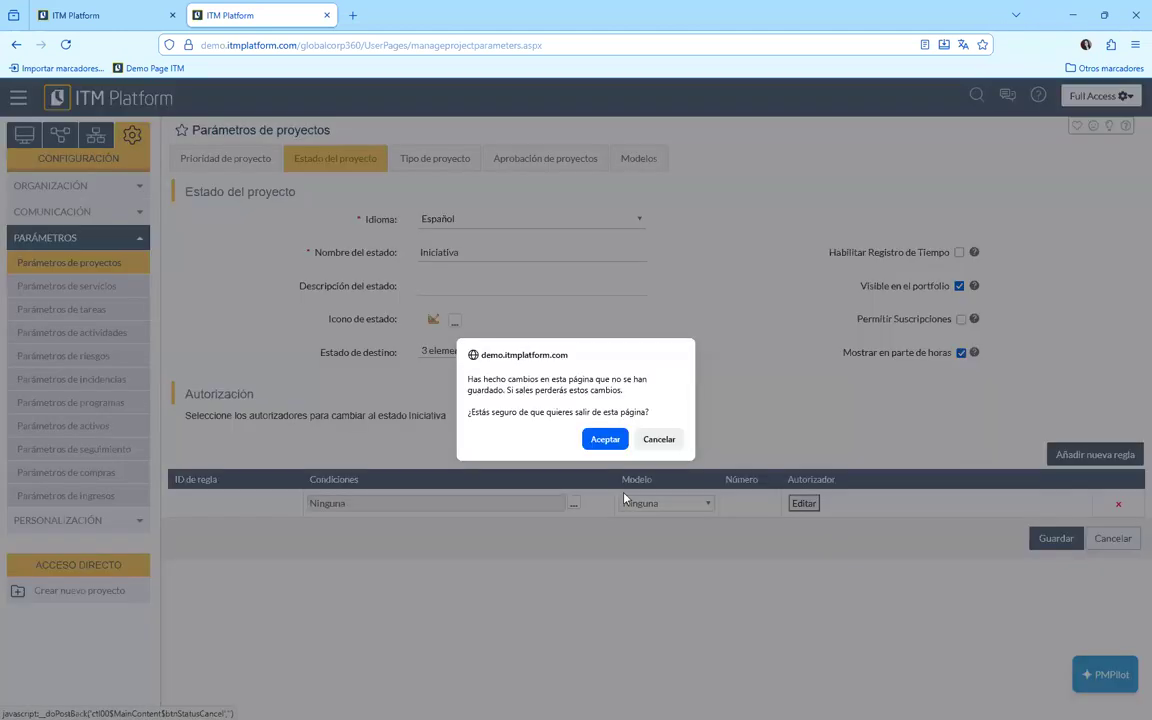
pyautogui.click(657, 438)
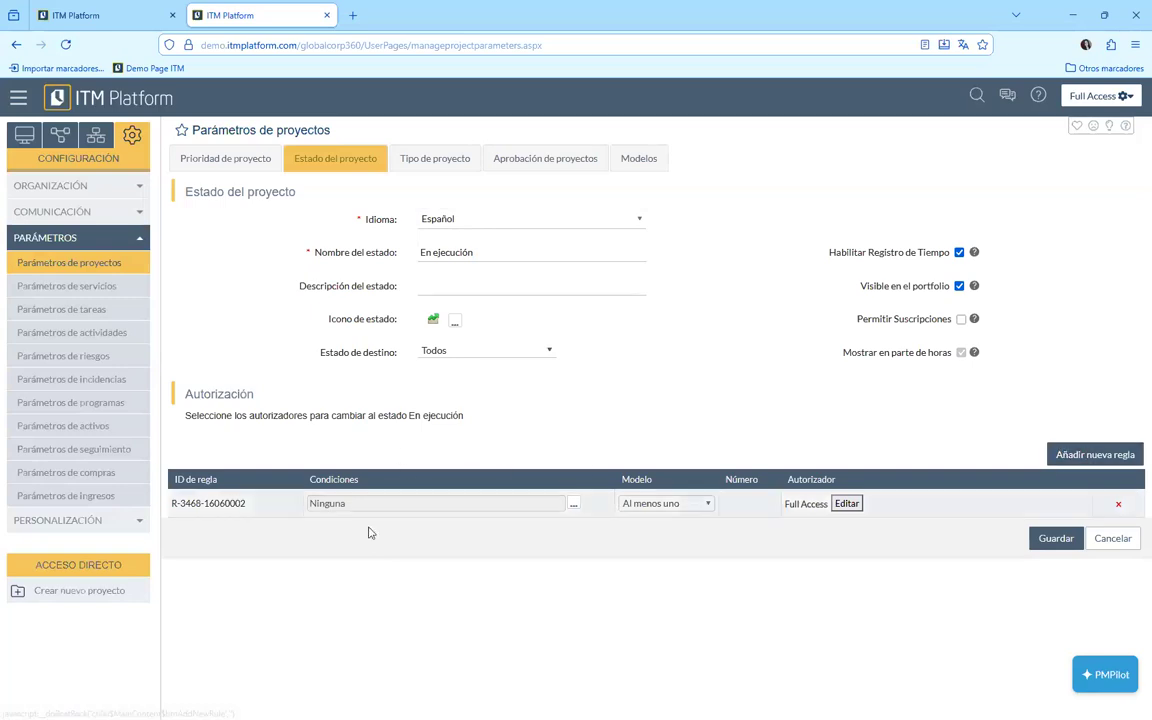
# Add a Managers filter with the Contiene operator to the conditions of the En ejecución state's authorization rule
pyautogui.click(574, 507)
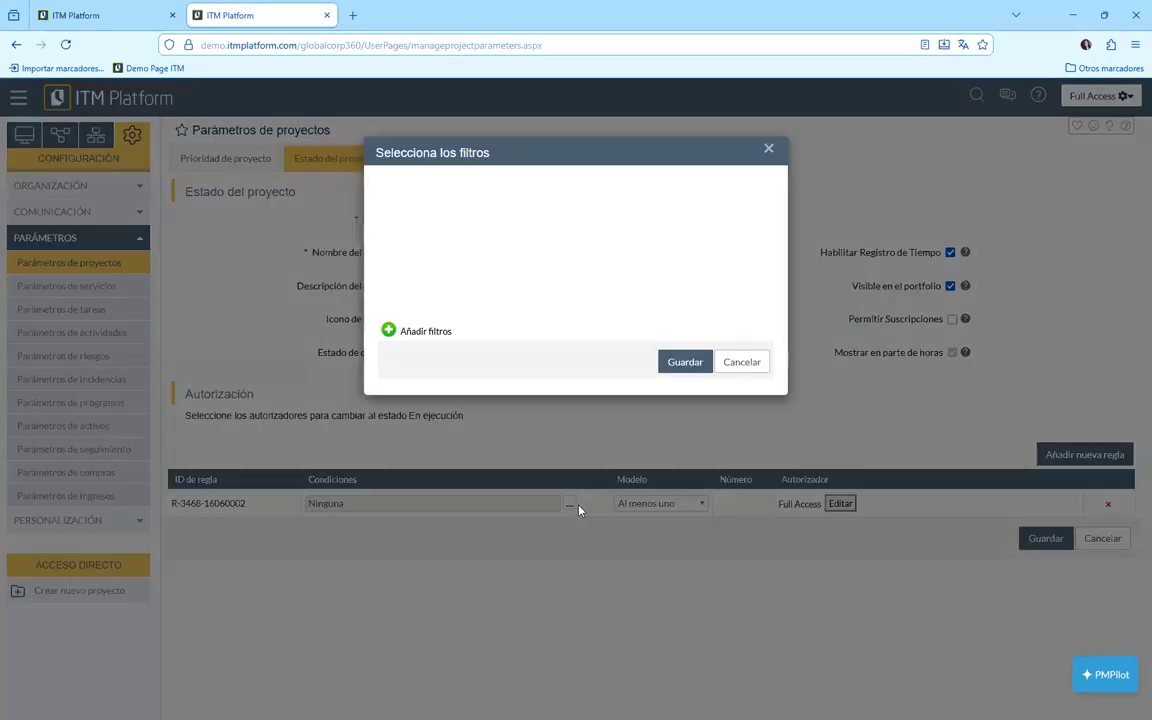
pyautogui.click(397, 333)
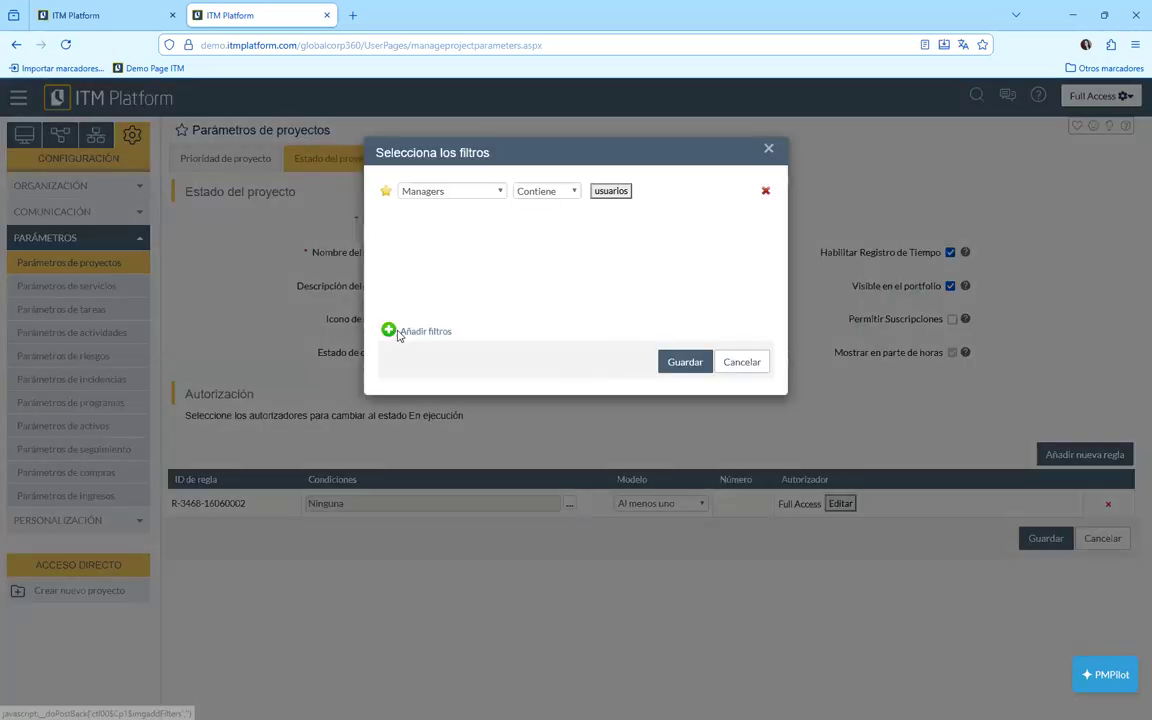
pyautogui.click(501, 195)
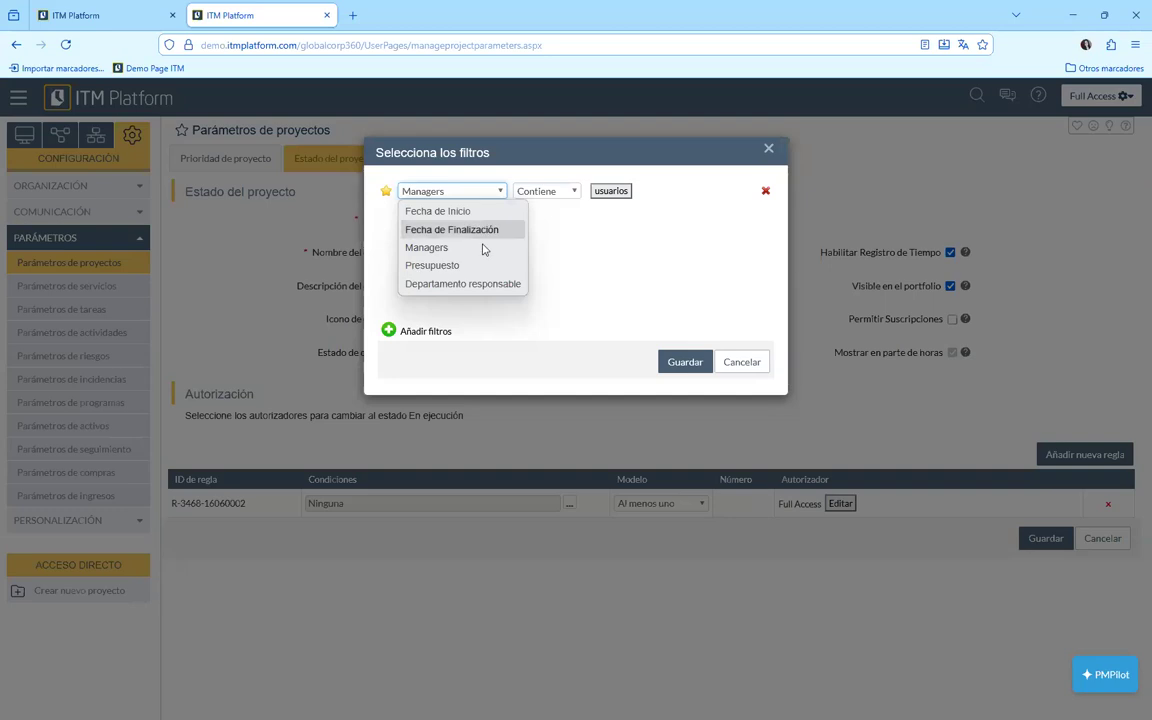
pyautogui.click(428, 249)
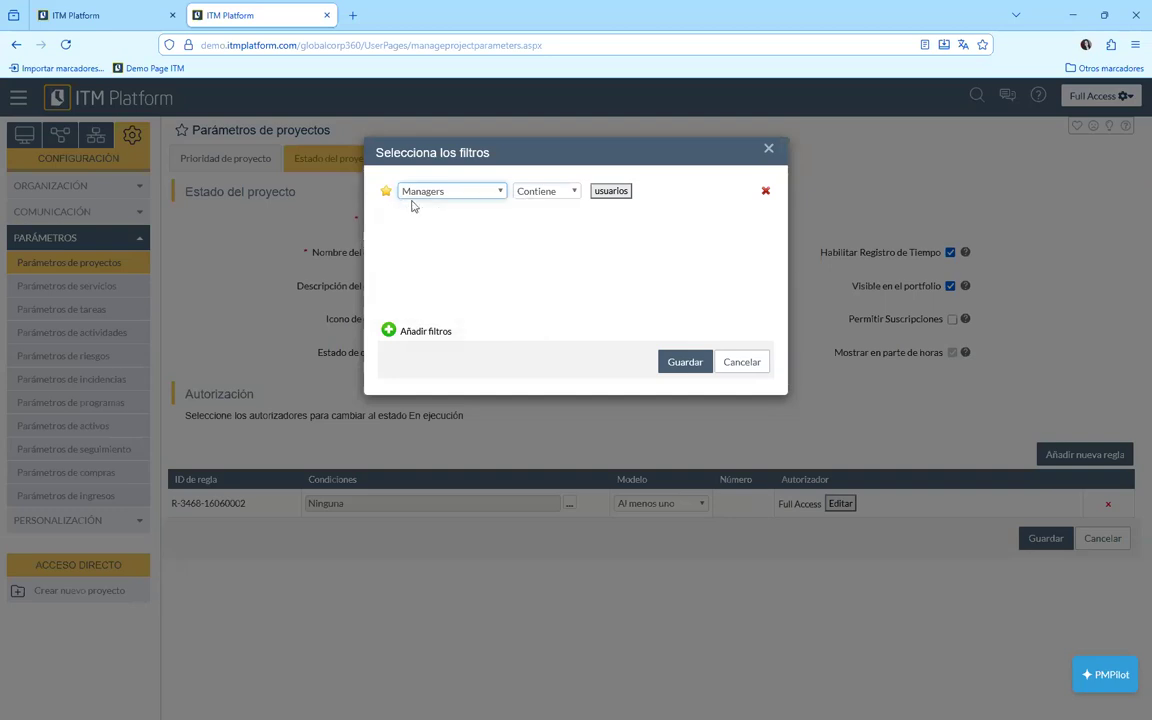
pyautogui.click(531, 191)
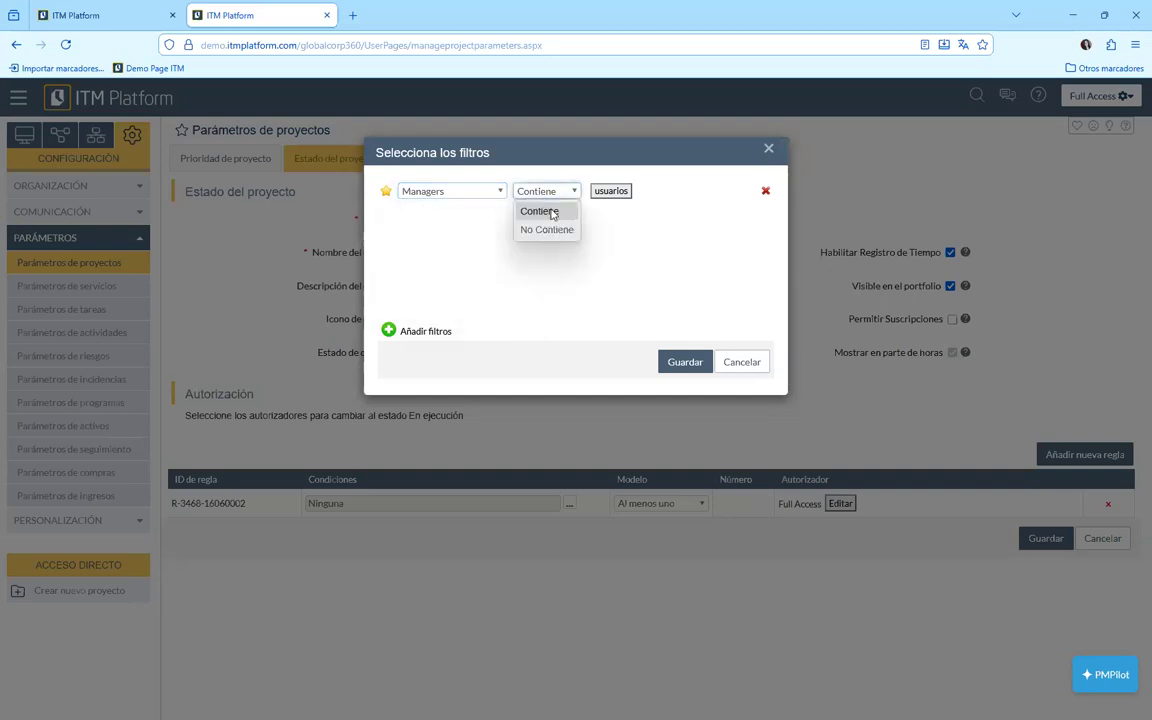
pyautogui.click(537, 211)
# Assign the Venta directa, Gerente ventas and first-listed Gerente Producción users to the Managers filter and save the rule's filters
pyautogui.click(612, 191)
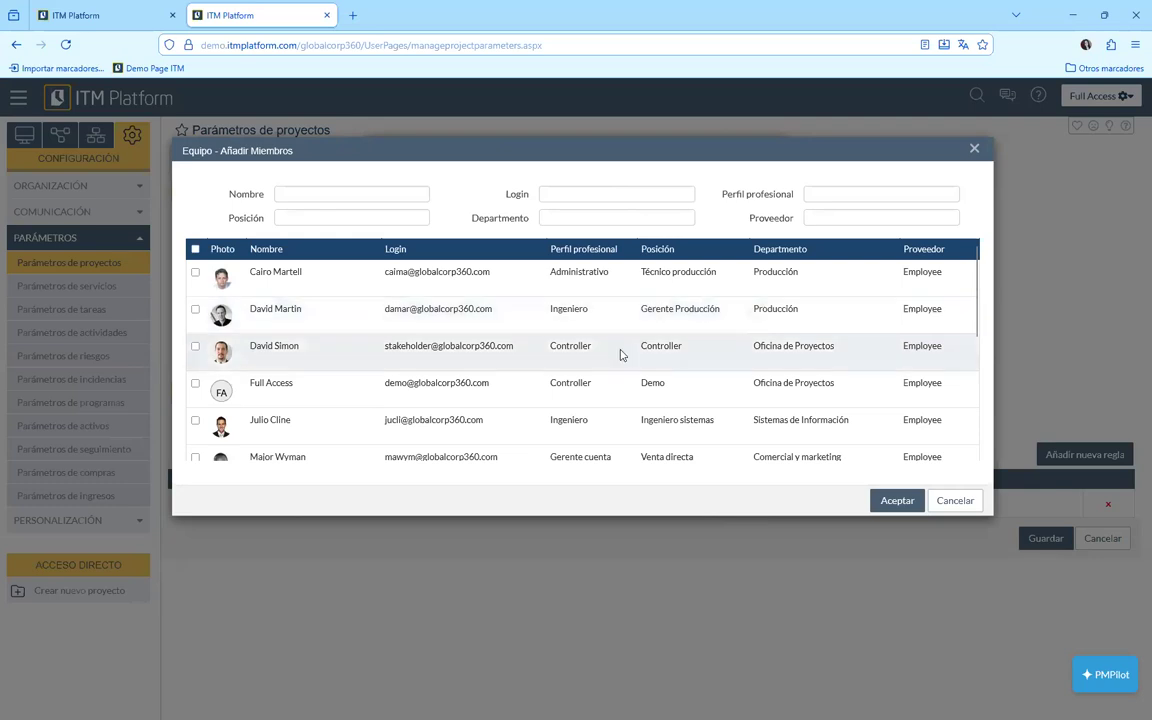
pyautogui.scroll(-1, 252, 439)
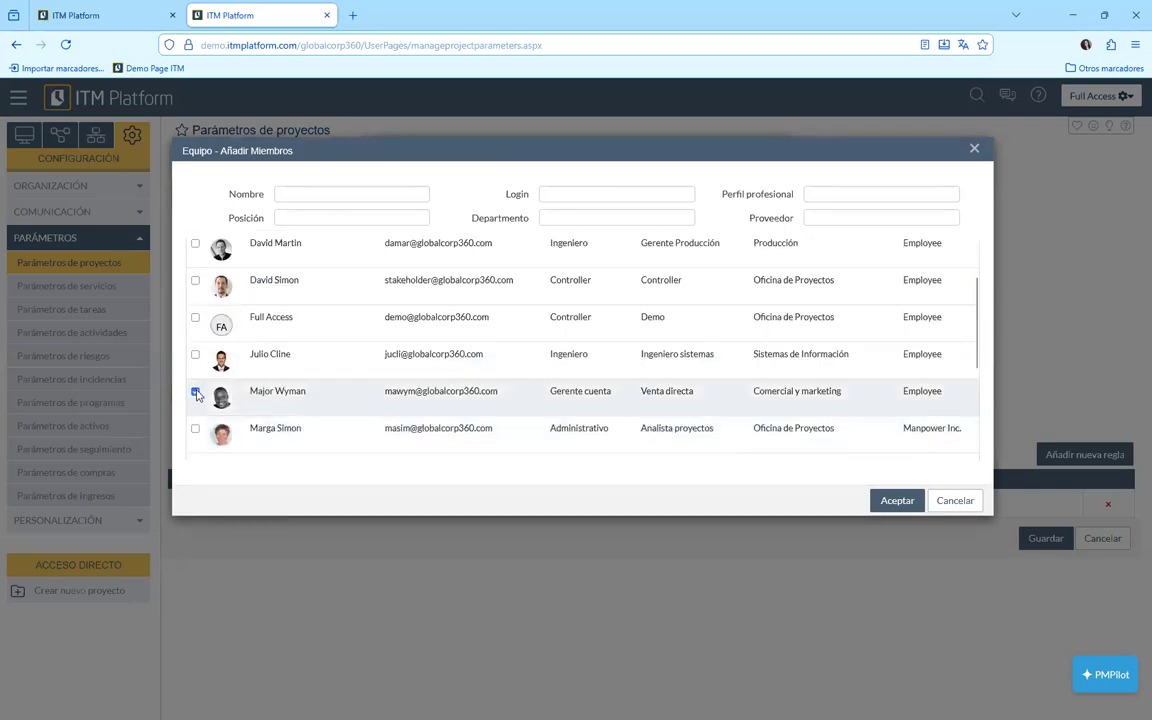
pyautogui.scroll(-3, 297, 402)
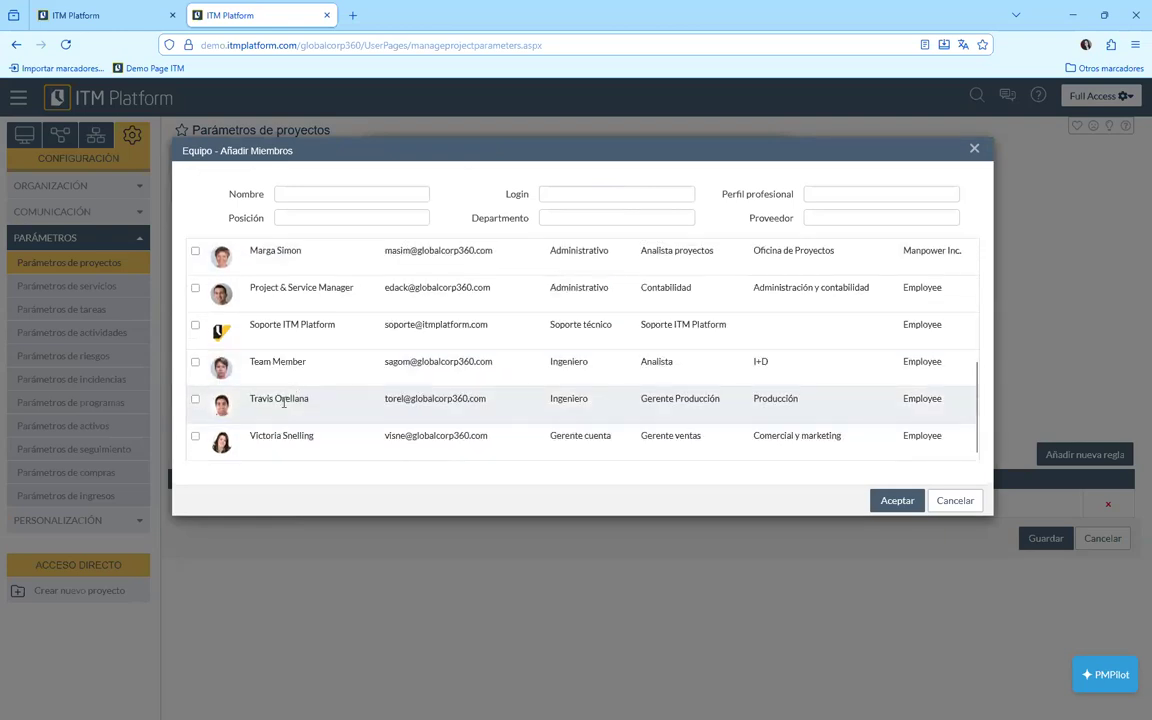
pyautogui.click(195, 436)
pyautogui.scroll(5, 459, 393)
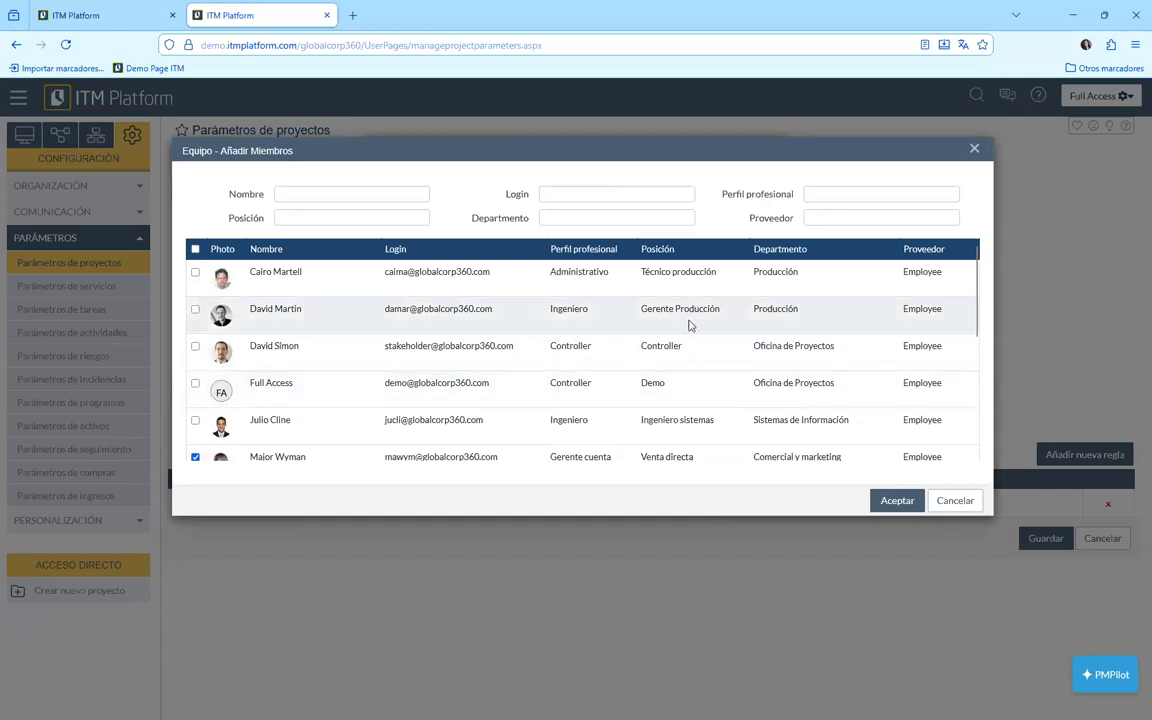
pyautogui.scroll(-1, 670, 400)
pyautogui.scroll(1, 665, 386)
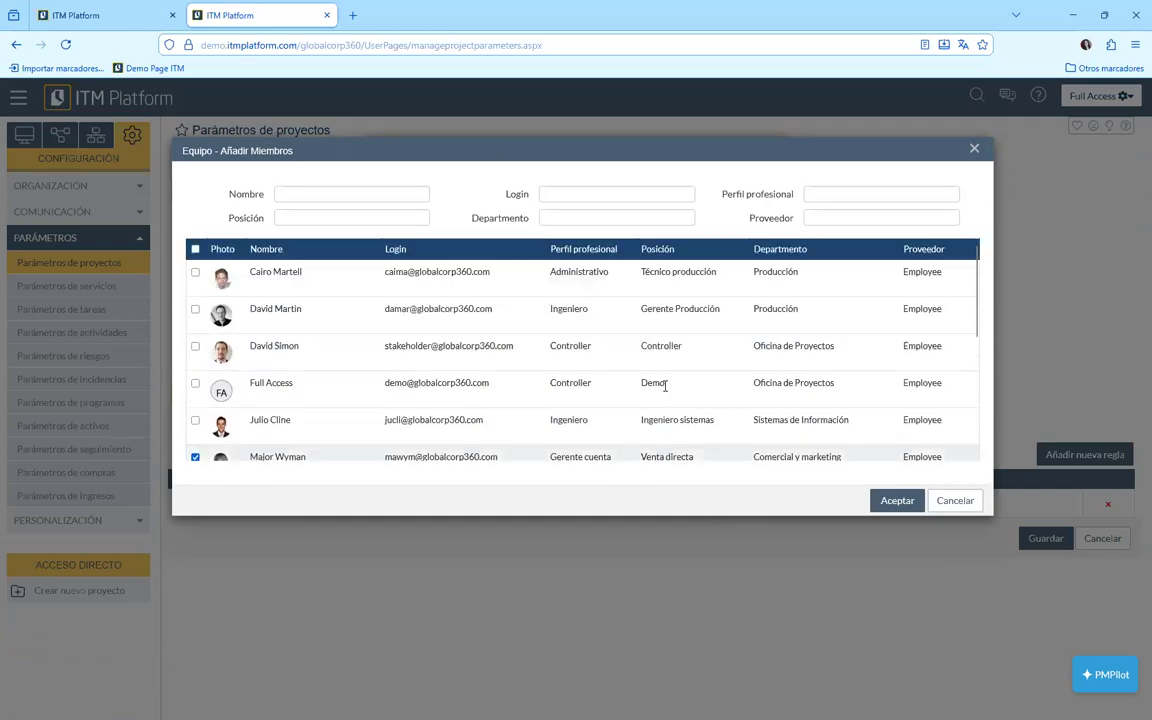
pyautogui.click(195, 309)
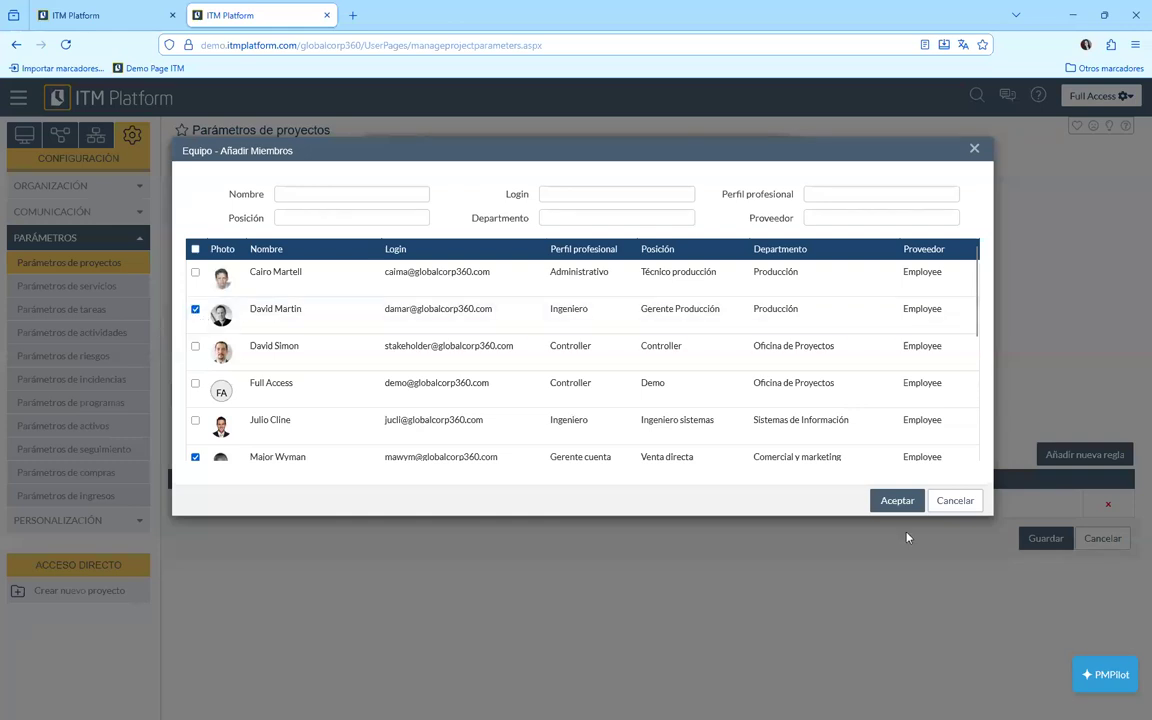
pyautogui.click(895, 500)
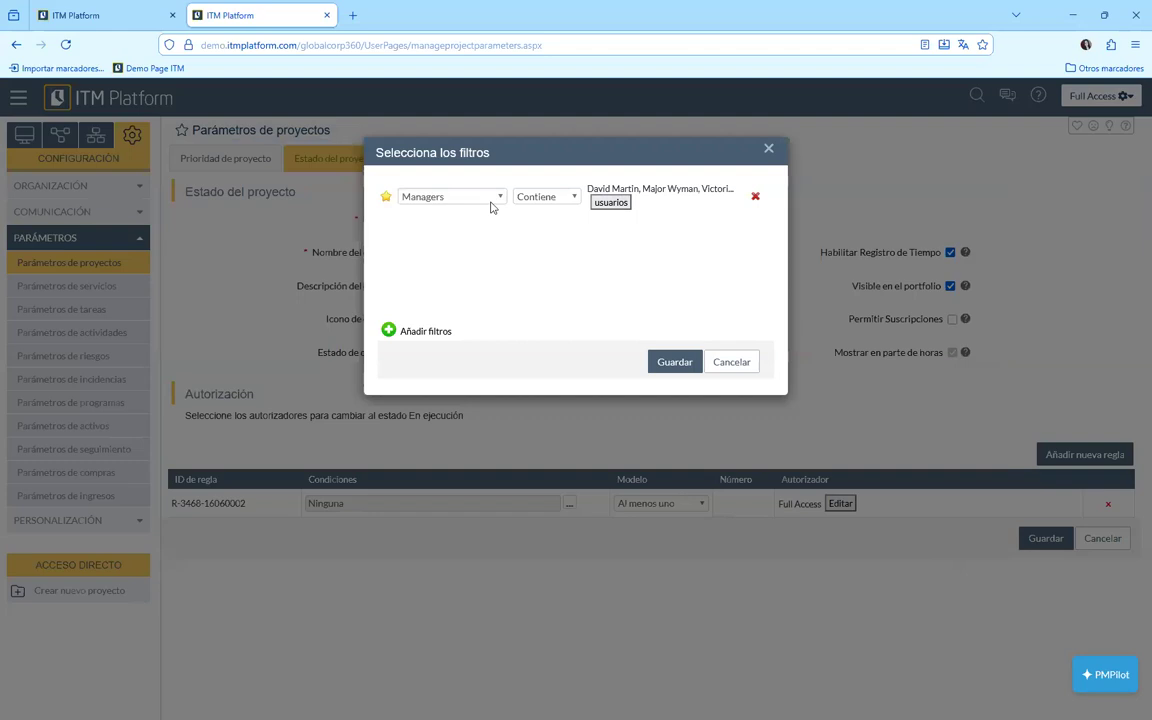
pyautogui.click(688, 367)
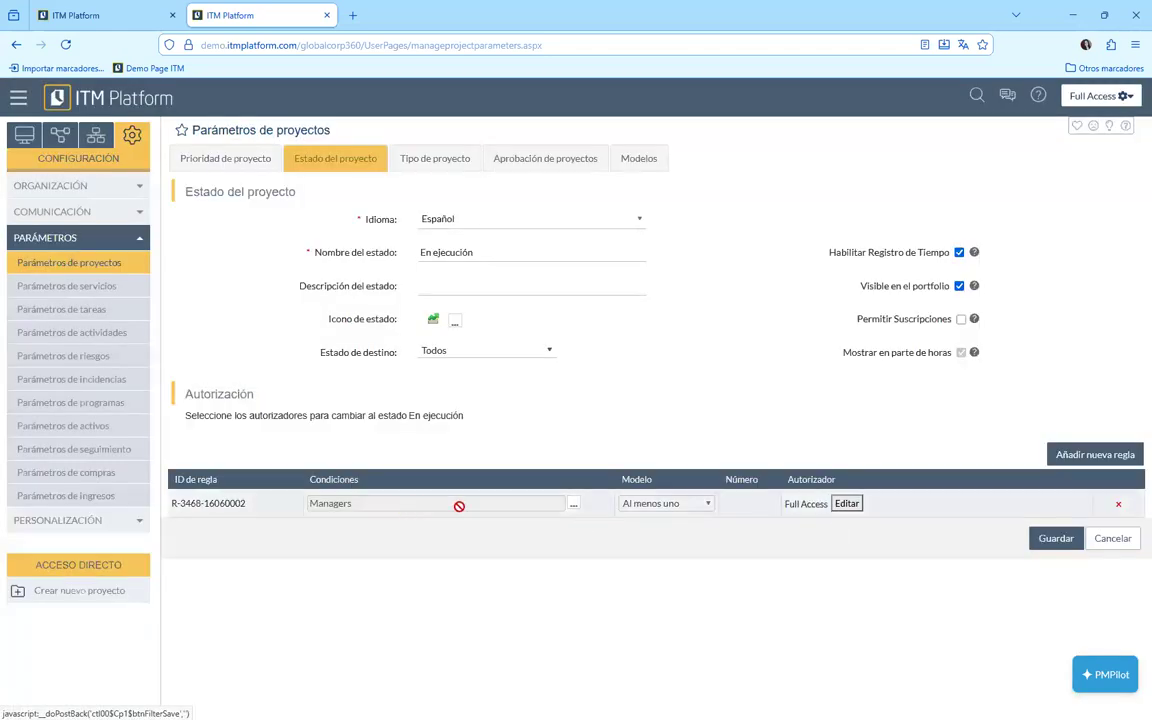
# Set the En ejecución authorization rule's Modelo to Al menos n with a Número of 2
pyautogui.click(707, 506)
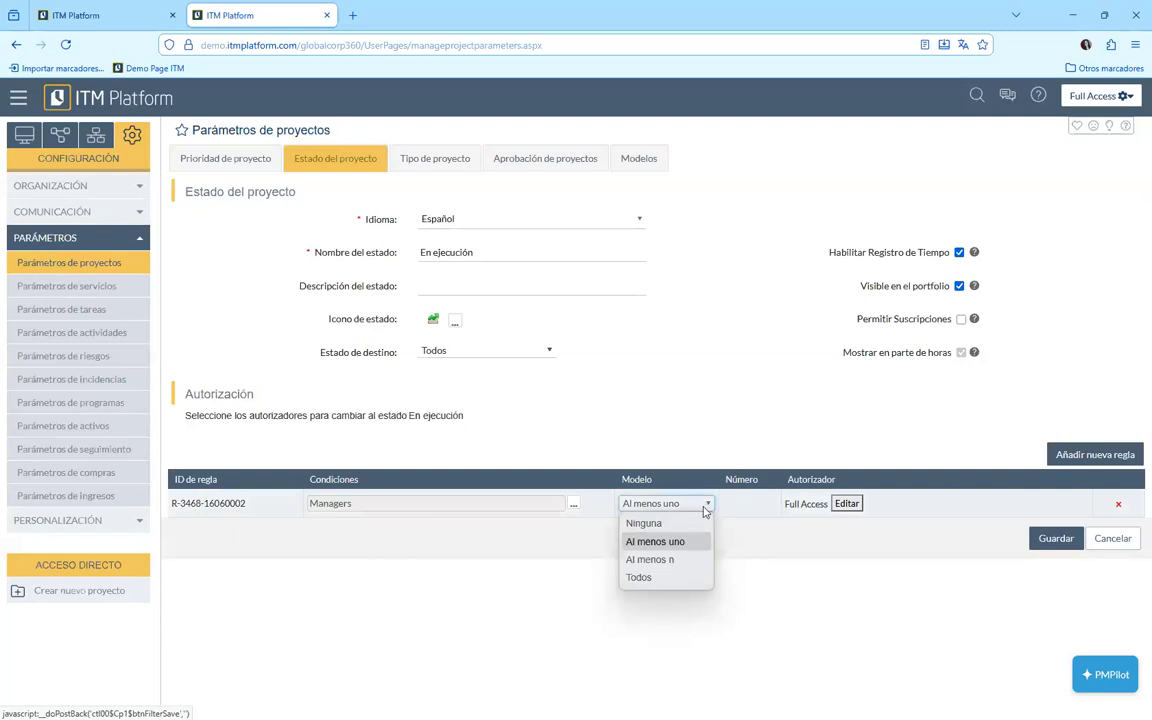
pyautogui.click(677, 566)
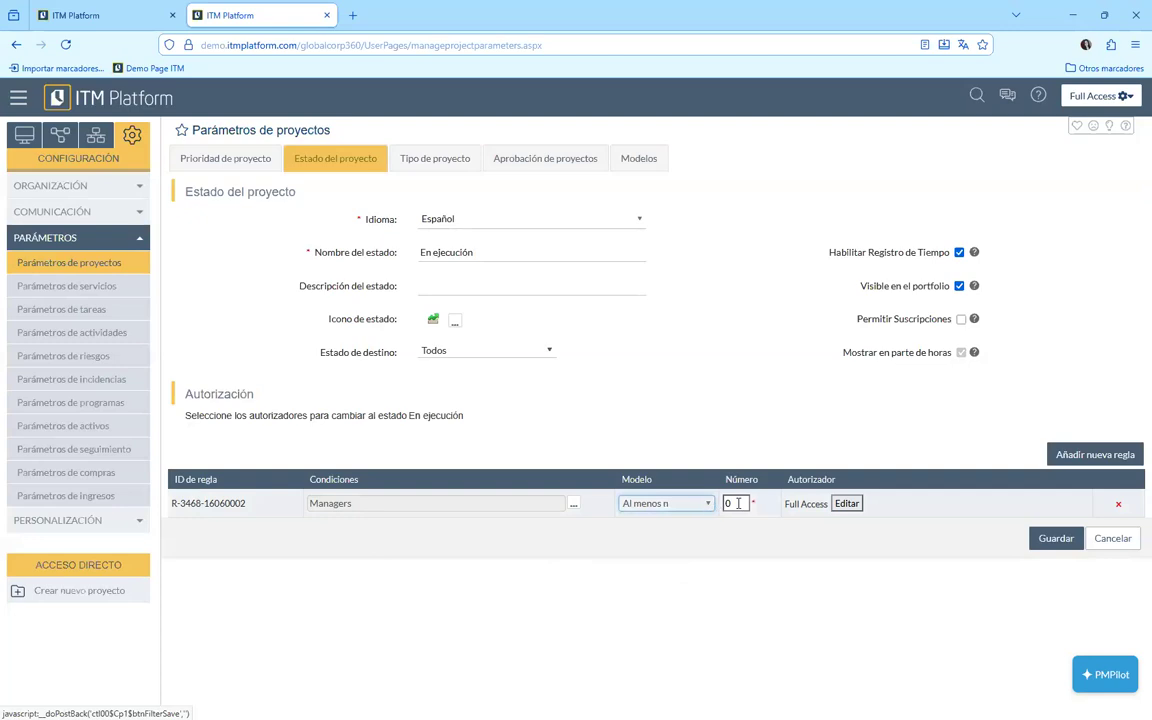
pyautogui.write('2')
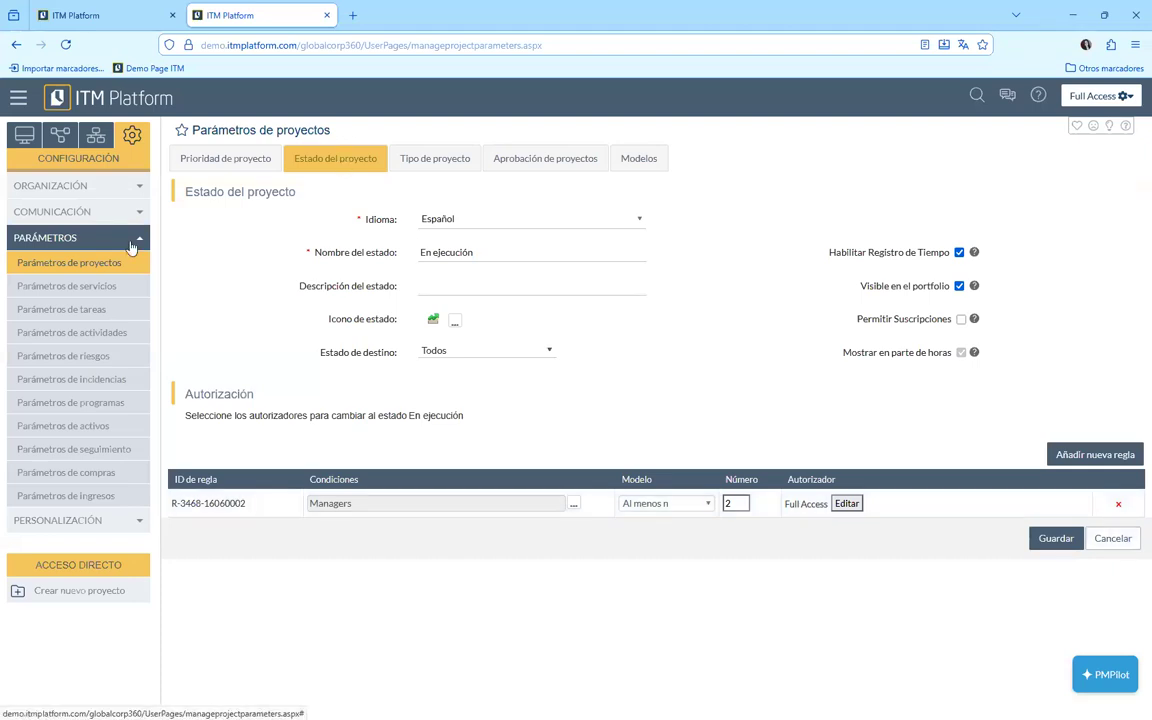
# Abandon the unsaved rule edits for Parámetros de servicios and review the service priorities, types and approval statuses
pyautogui.click(99, 288)
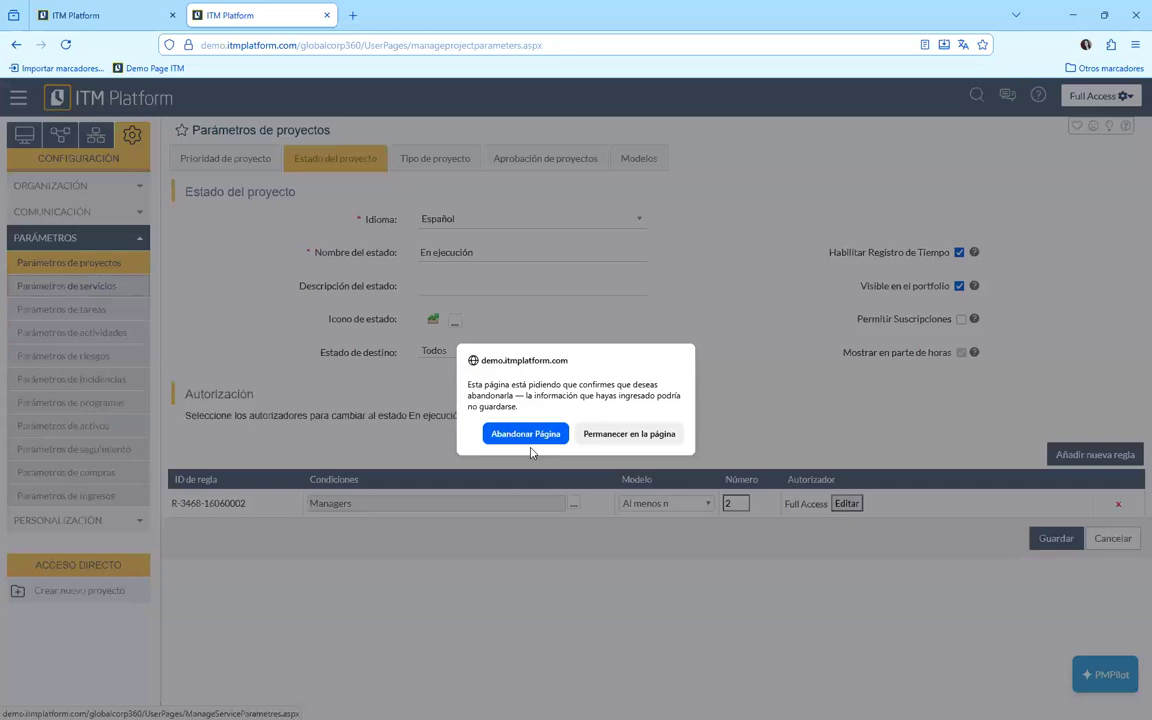
pyautogui.click(546, 438)
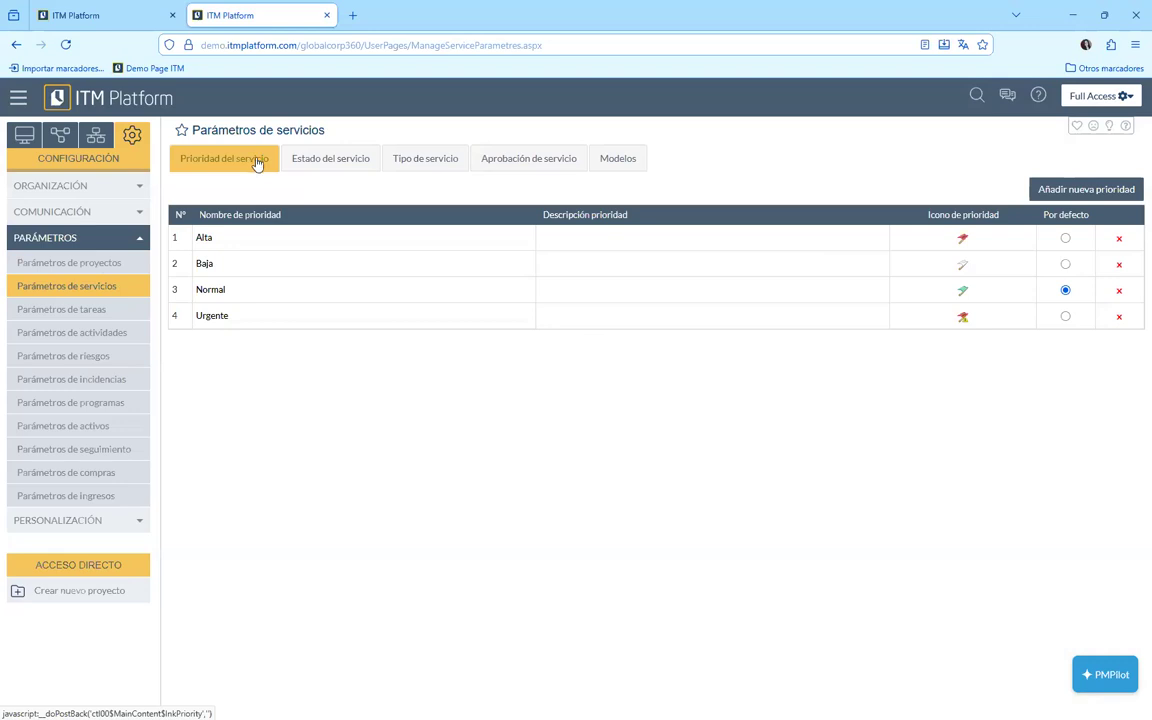
pyautogui.click(425, 160)
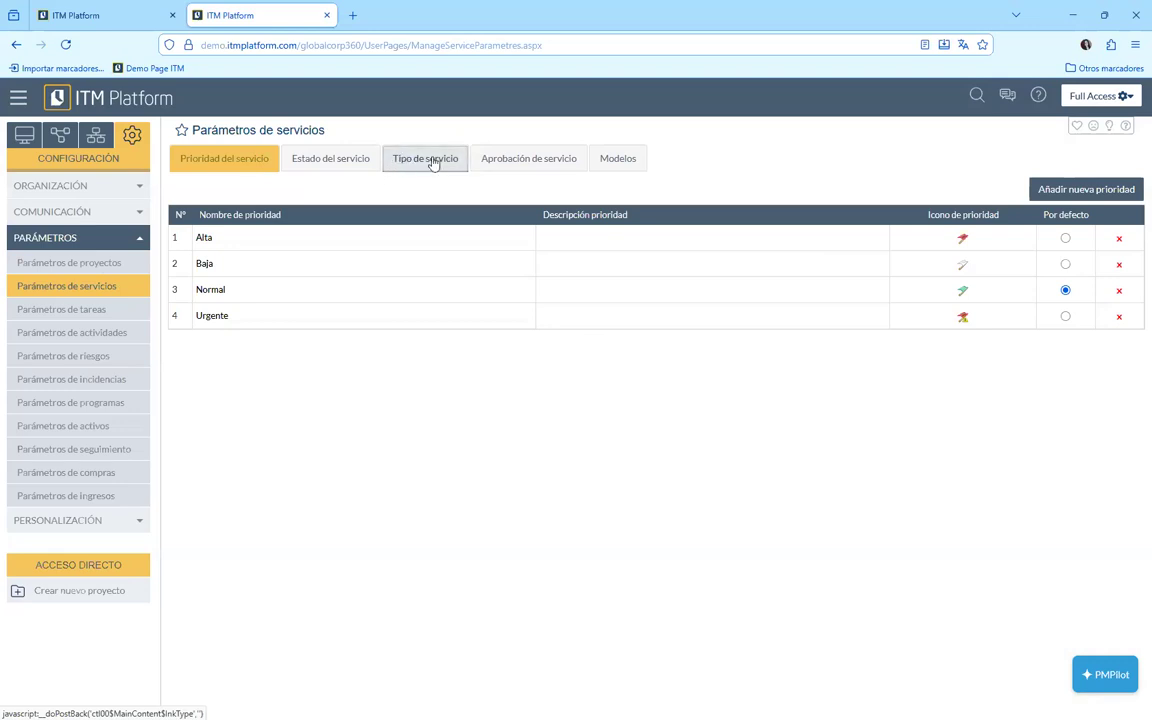
pyautogui.click(550, 160)
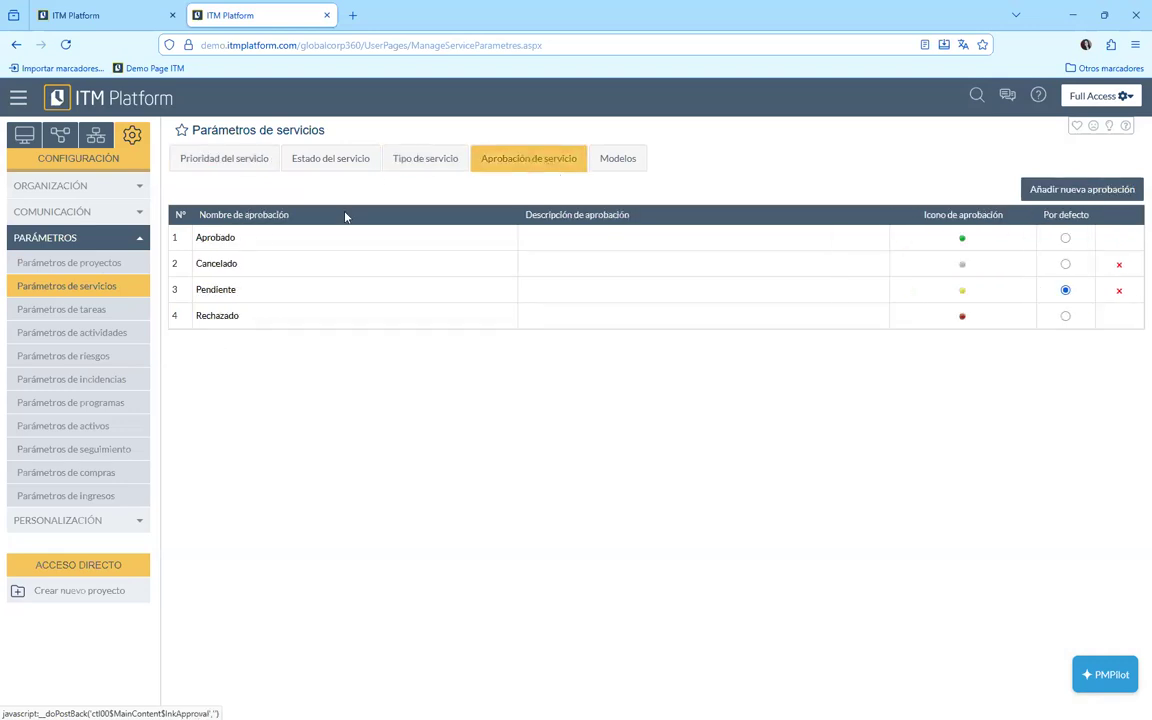
# Review the service revenue model choices under Modelos and the service states with their possible flow diagram
pyautogui.click(630, 172)
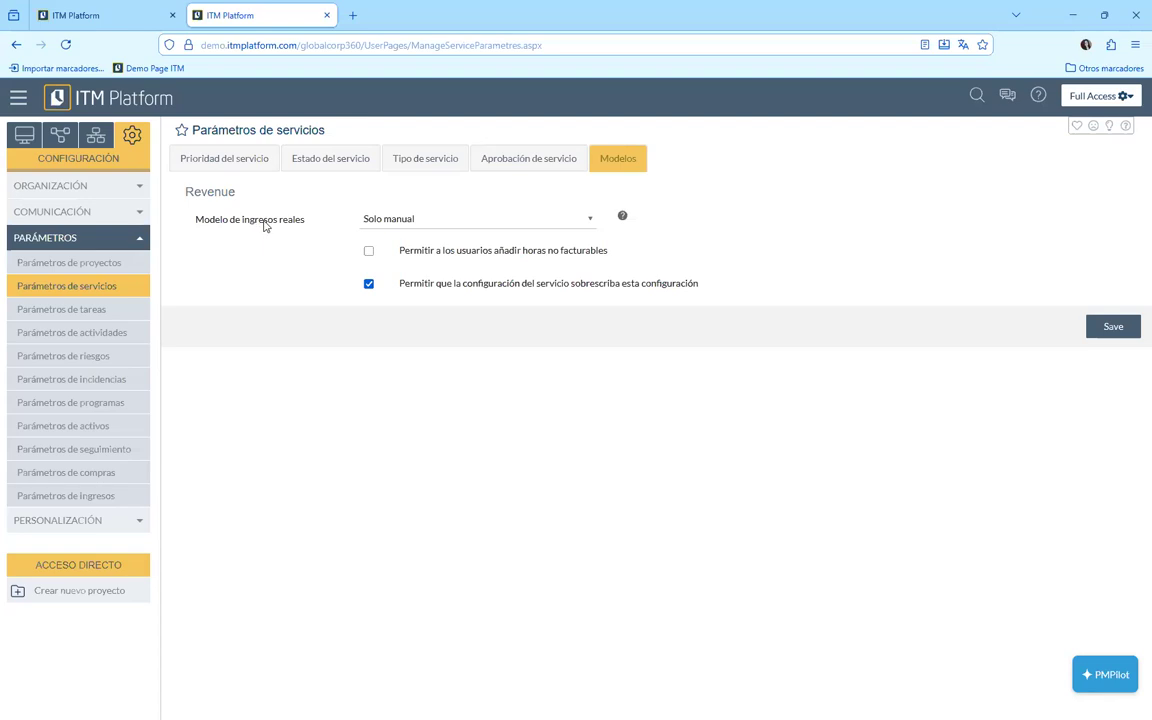
pyautogui.click(461, 230)
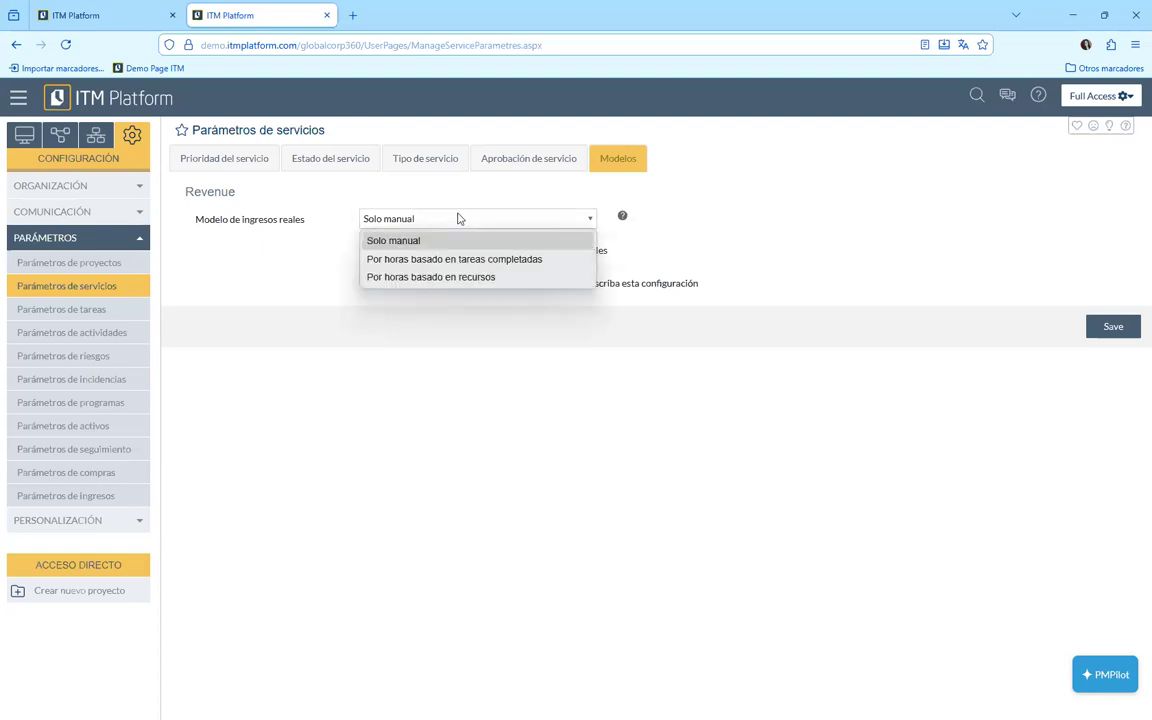
pyautogui.click(806, 188)
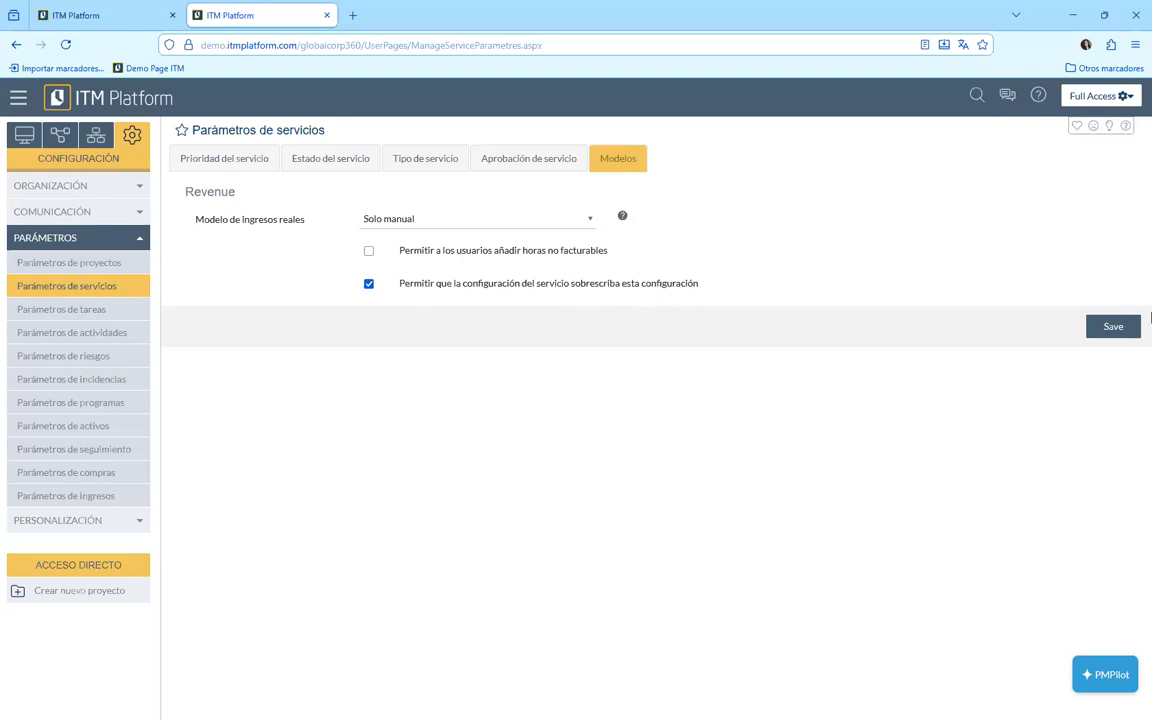
pyautogui.click(340, 167)
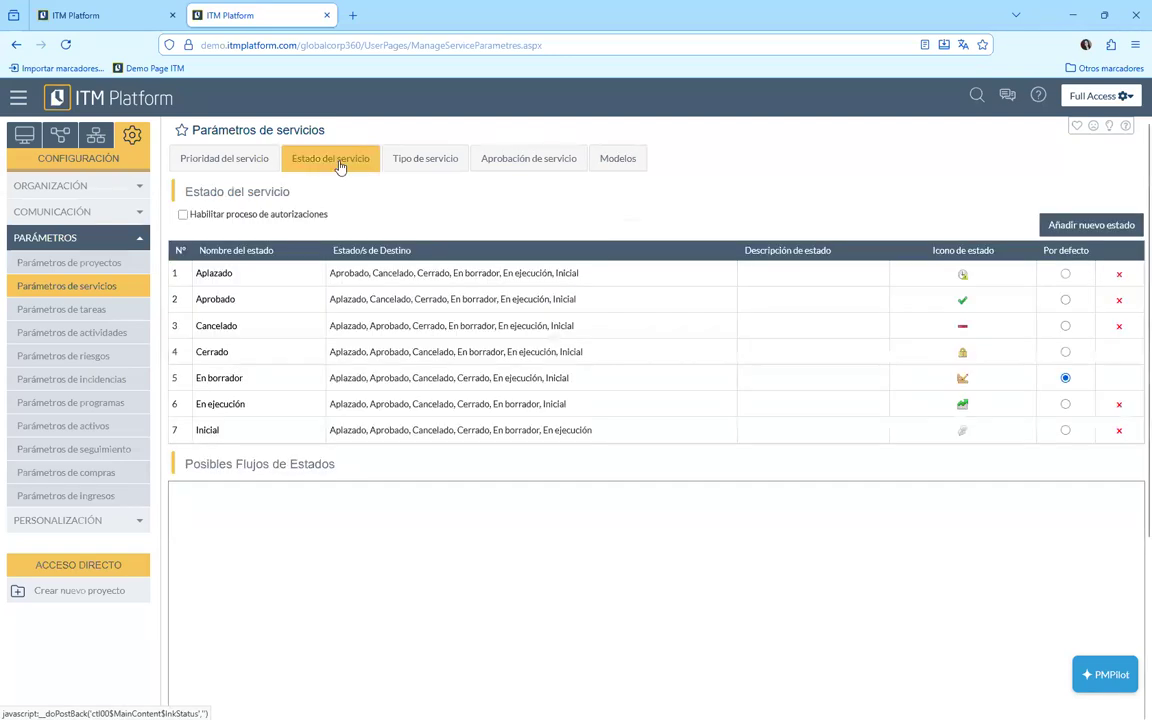
pyautogui.moveTo(1148, 330); pyautogui.dragTo(1137, 507)
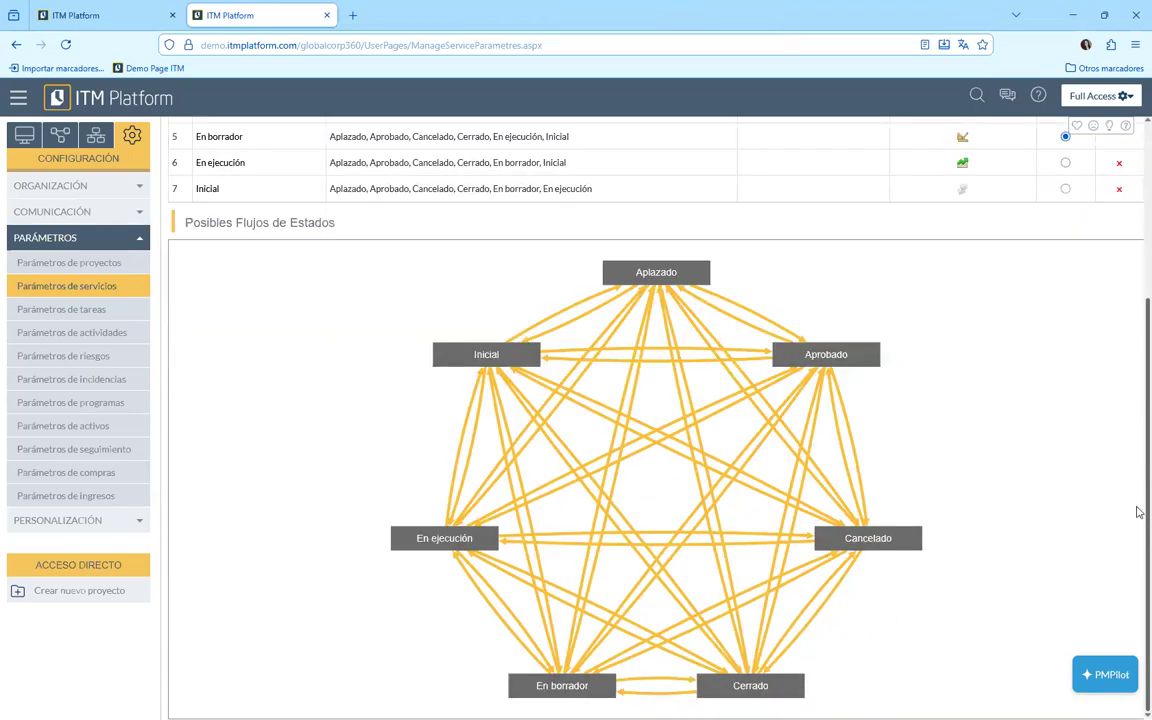
pyautogui.scroll(3, 1137, 512)
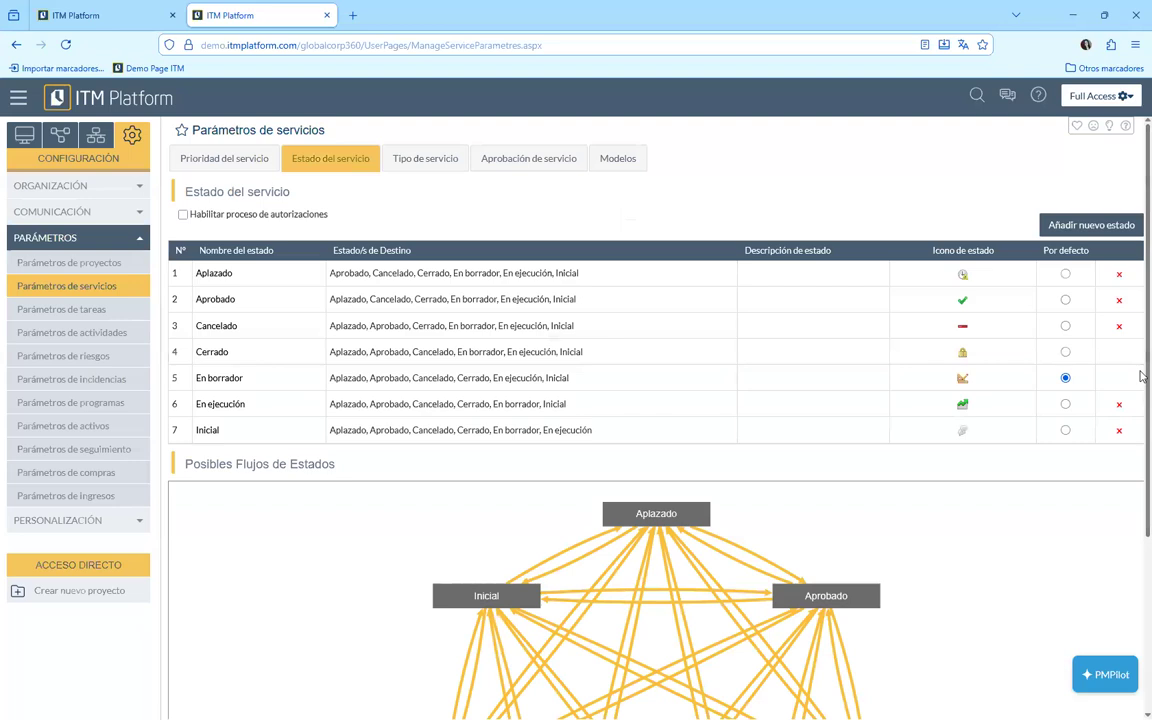
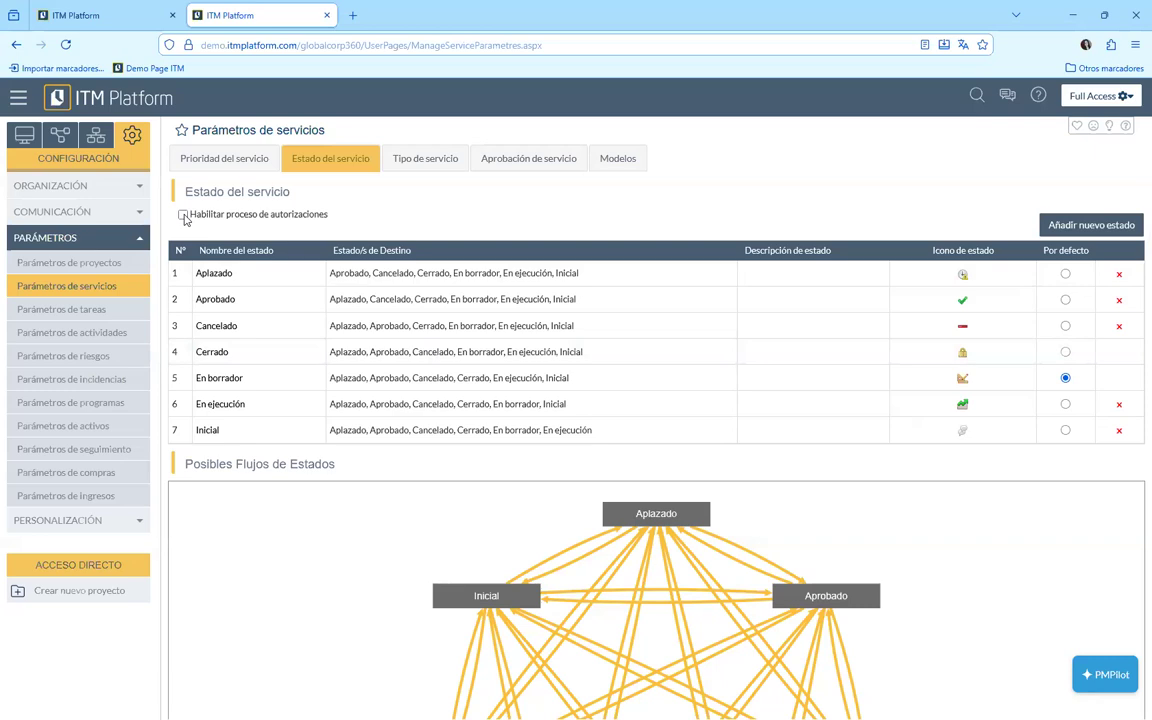
# Review the priorities, states and types in Parámetros de tareas
pyautogui.click(81, 313)
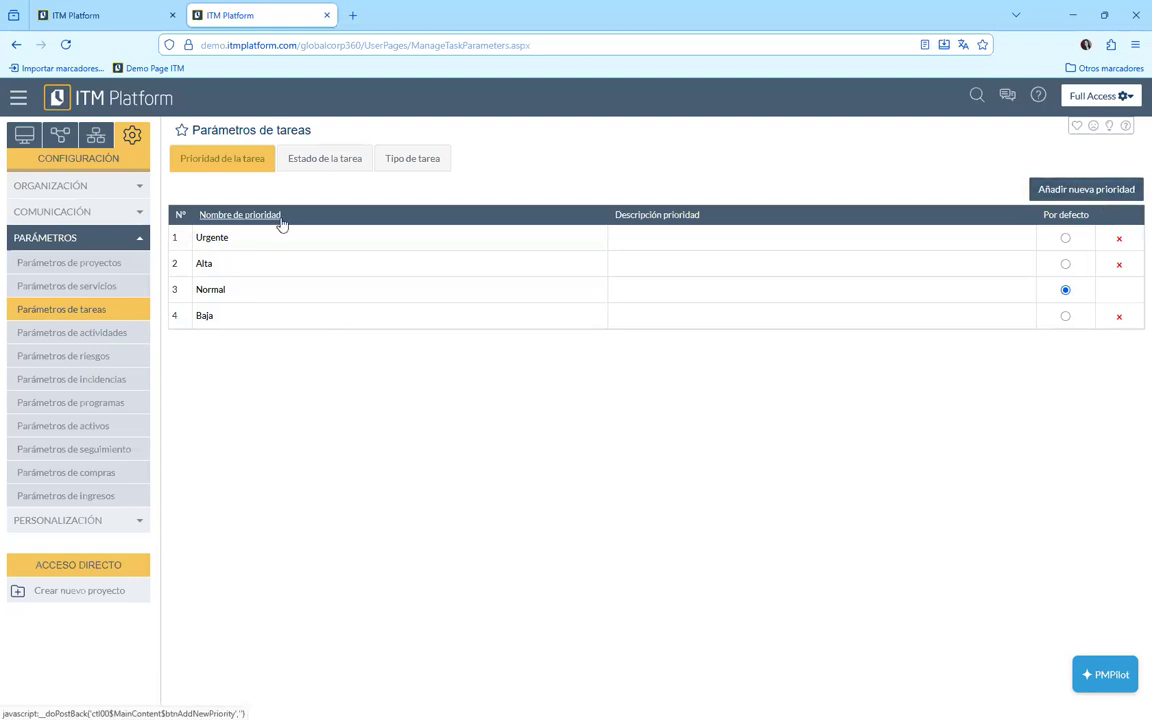
pyautogui.click(340, 166)
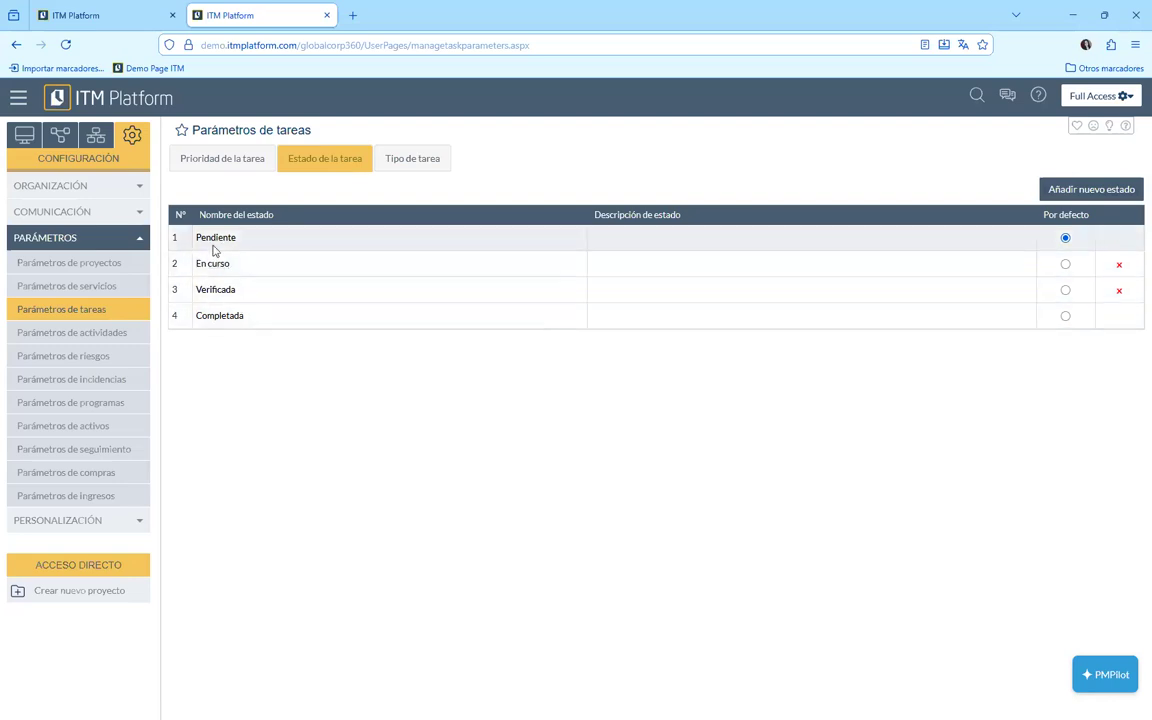
pyautogui.click(432, 163)
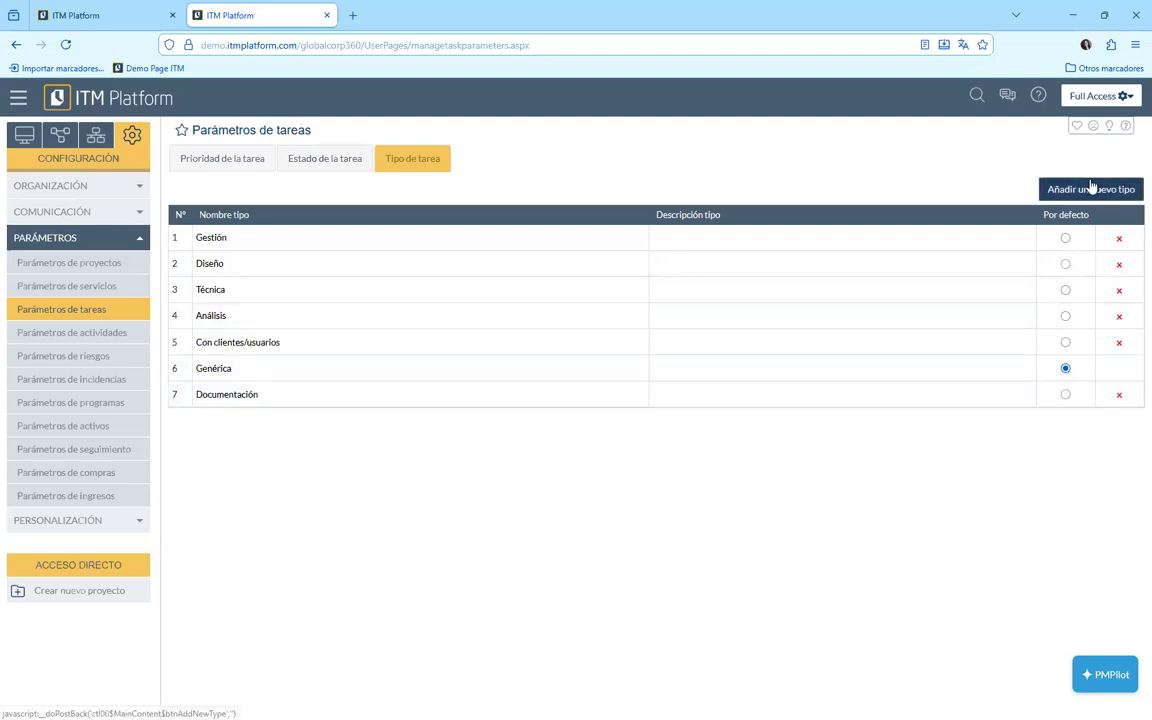
# Review the priorities, states and types in Parámetros de actividades
pyautogui.click(107, 343)
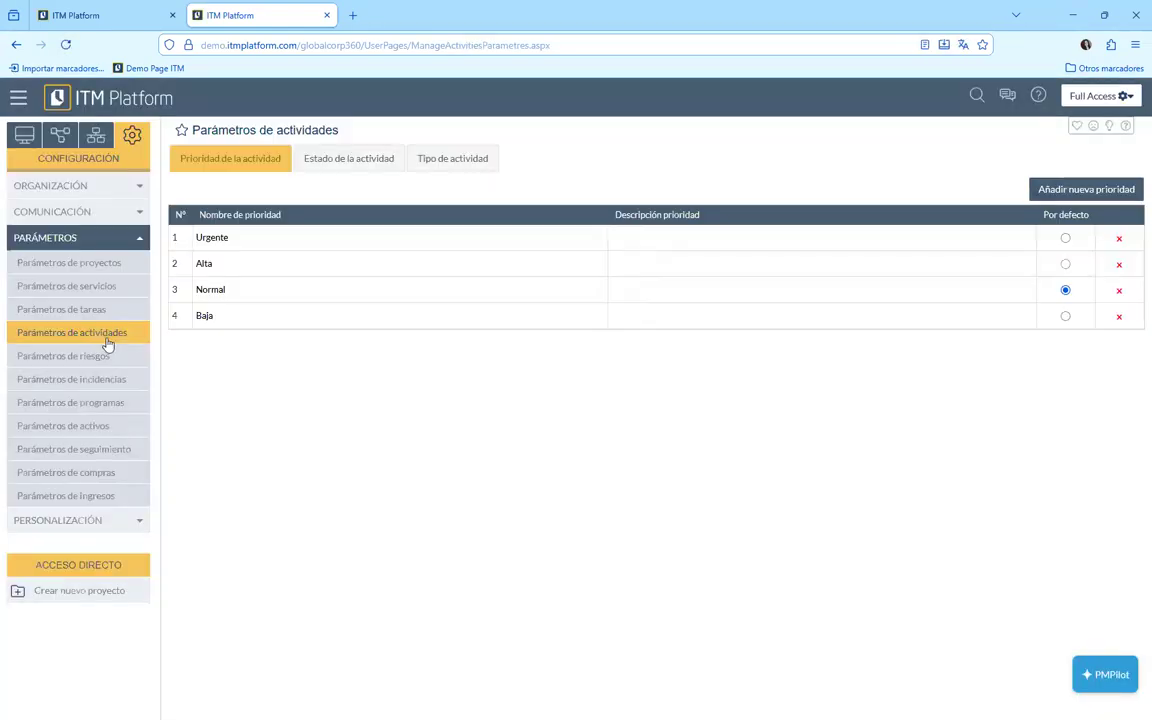
pyautogui.click(345, 160)
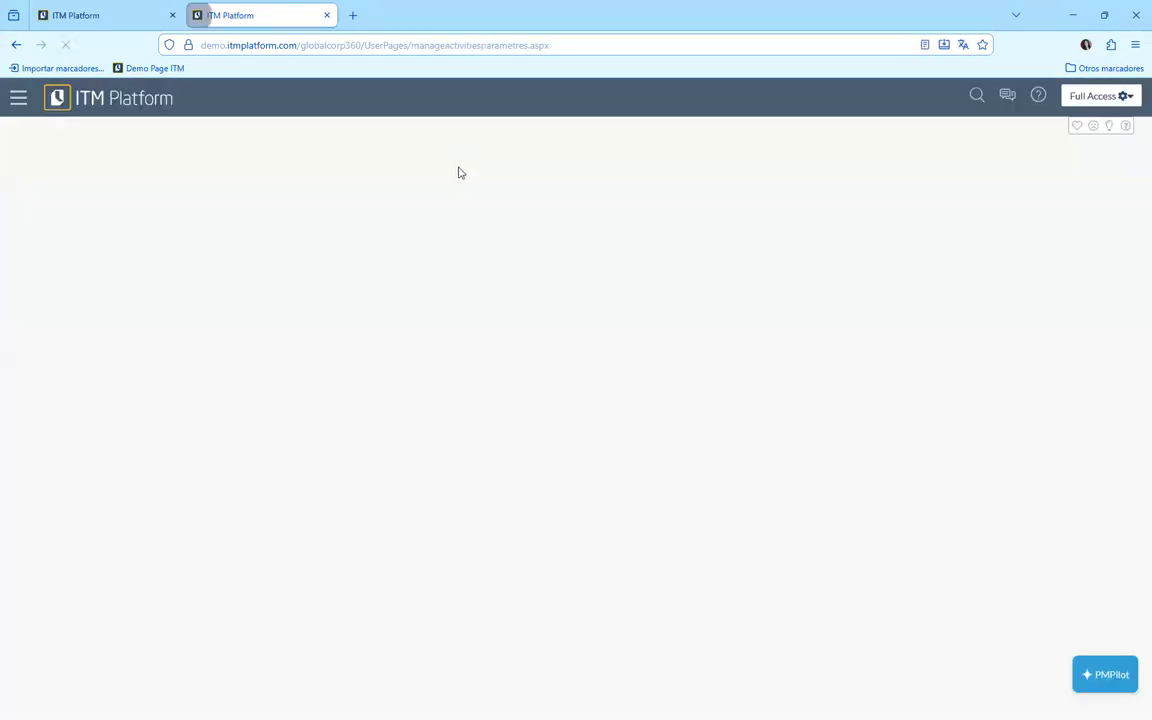
pyautogui.click(444, 172)
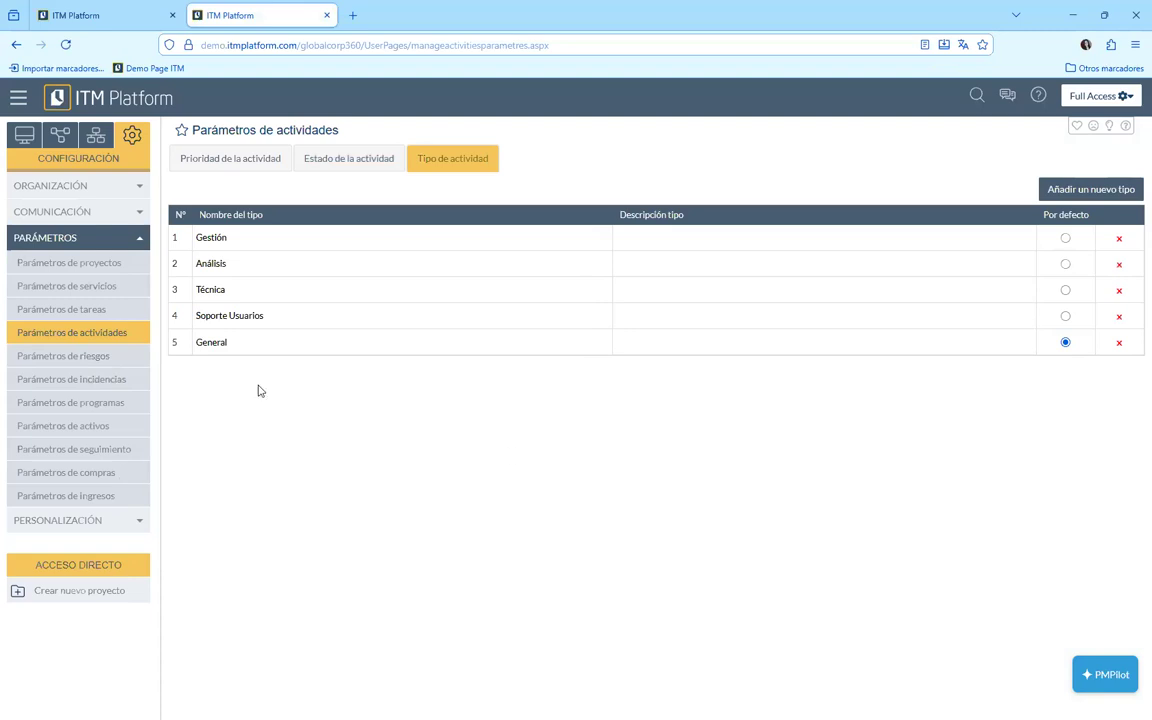
# Inspect the new impact and new probability forms in Parámetros de riesgos, closing each without saving
pyautogui.click(86, 368)
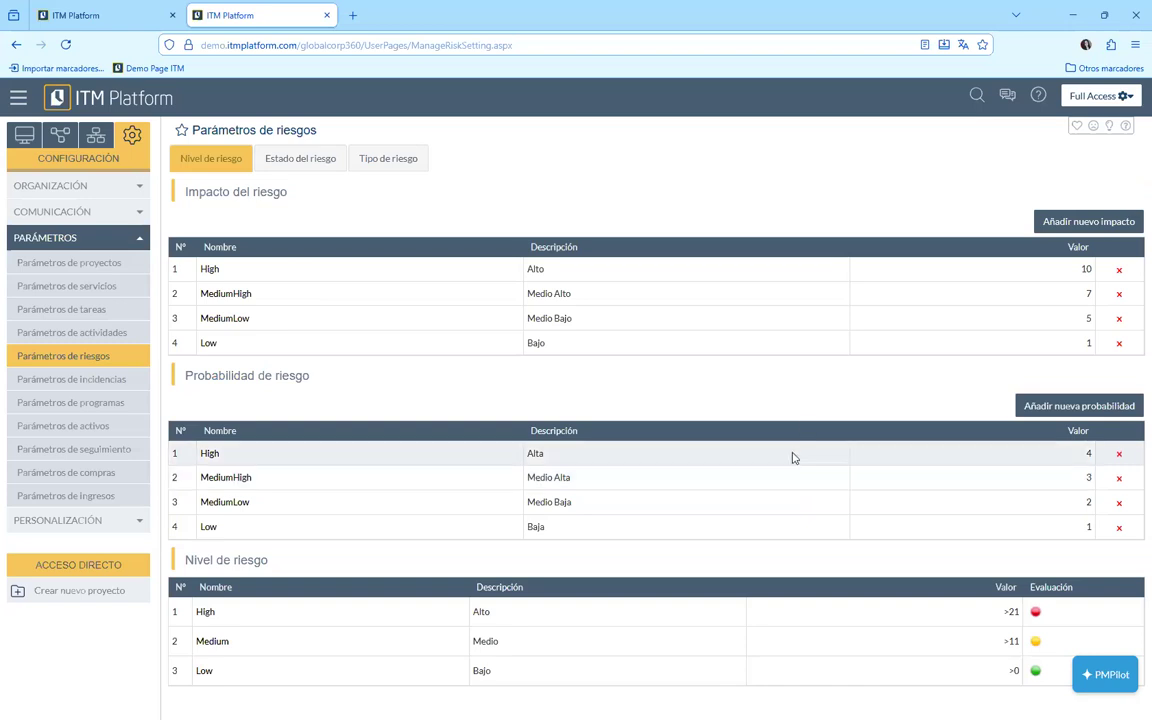
pyautogui.click(1101, 222)
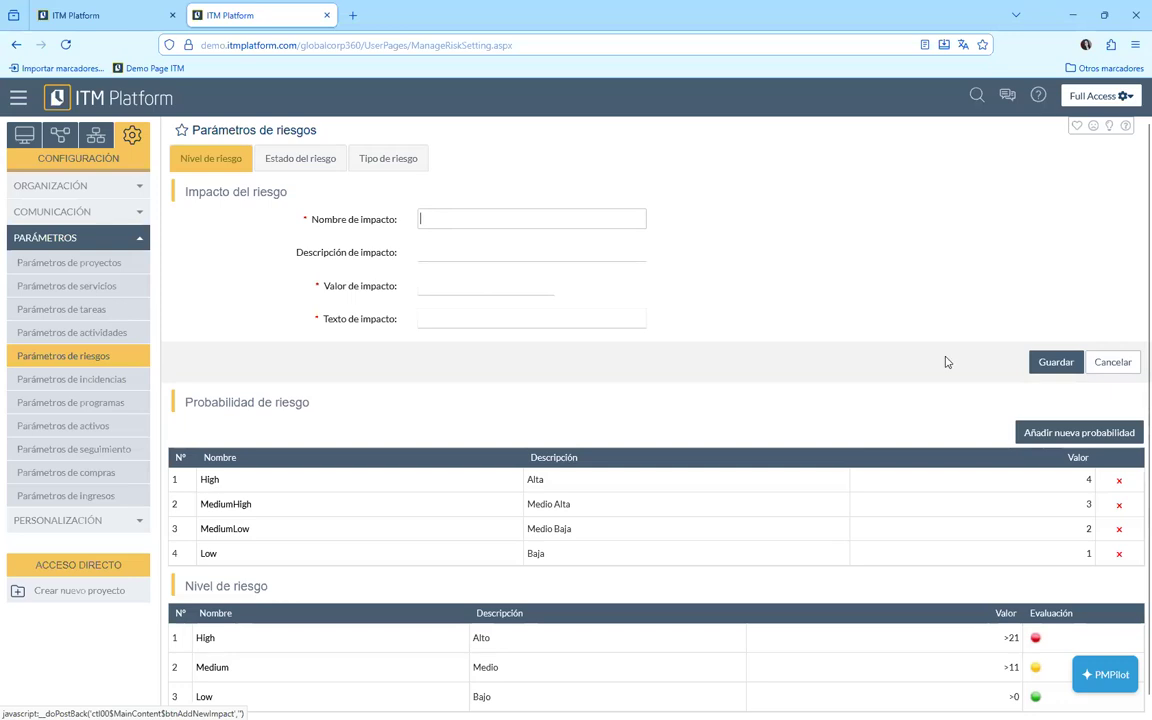
pyautogui.click(1104, 366)
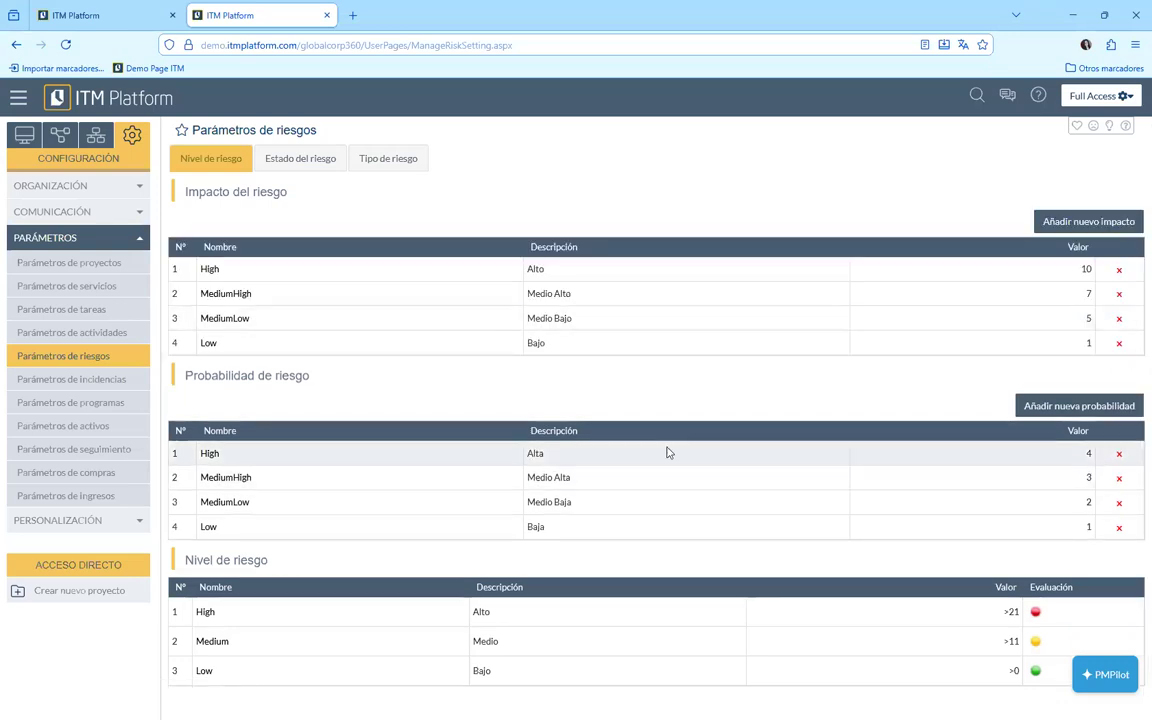
pyautogui.click(1077, 408)
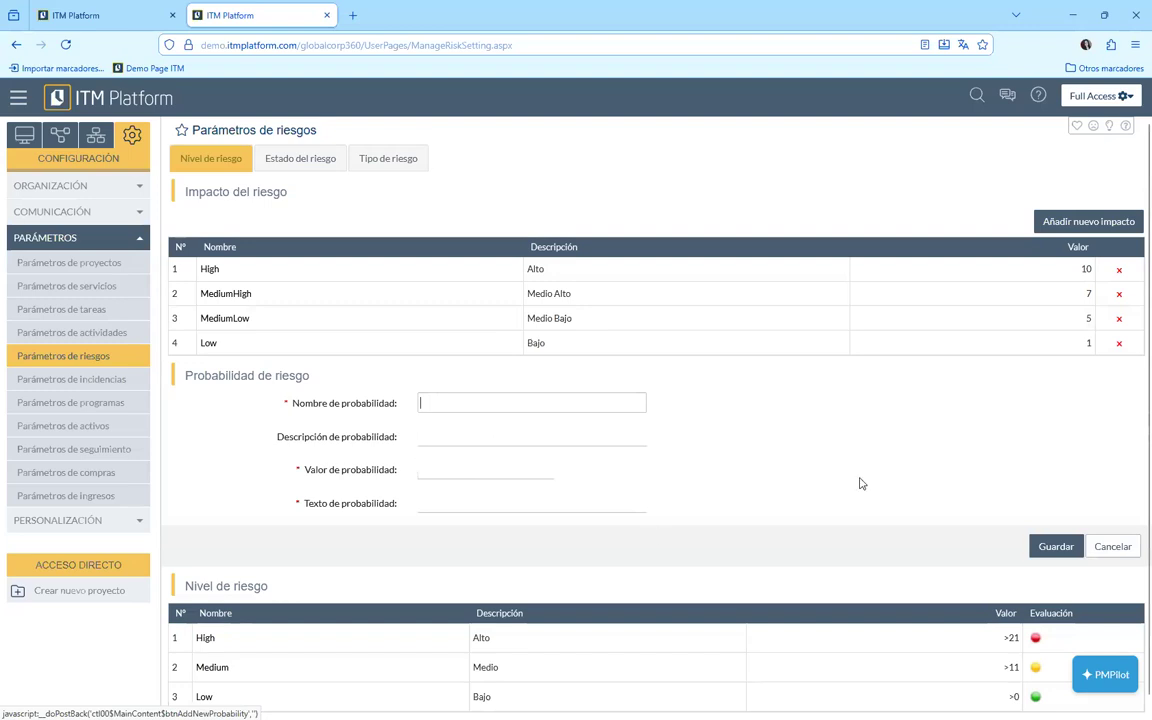
pyautogui.click(1122, 534)
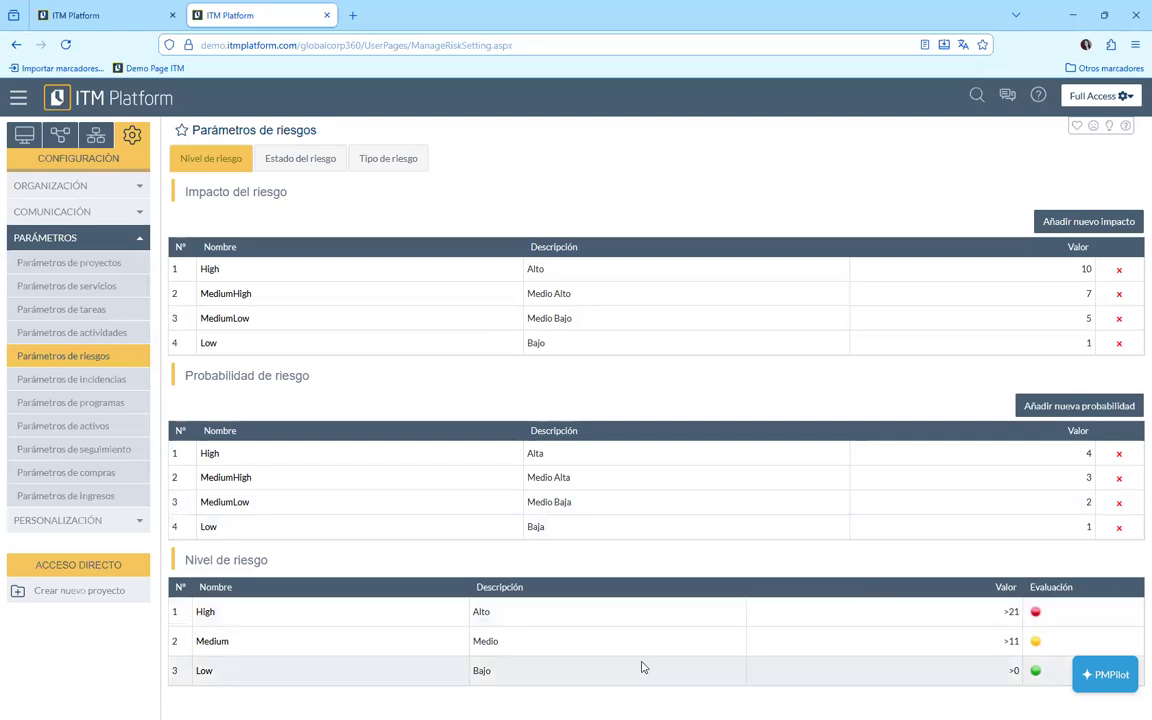
# Inspect the High risk level's settings without saving, and review the risk states and types
pyautogui.click(207, 612)
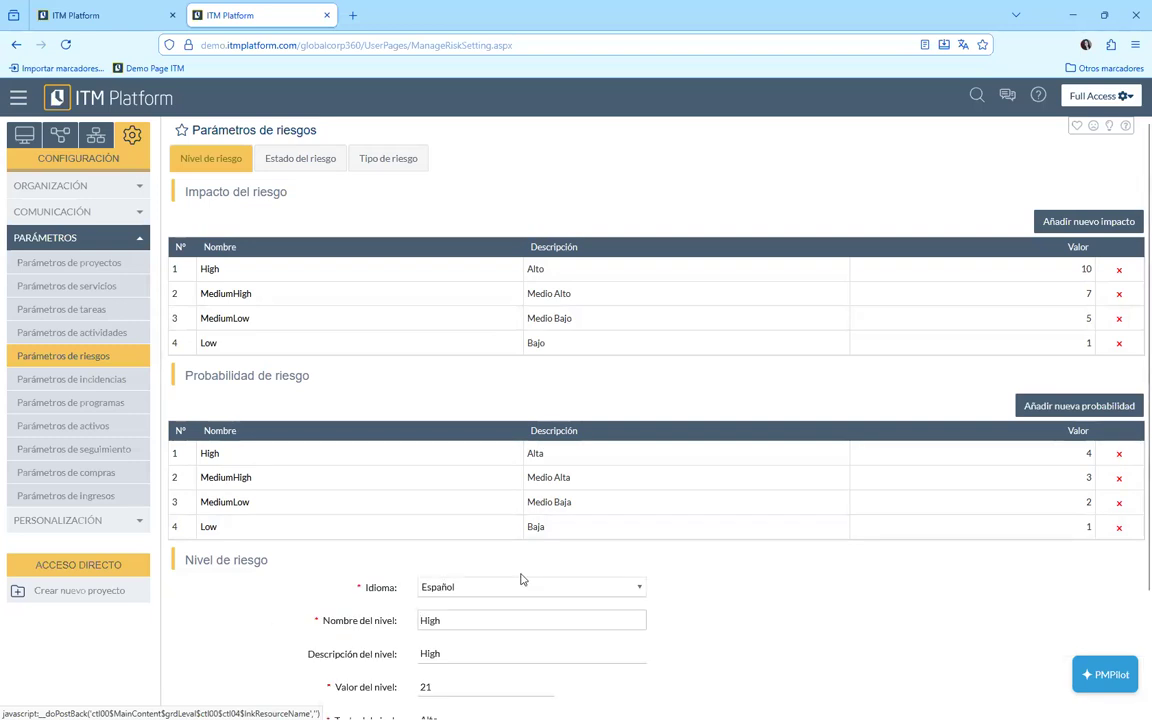
pyautogui.scroll(-2, 520, 579)
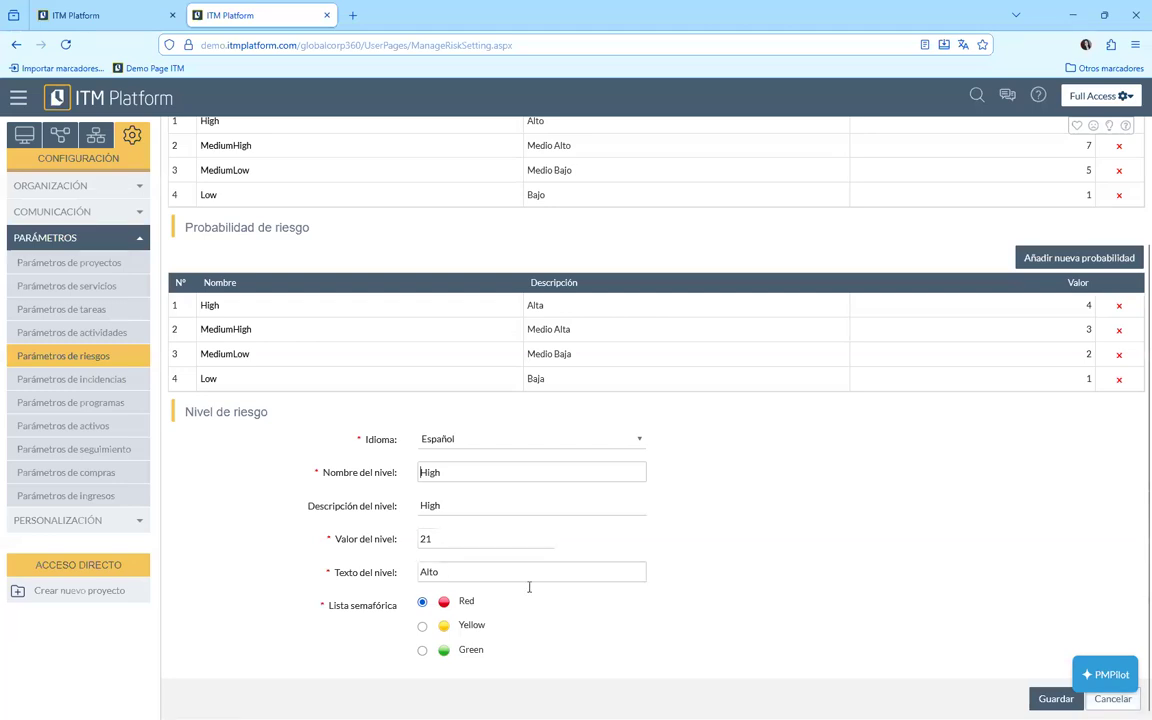
pyautogui.click(1106, 708)
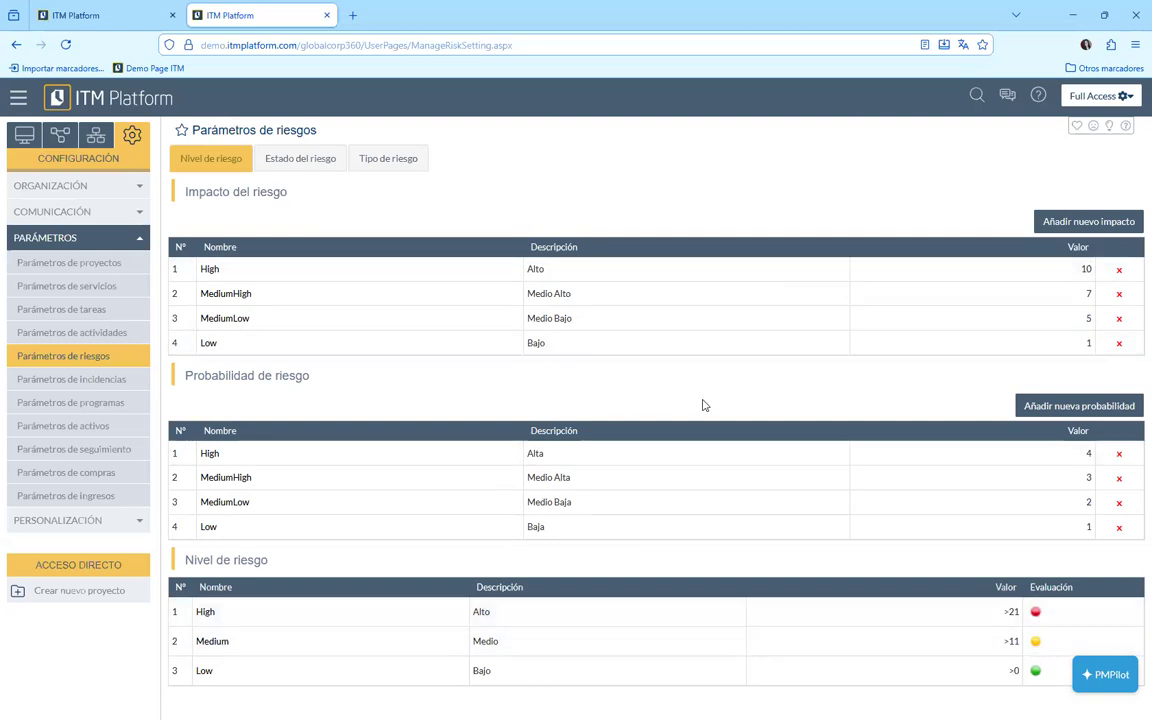
pyautogui.click(314, 171)
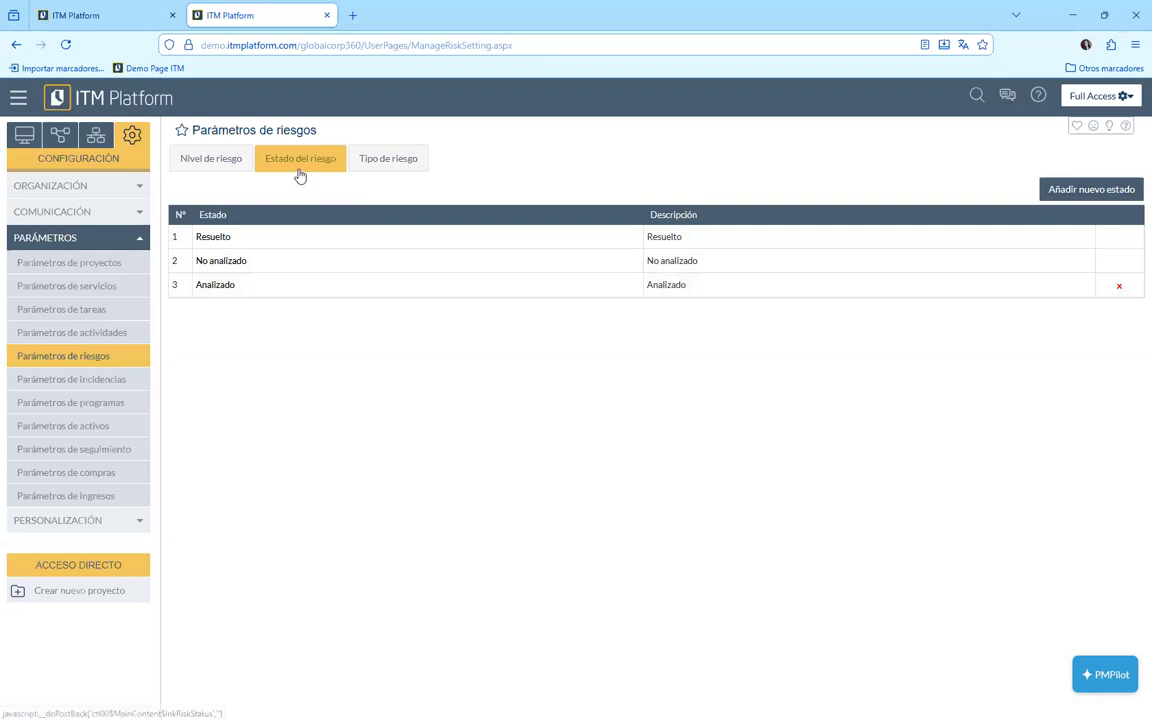
pyautogui.click(389, 174)
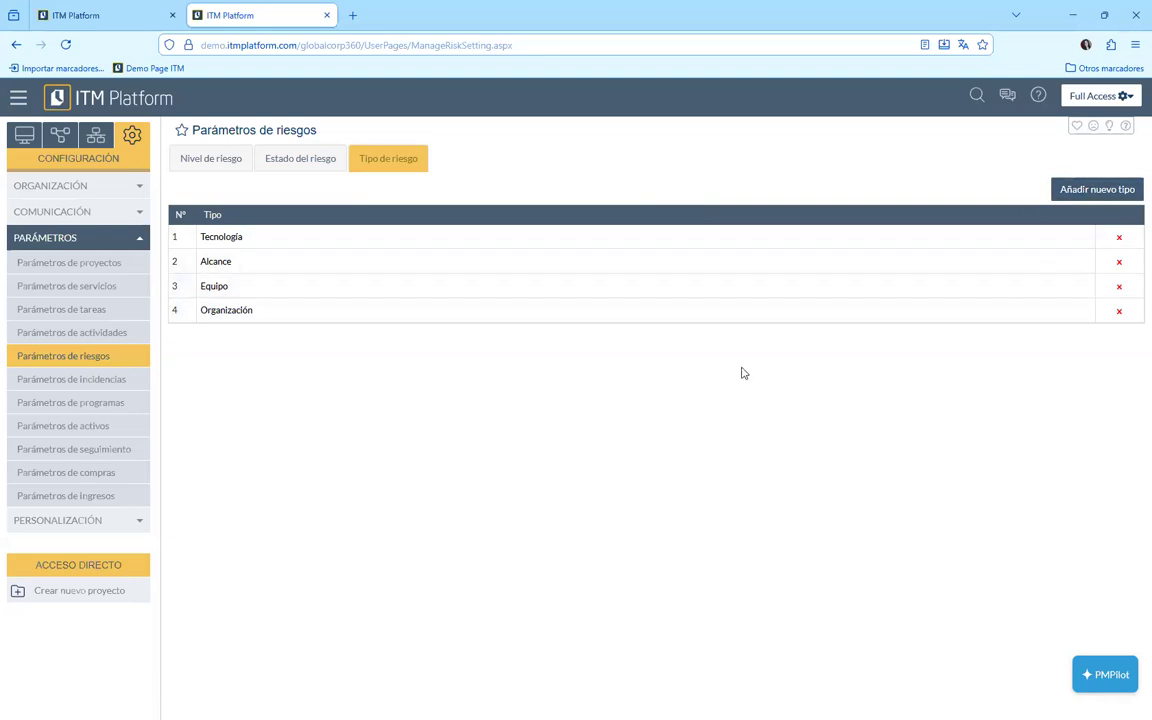
# Review the incident types and states in Parámetros de incidencias and the priorities, states and types in Parámetros de programas
pyautogui.click(101, 380)
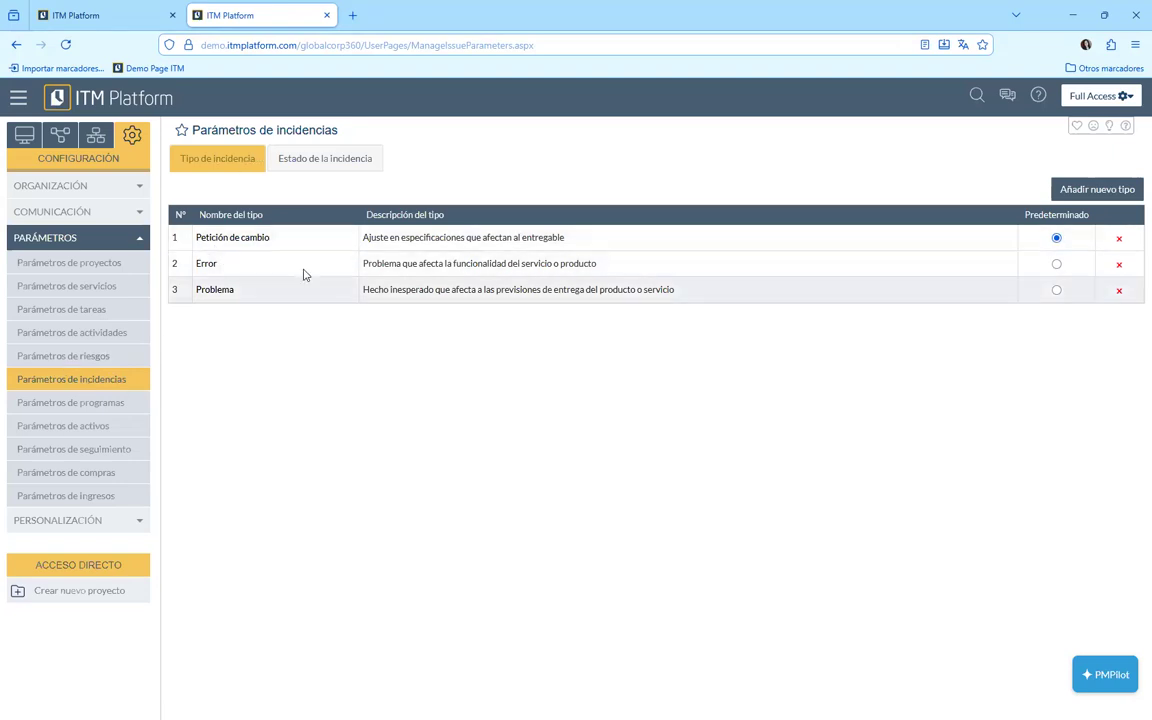
pyautogui.click(339, 166)
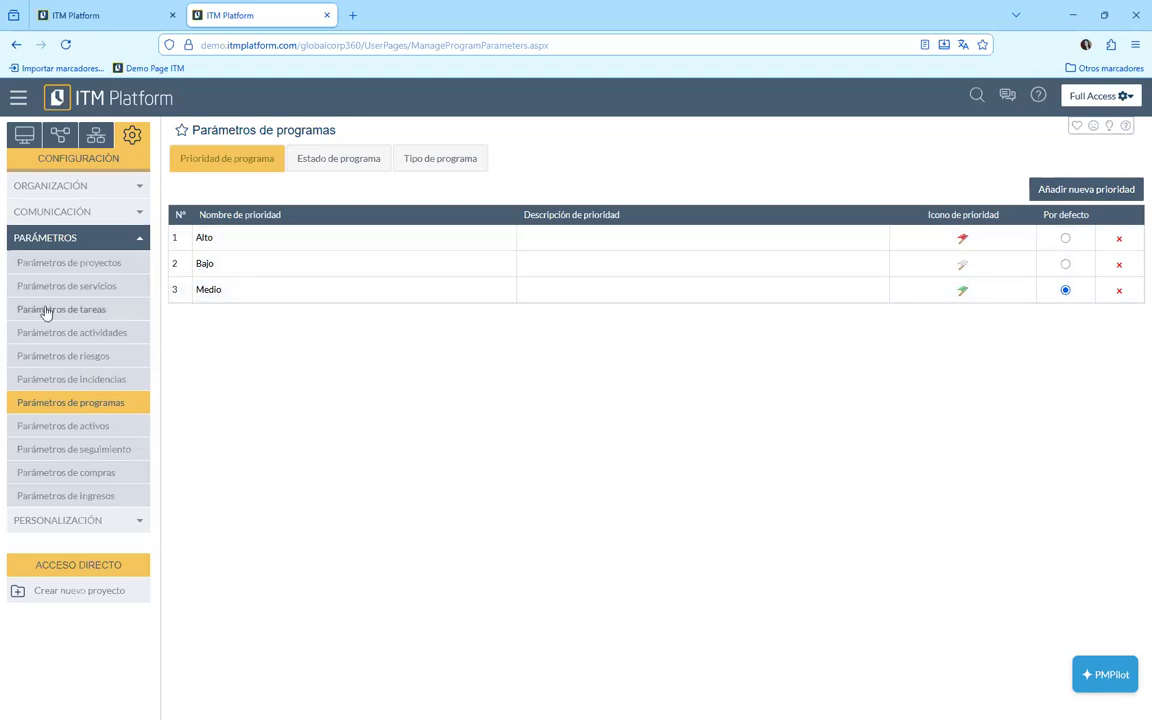
pyautogui.click(365, 166)
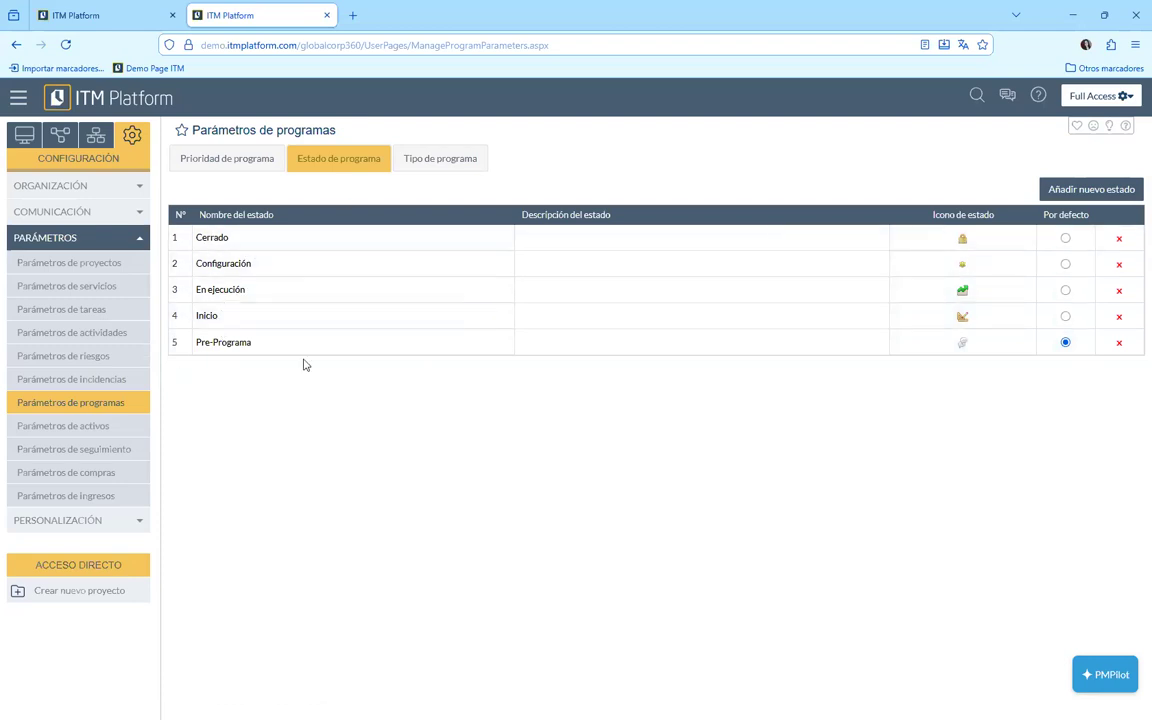
pyautogui.click(472, 168)
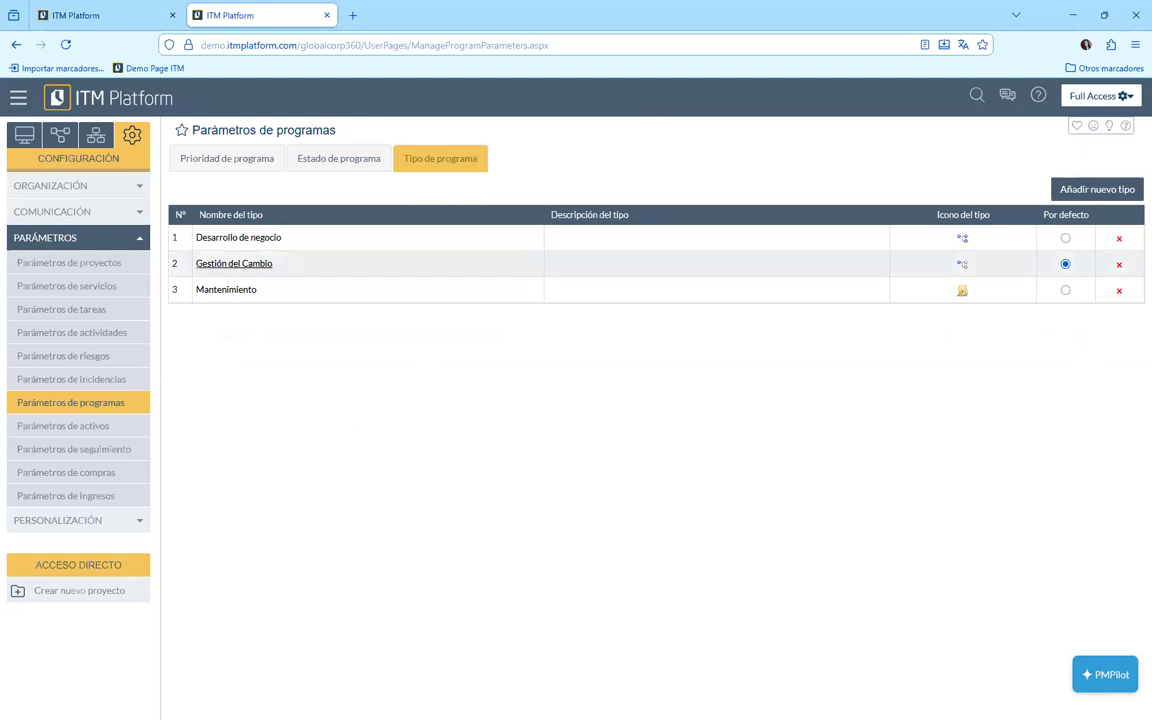
# Review the asset types in Parámetros de activos and inspect the new type form, leaving it blank
pyautogui.click(75, 432)
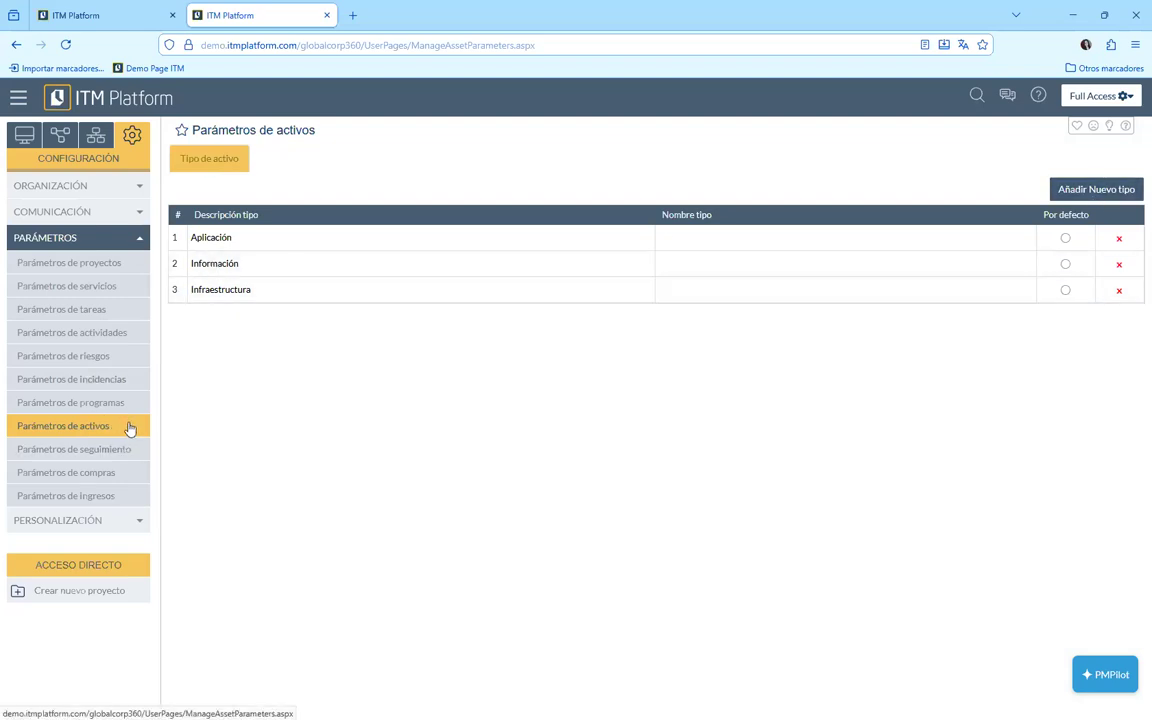
pyautogui.click(1120, 191)
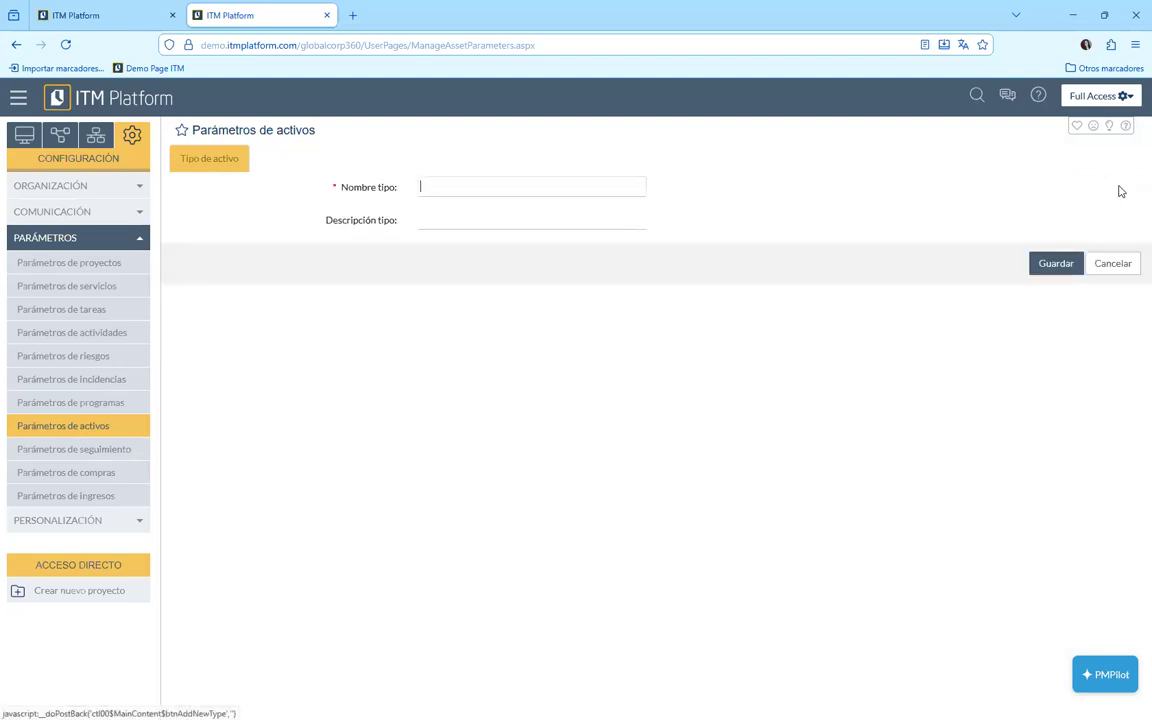
pyautogui.click(1072, 270)
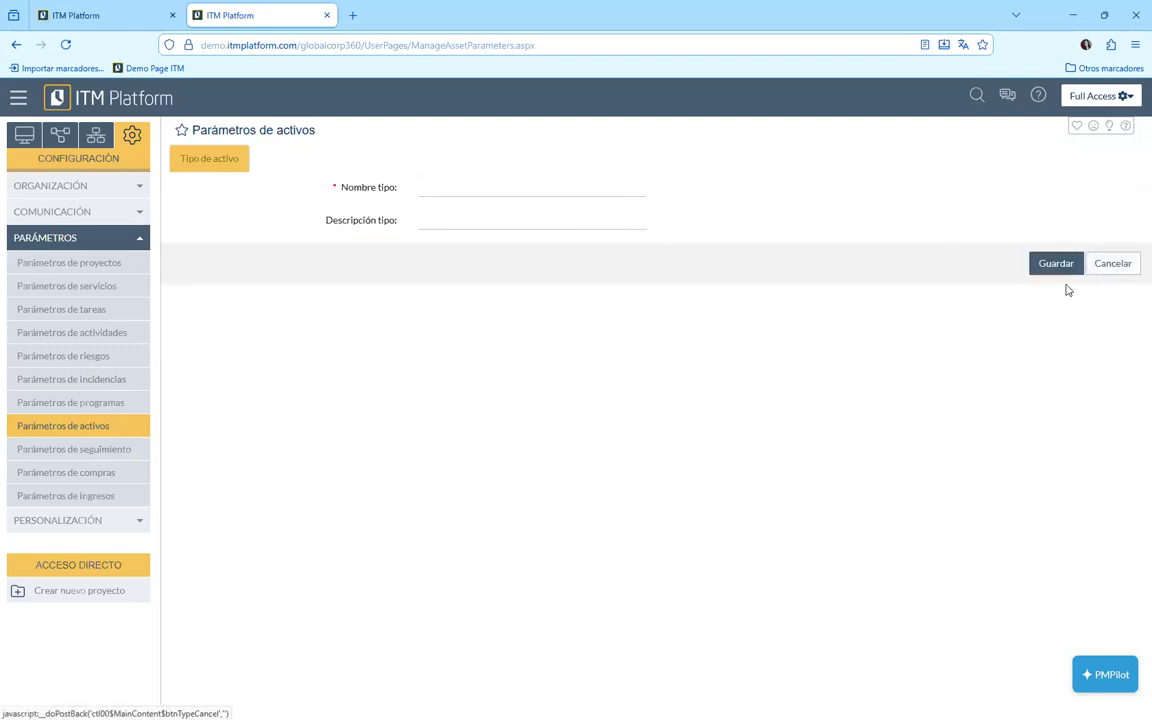
# Inspect the new evaluation form in Parámetros de seguimiento, including its traffic-light list and dashboard colour choices, and close it without saving
pyautogui.click(54, 452)
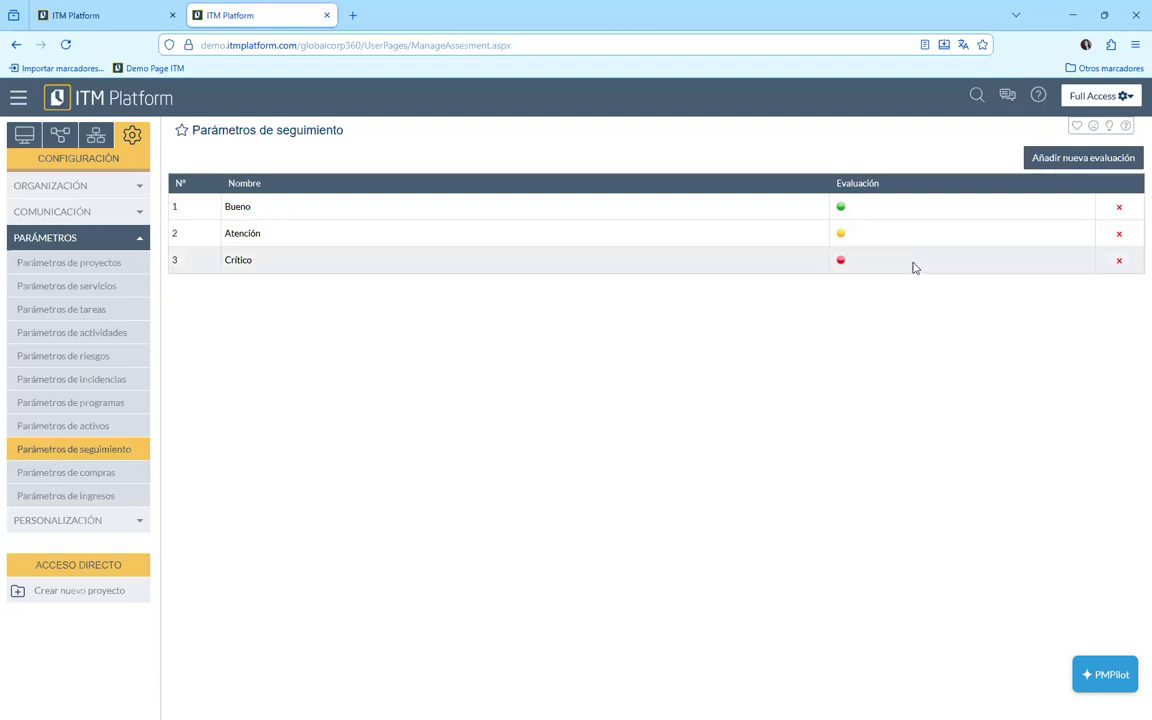
pyautogui.click(1081, 160)
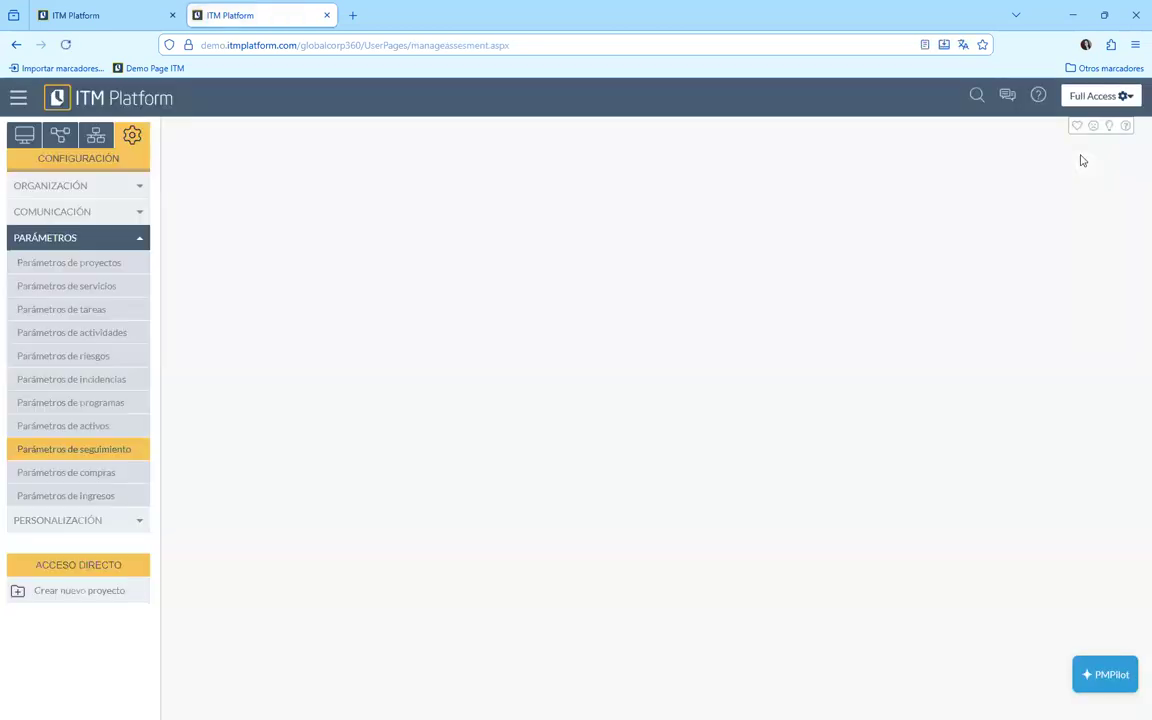
pyautogui.click(452, 188)
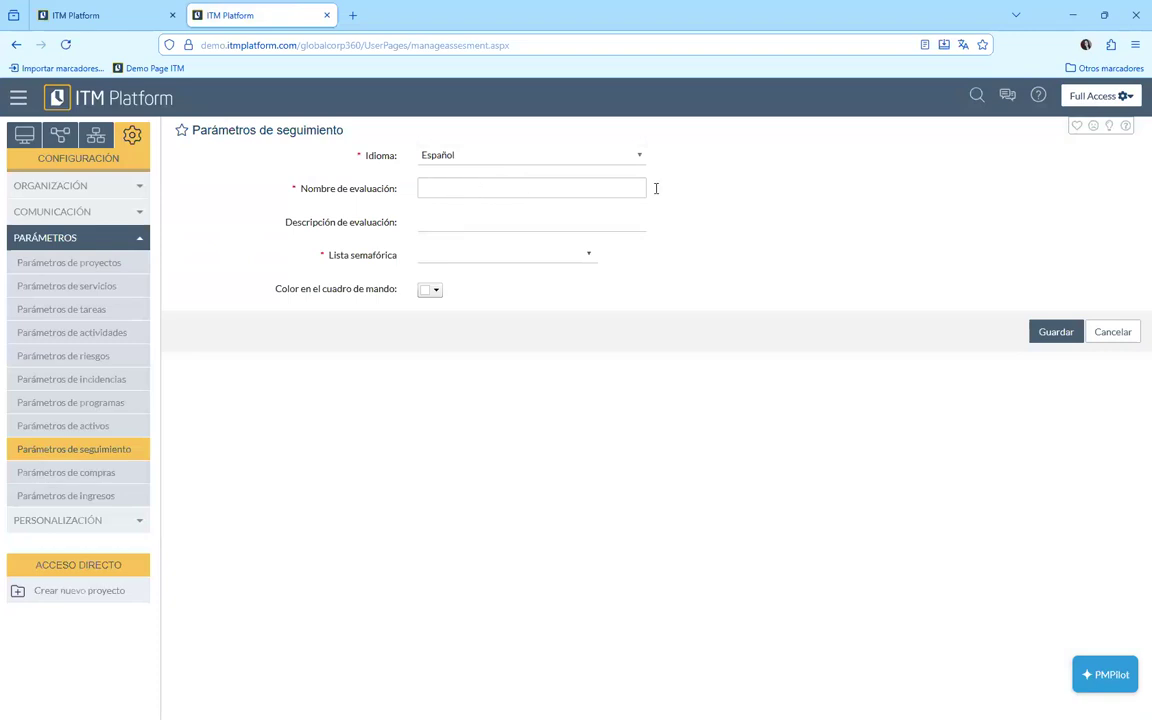
pyautogui.click(592, 256)
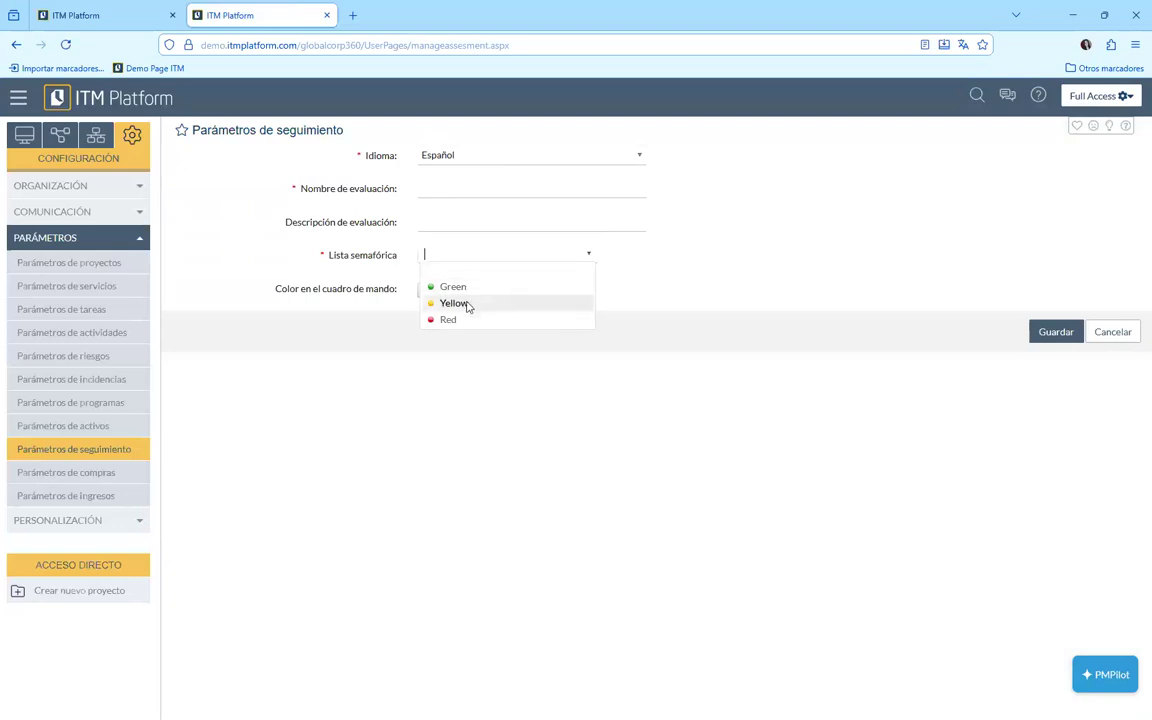
pyautogui.click(553, 373)
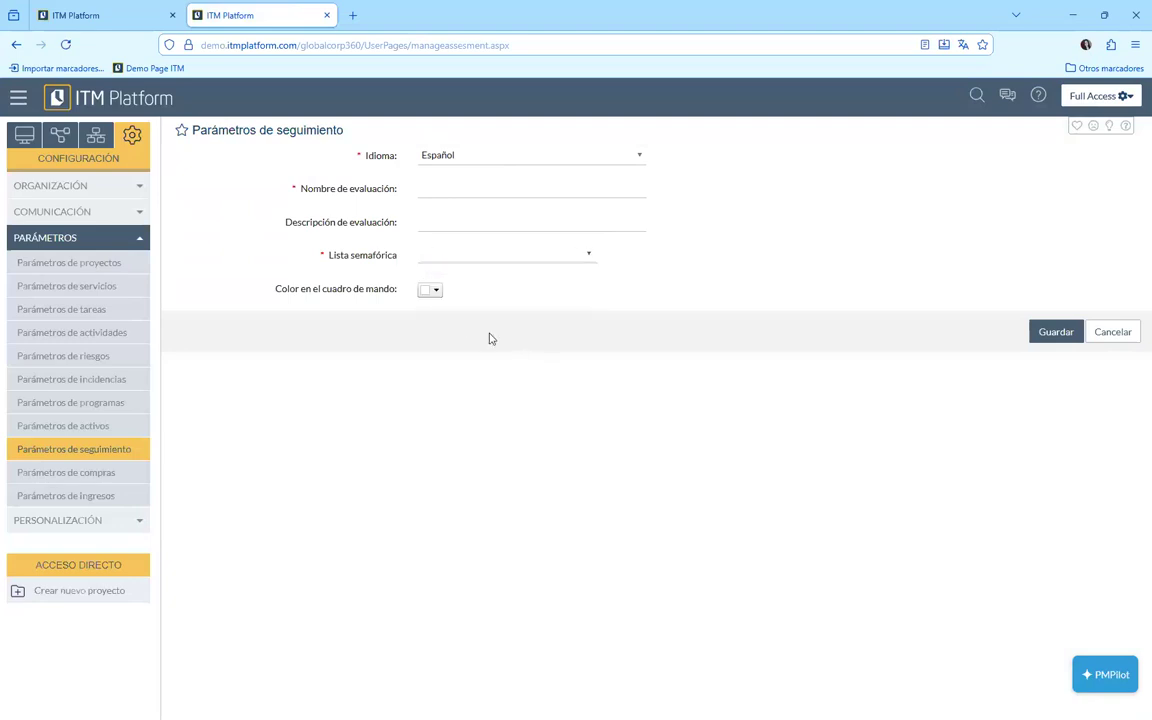
pyautogui.click(436, 292)
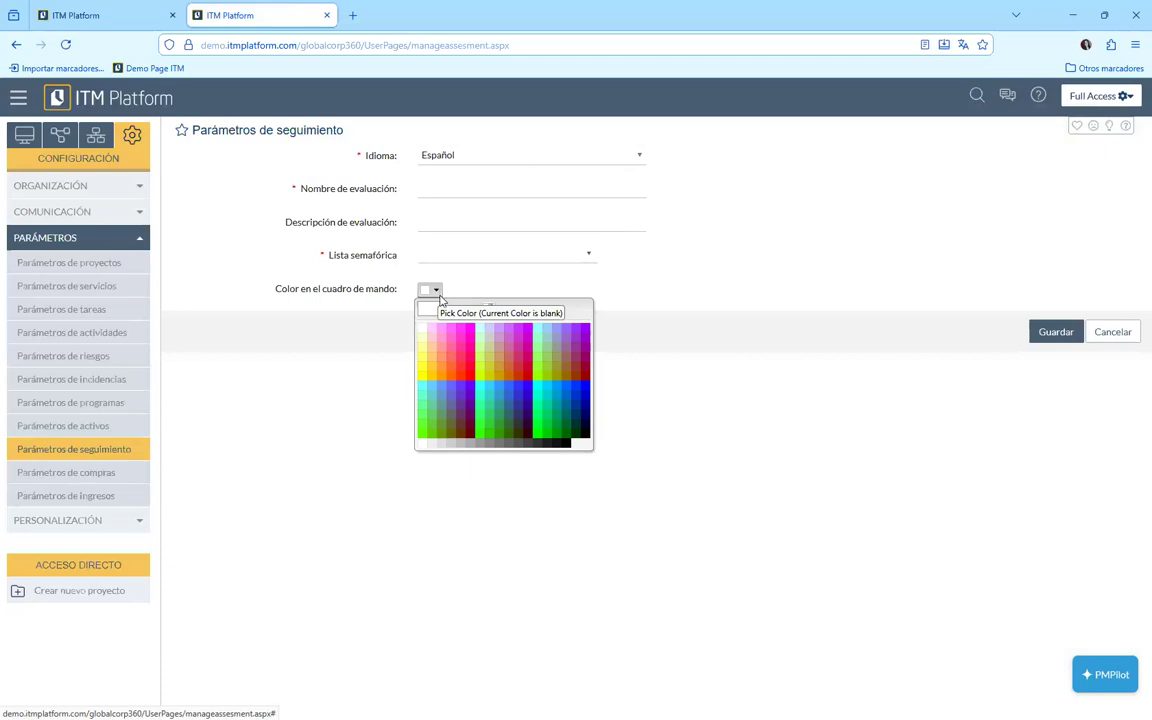
pyautogui.click(737, 371)
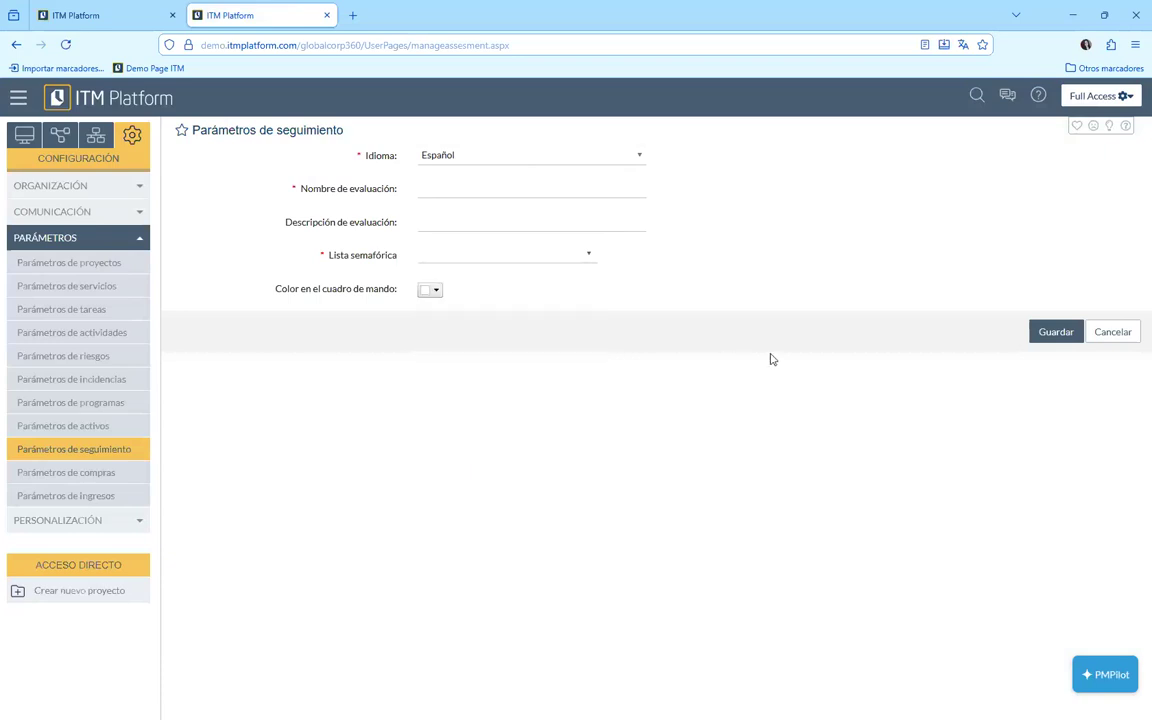
pyautogui.click(1111, 336)
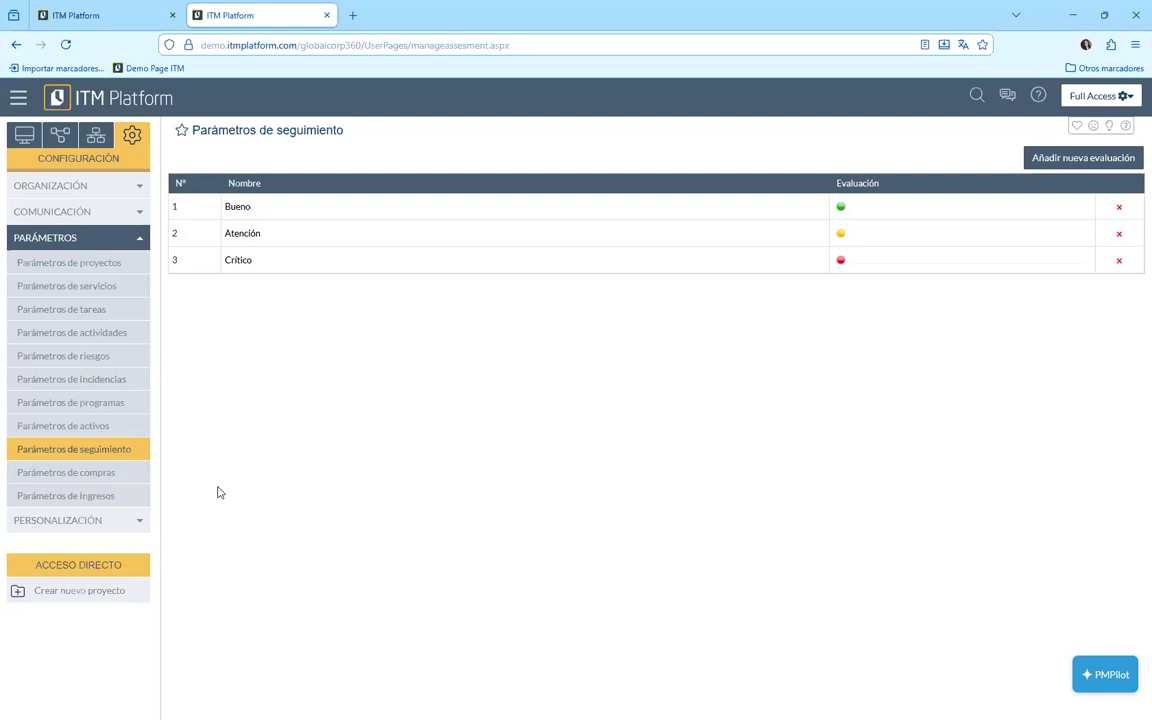
# Review the purchase types and states in Parámetros de compras and inspect the Pagado state's settings without saving
pyautogui.click(95, 480)
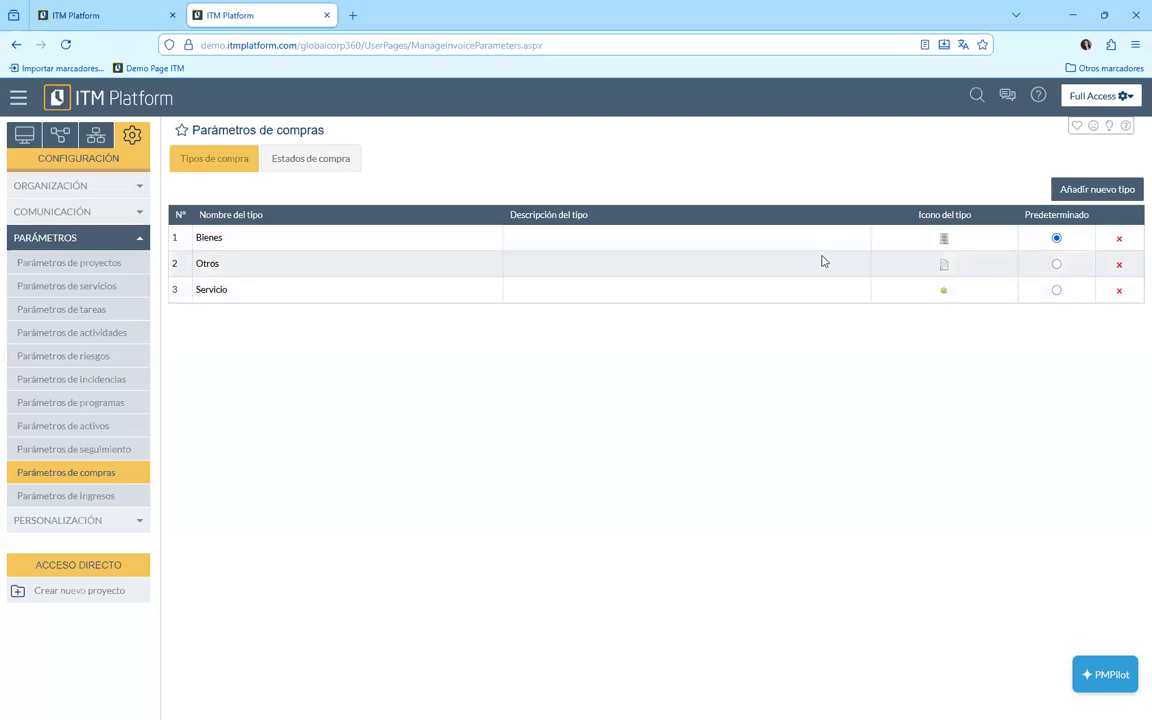
pyautogui.click(341, 176)
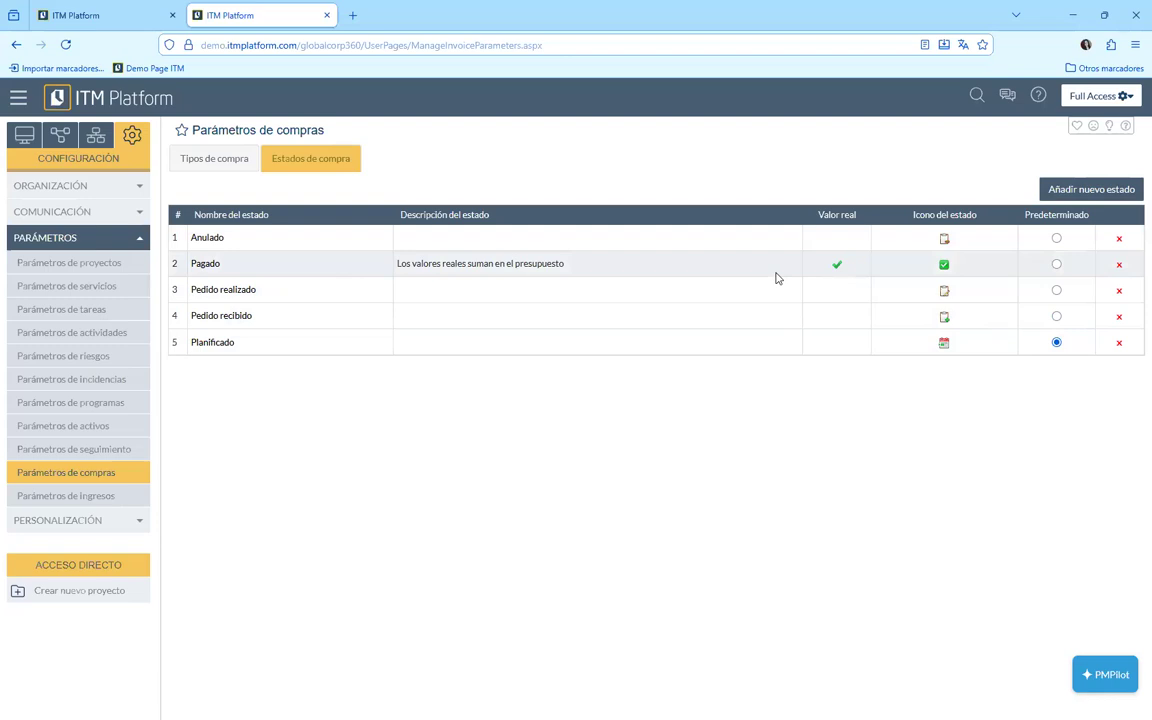
pyautogui.click(204, 265)
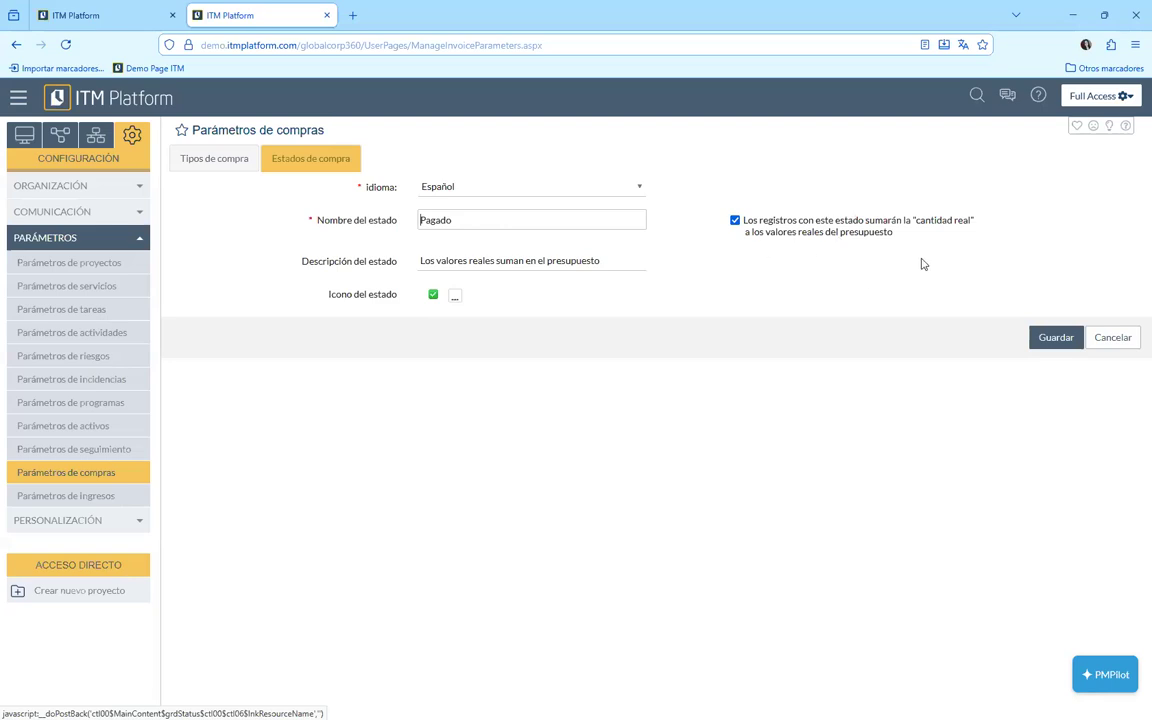
pyautogui.click(1127, 345)
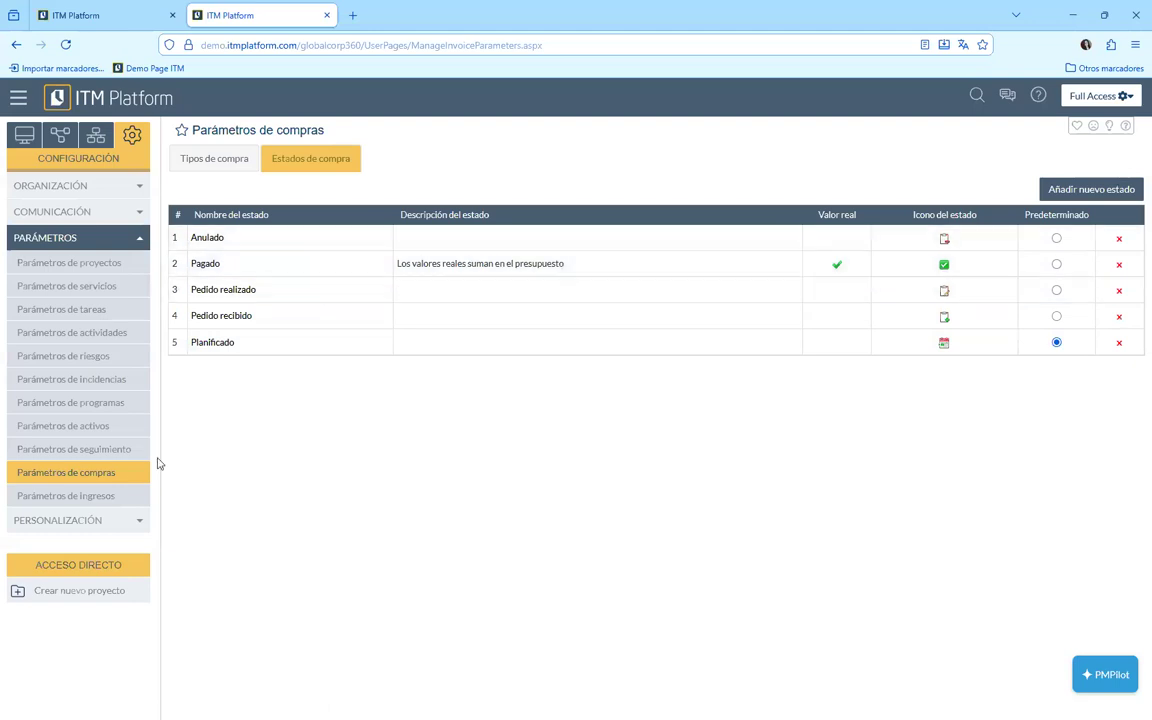
# Review the income states in Parámetros de ingresos and expand Gestión de usuarios in the Organización area
pyautogui.click(110, 497)
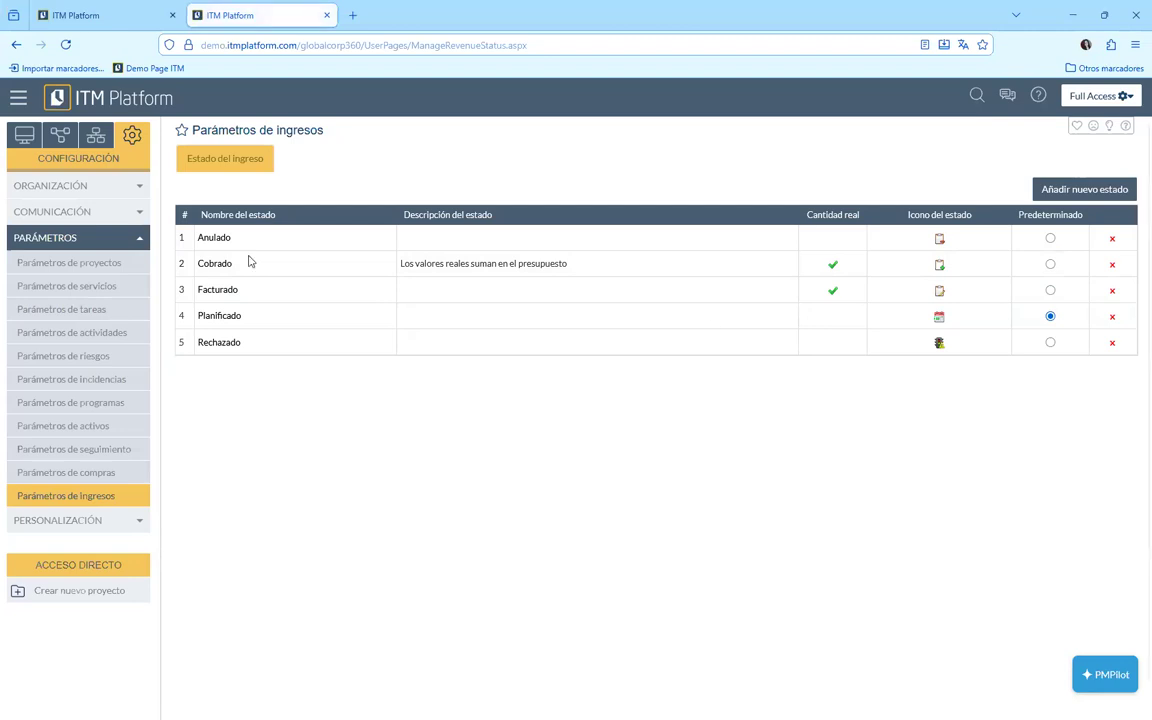
pyautogui.click(95, 140)
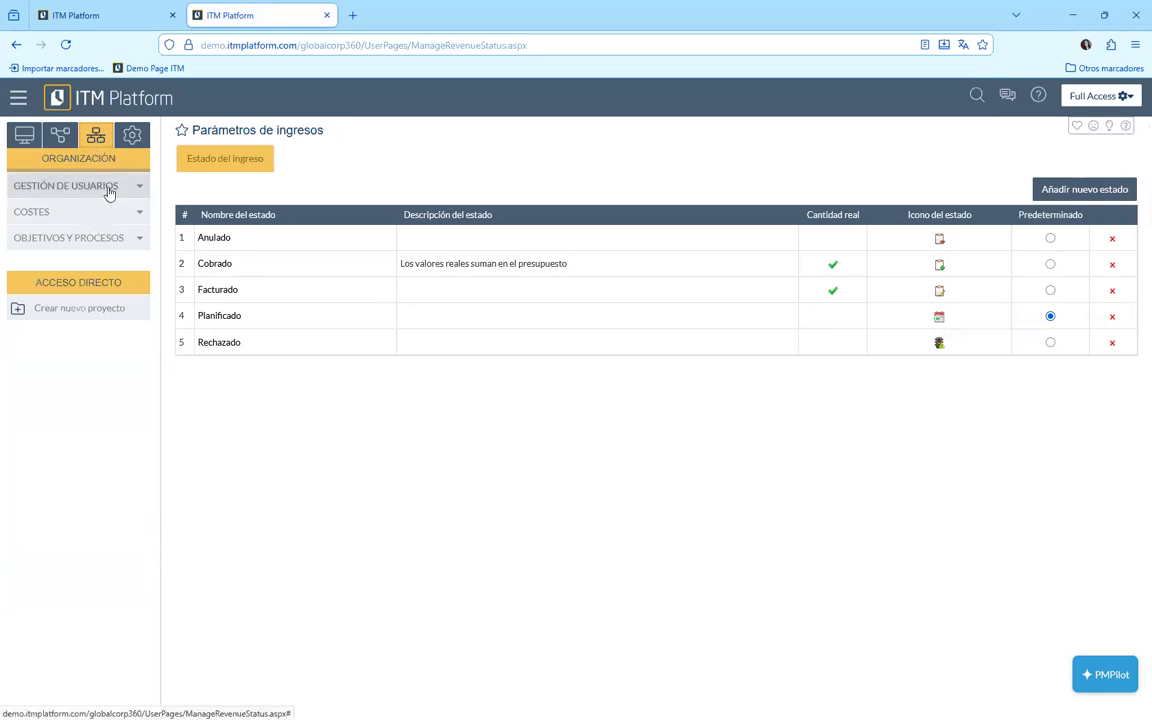
pyautogui.click(105, 186)
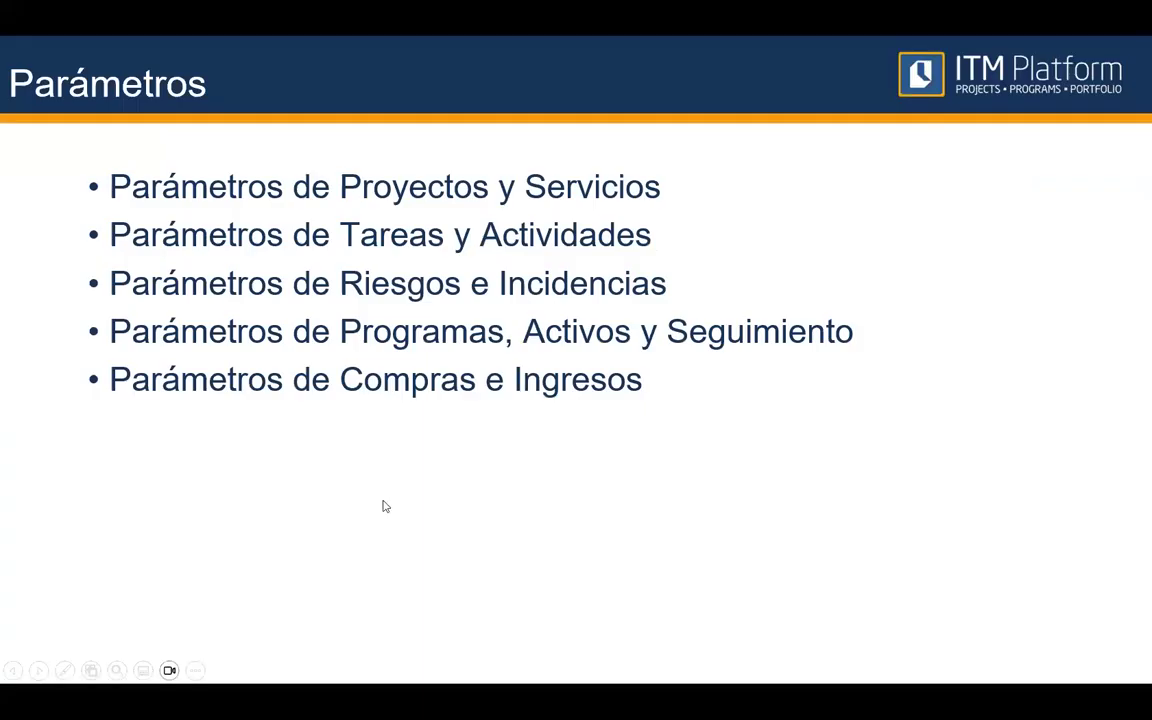
pyautogui.press('Right')
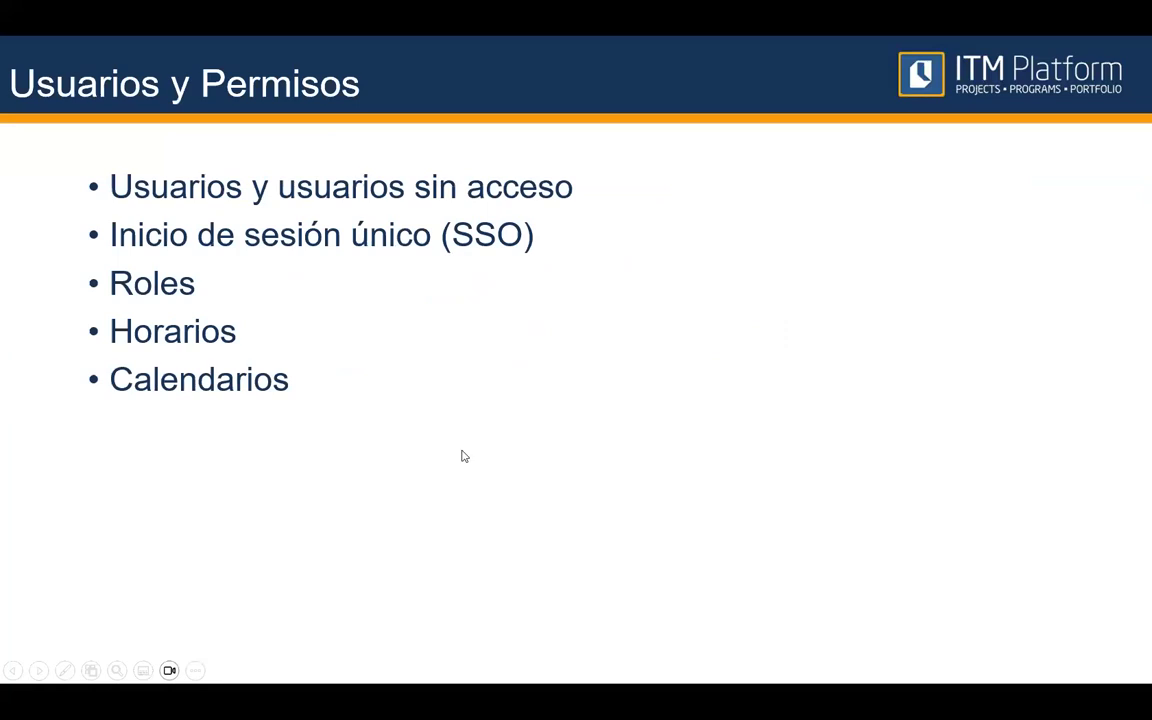
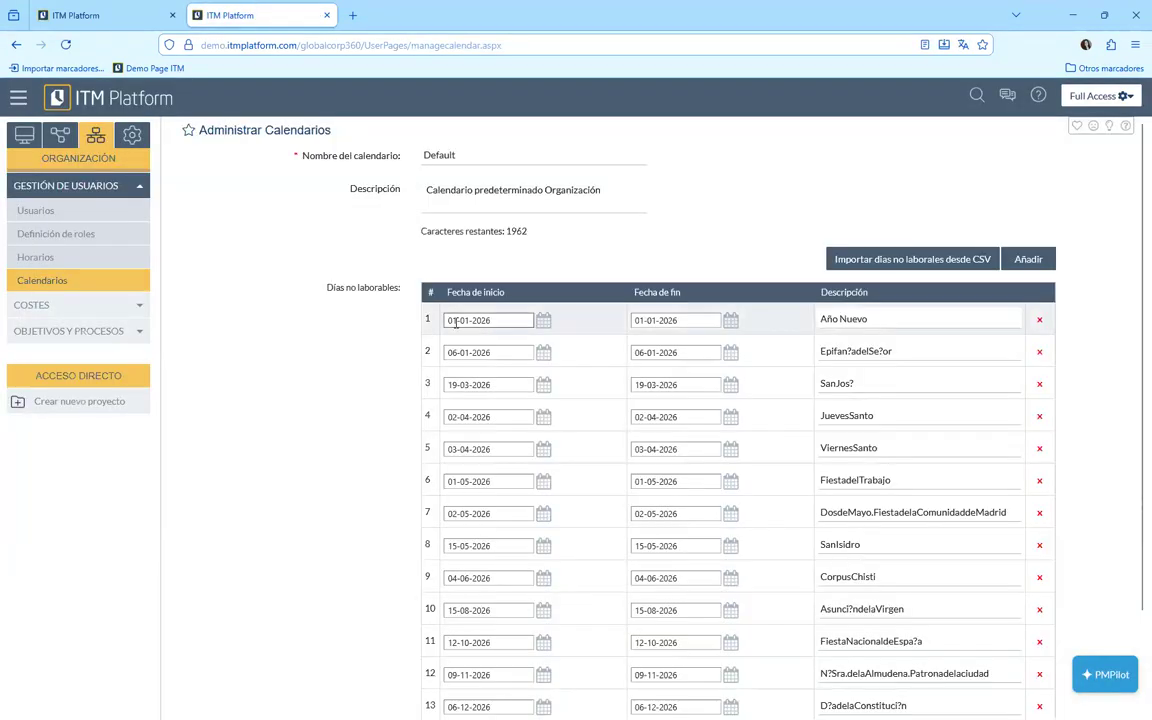
# Review the Default calendar's name, description and full list of non-working days without changing them
pyautogui.click(452, 157)
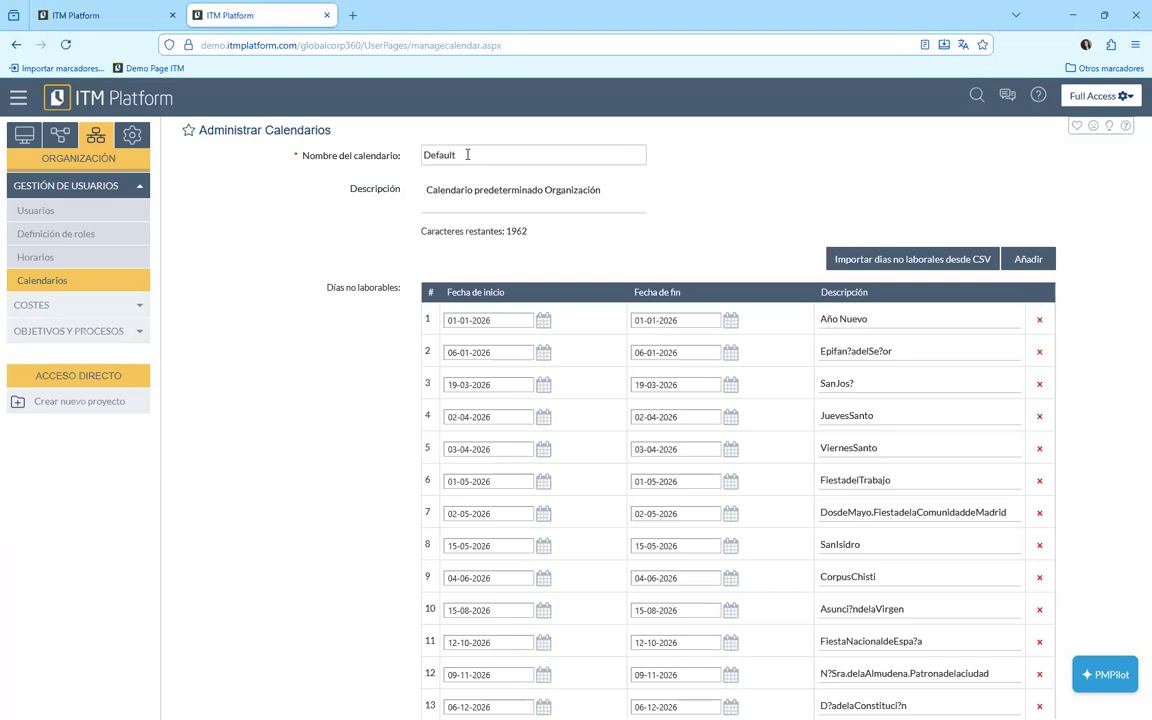
pyautogui.press('Tab')
pyautogui.hotkey('shift', 'Tab')
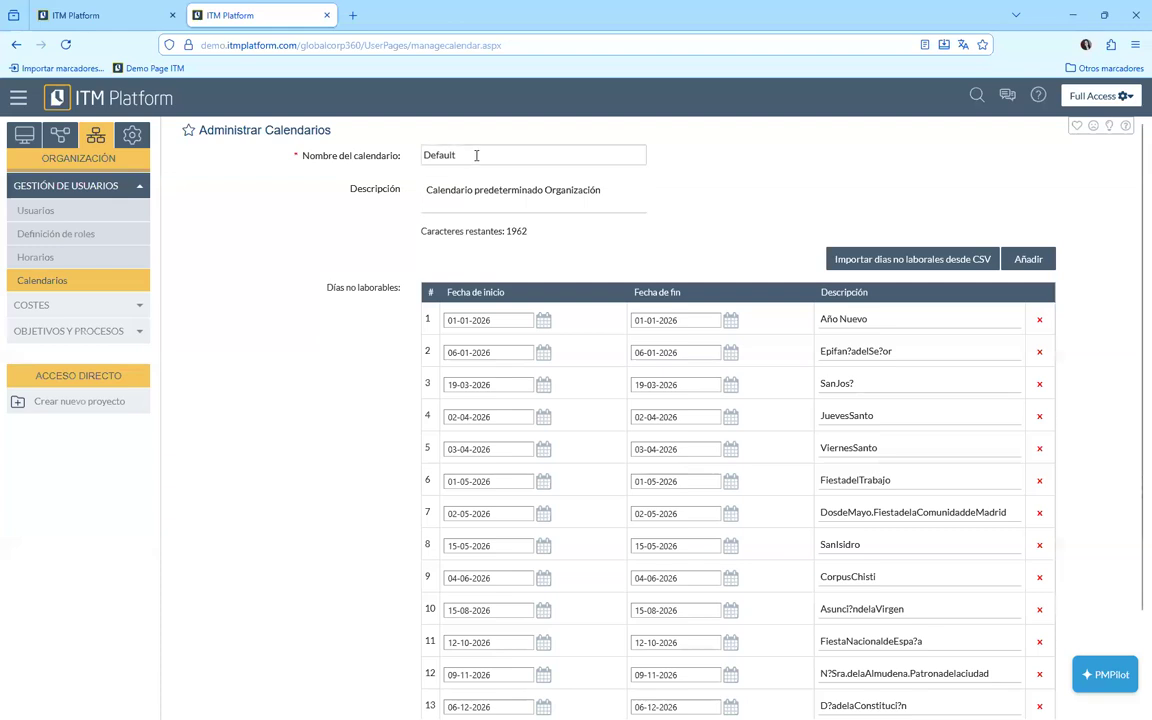
pyautogui.scroll(-1, 707, 249)
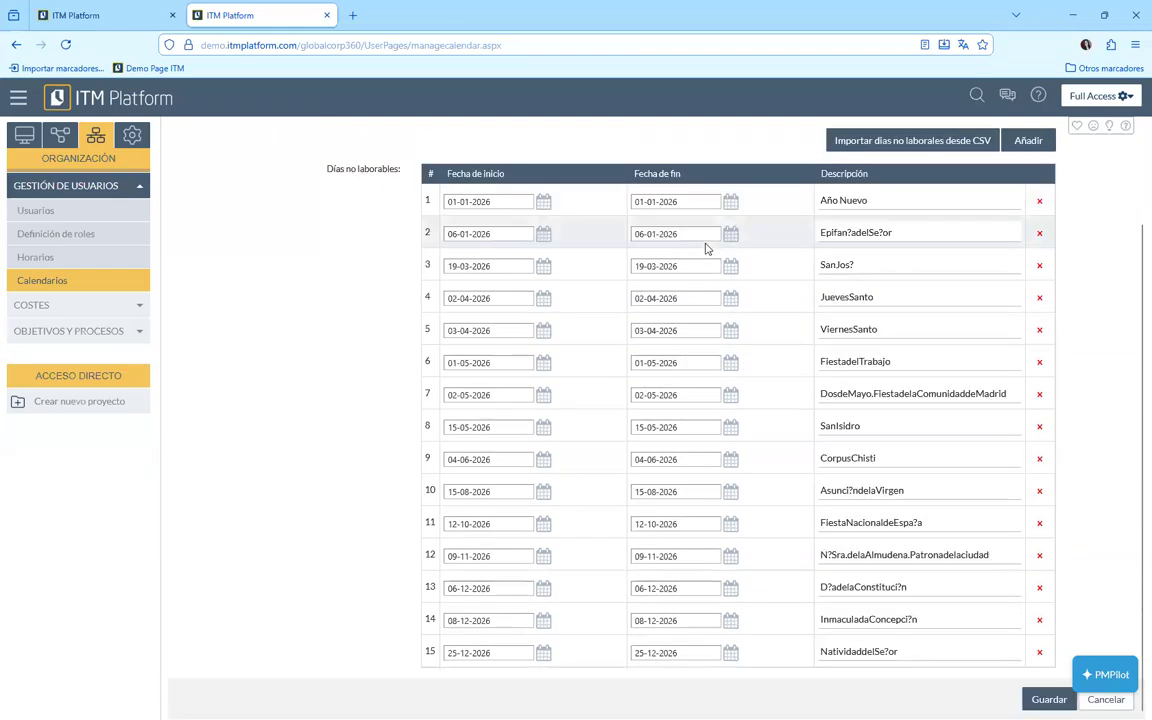
pyautogui.scroll(1, 532, 319)
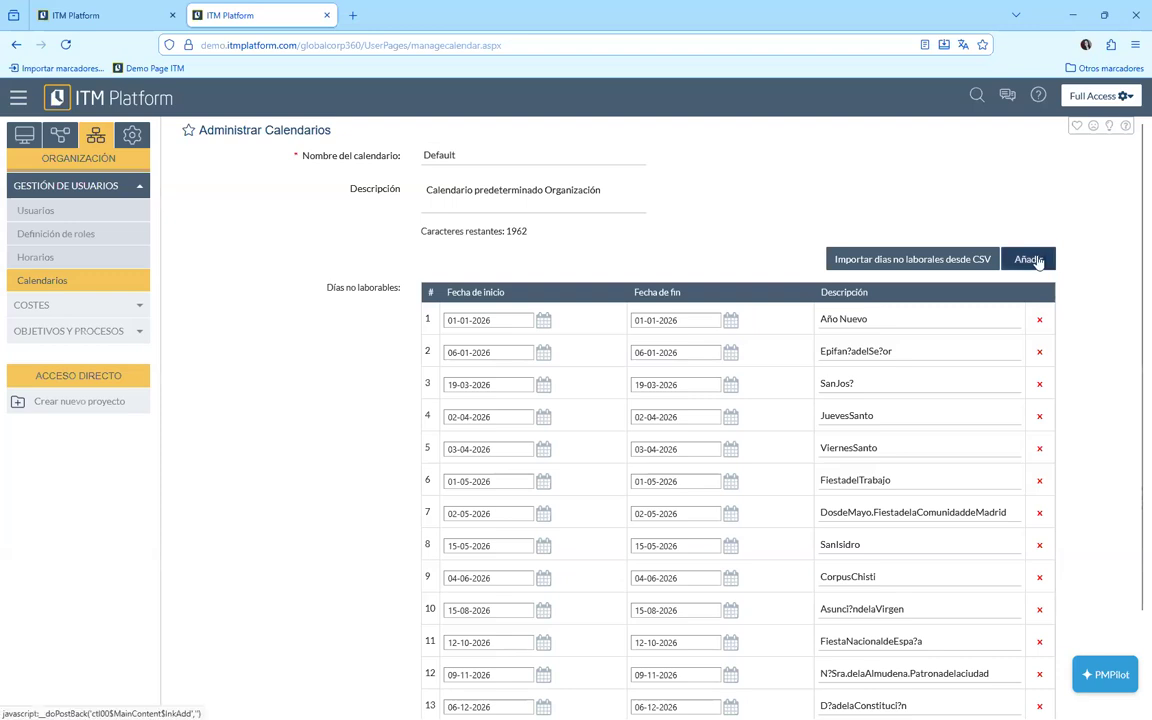
pyautogui.scroll(-2, 632, 420)
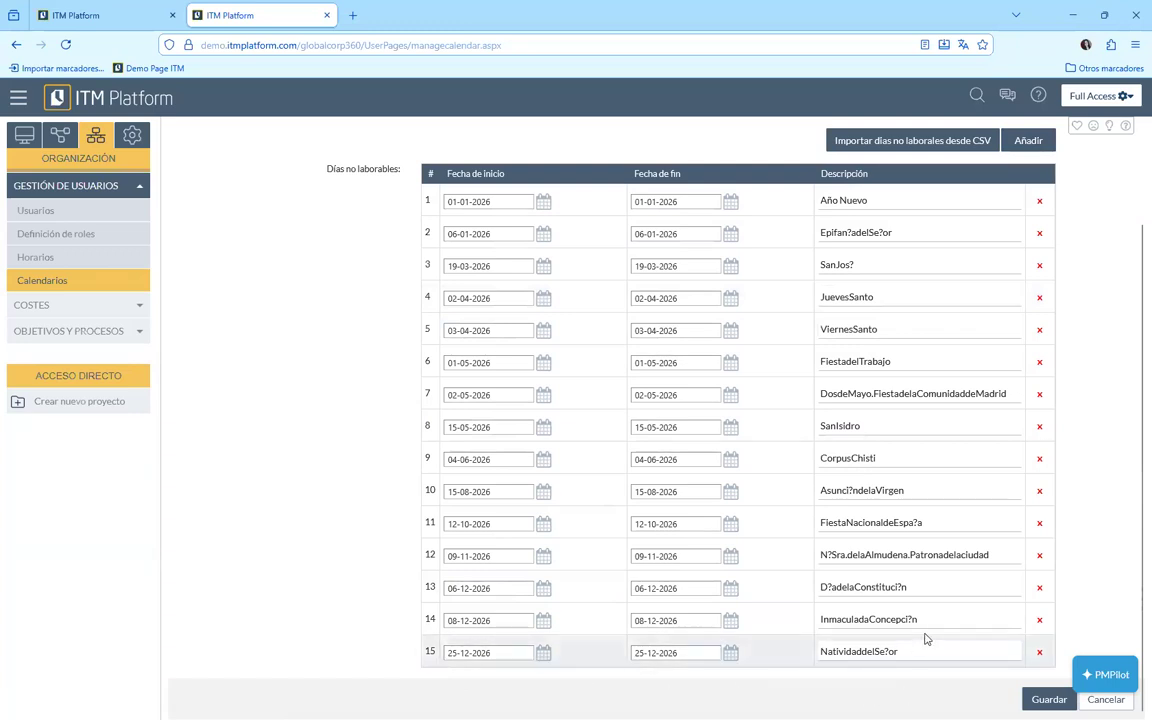
pyautogui.scroll(2, 928, 620)
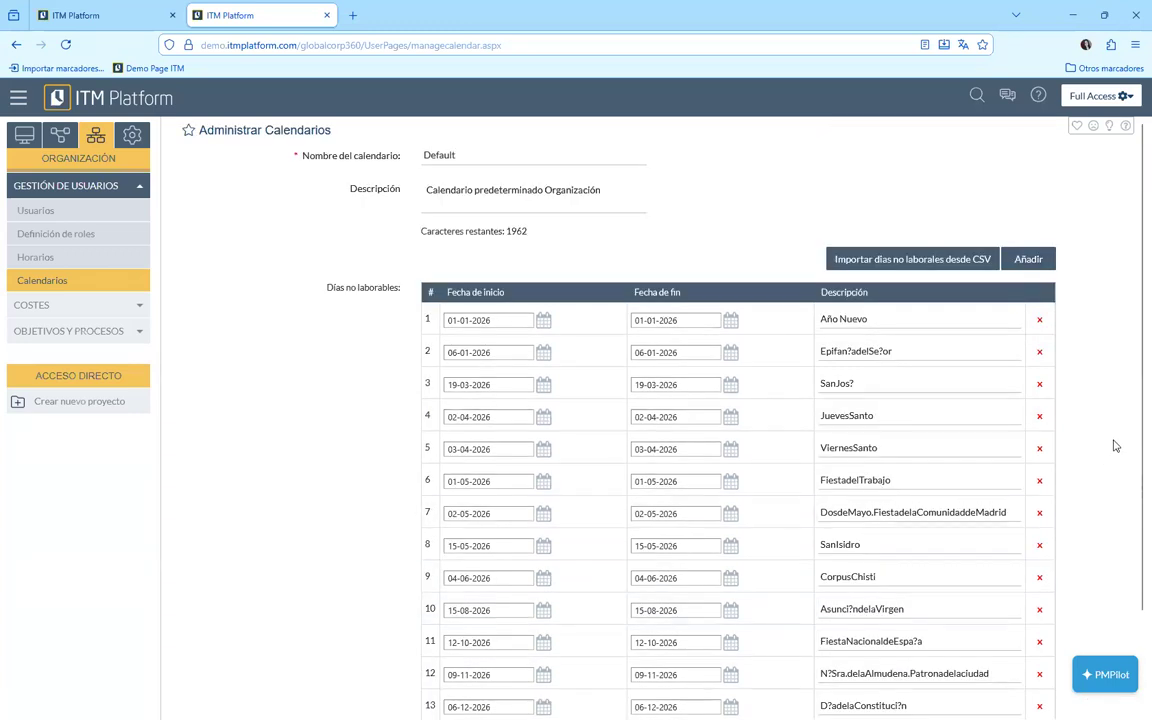
# Start importing non-working days from CSV, then download and open the sample file HolidayCSVSamples_es.csv
pyautogui.click(901, 262)
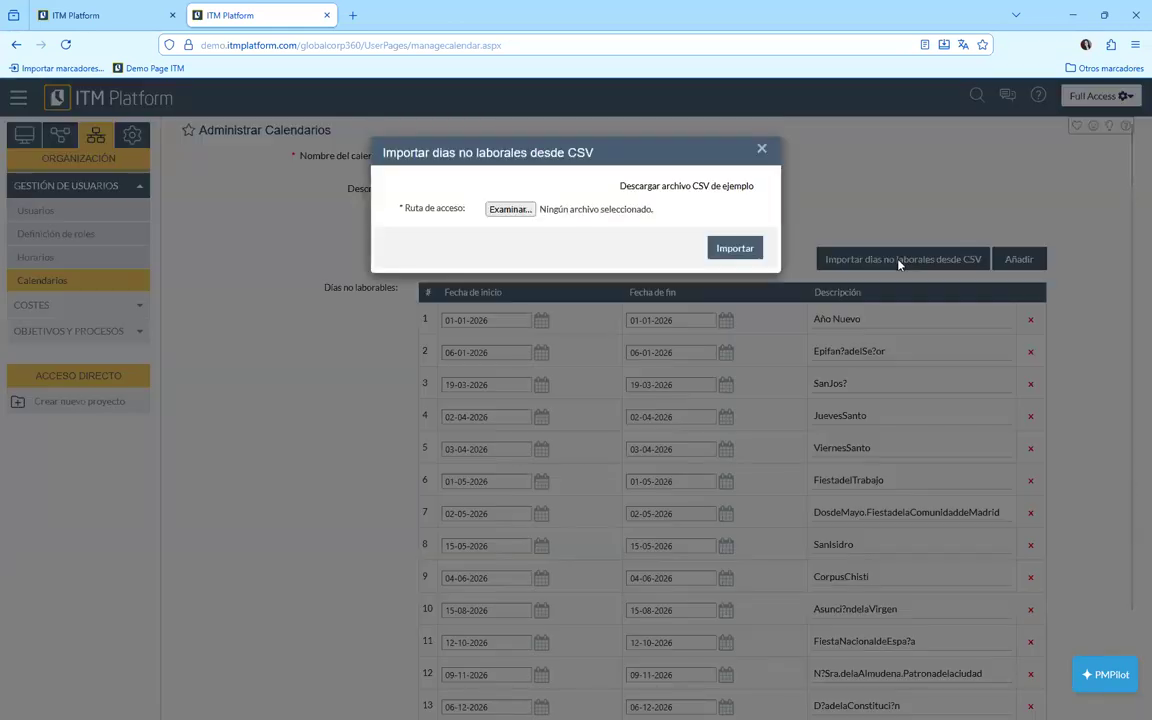
pyautogui.click(673, 192)
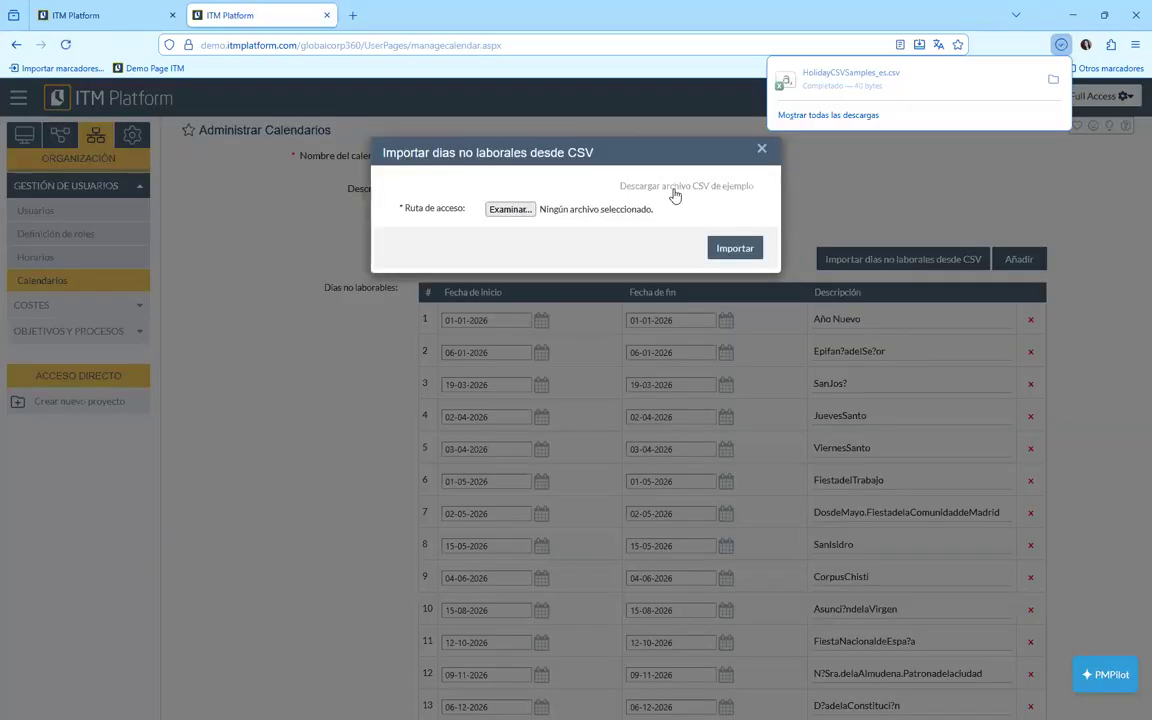
pyautogui.click(855, 91)
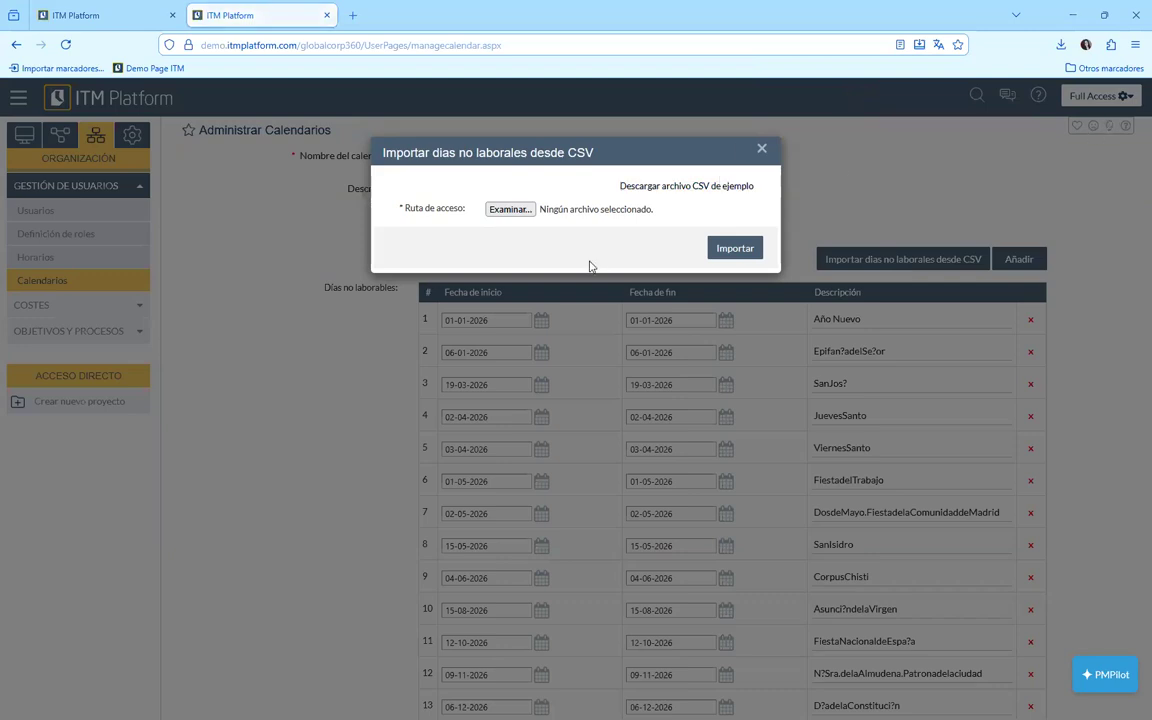
# Examine the sample file's Date and Description columns in Excel, widening them to read the date format, and close it without saving
pyautogui.moveTo(205, 114); pyautogui.dragTo(643, 306)
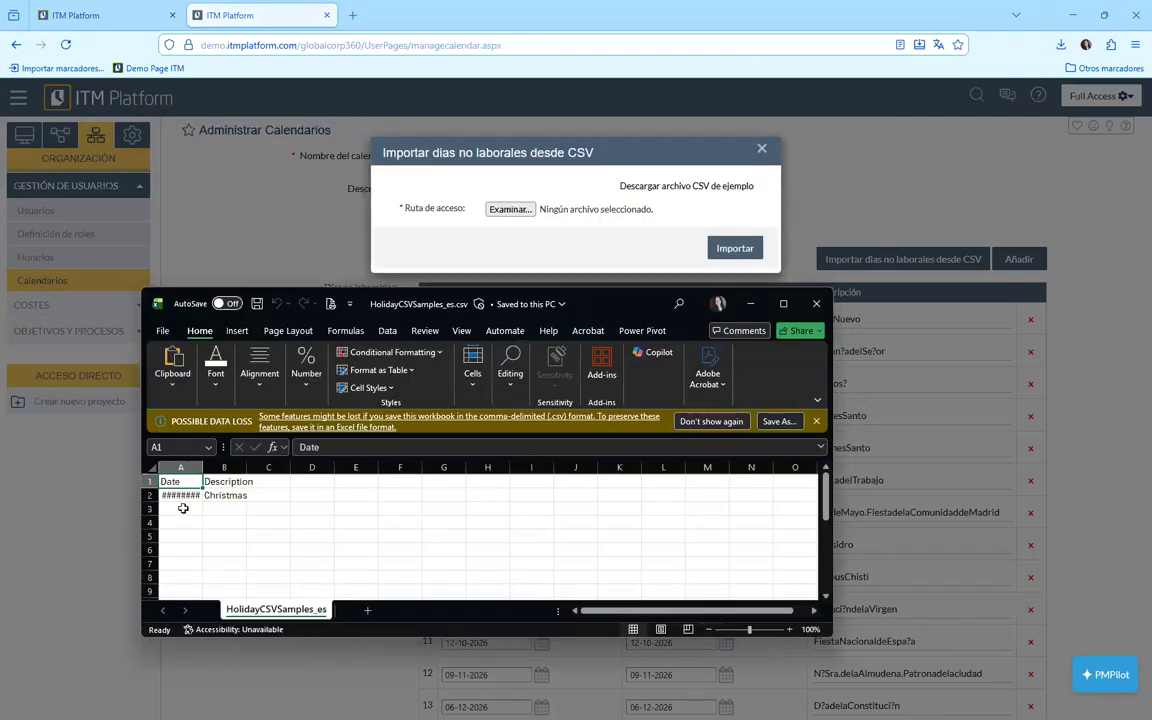
pyautogui.doubleClick(202, 468)
pyautogui.moveTo(252, 468); pyautogui.dragTo(265, 468)
pyautogui.click(183, 495)
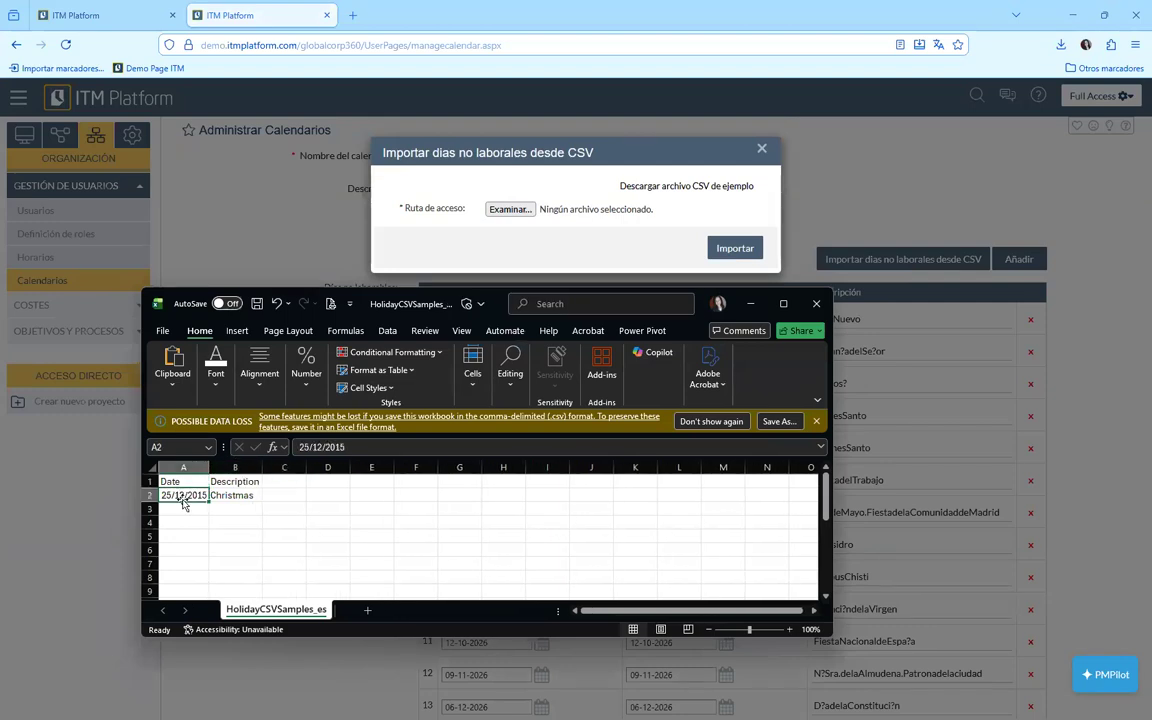
pyautogui.click(816, 303)
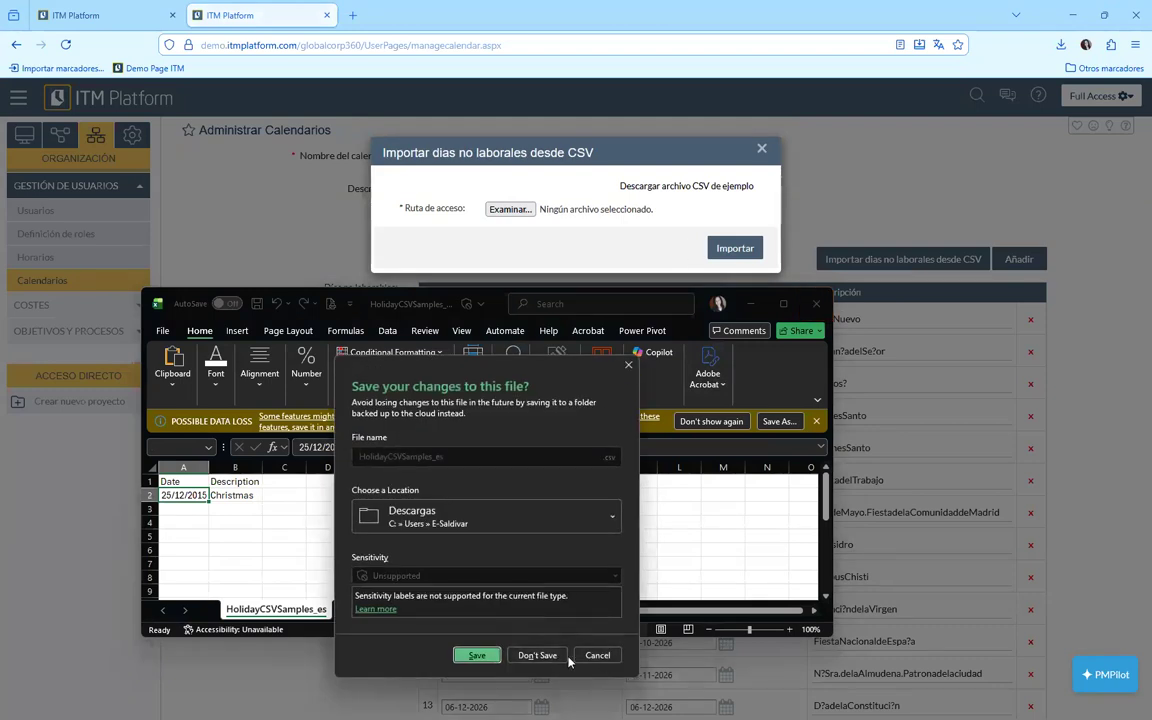
pyautogui.click(537, 655)
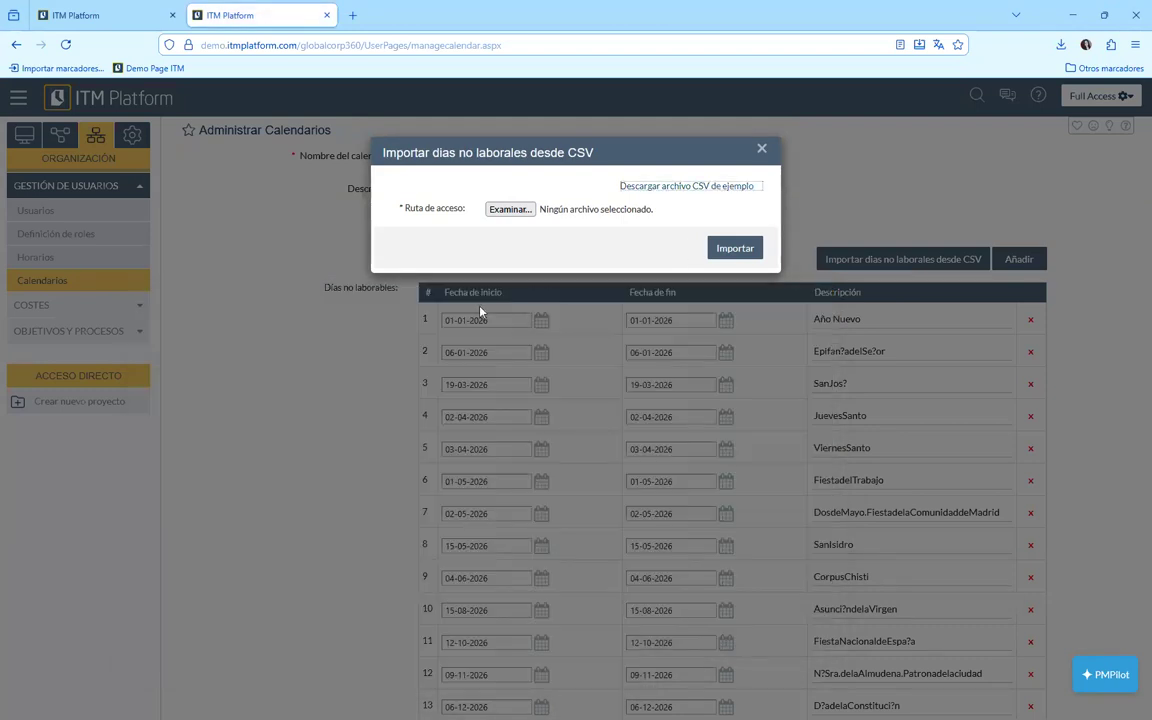
# Inspect the file selection for the non-working days import, close the import without a file, and look over the calendar again
pyautogui.click(509, 211)
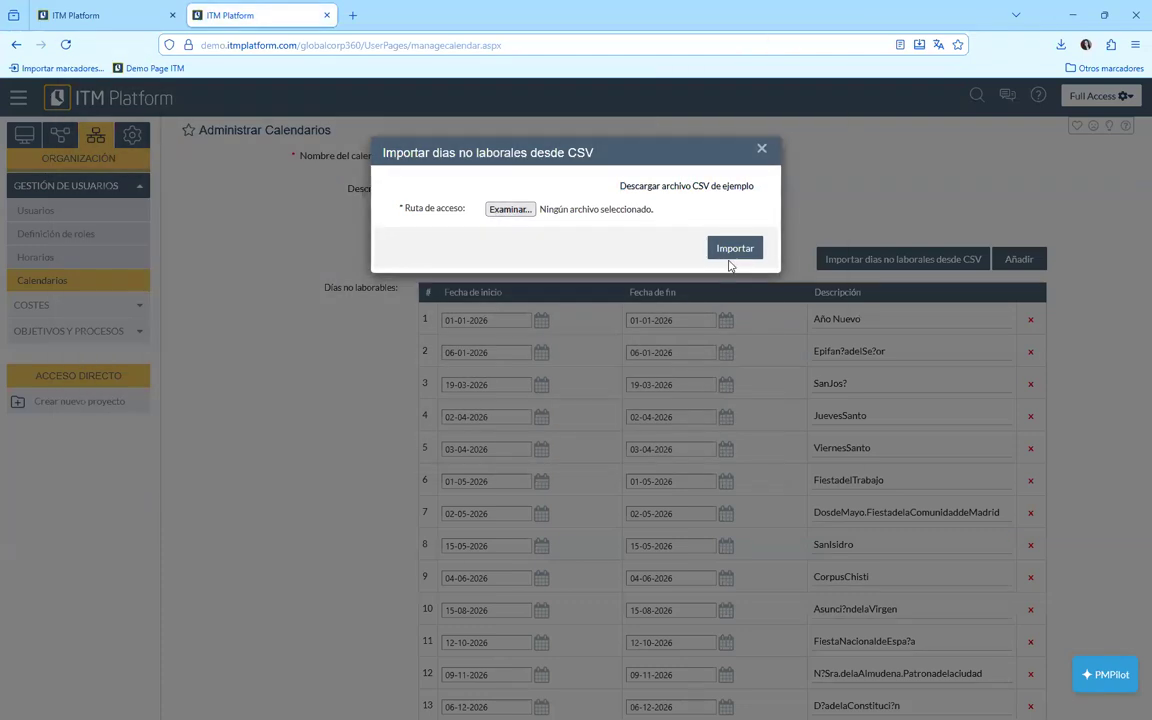
pyautogui.click(763, 151)
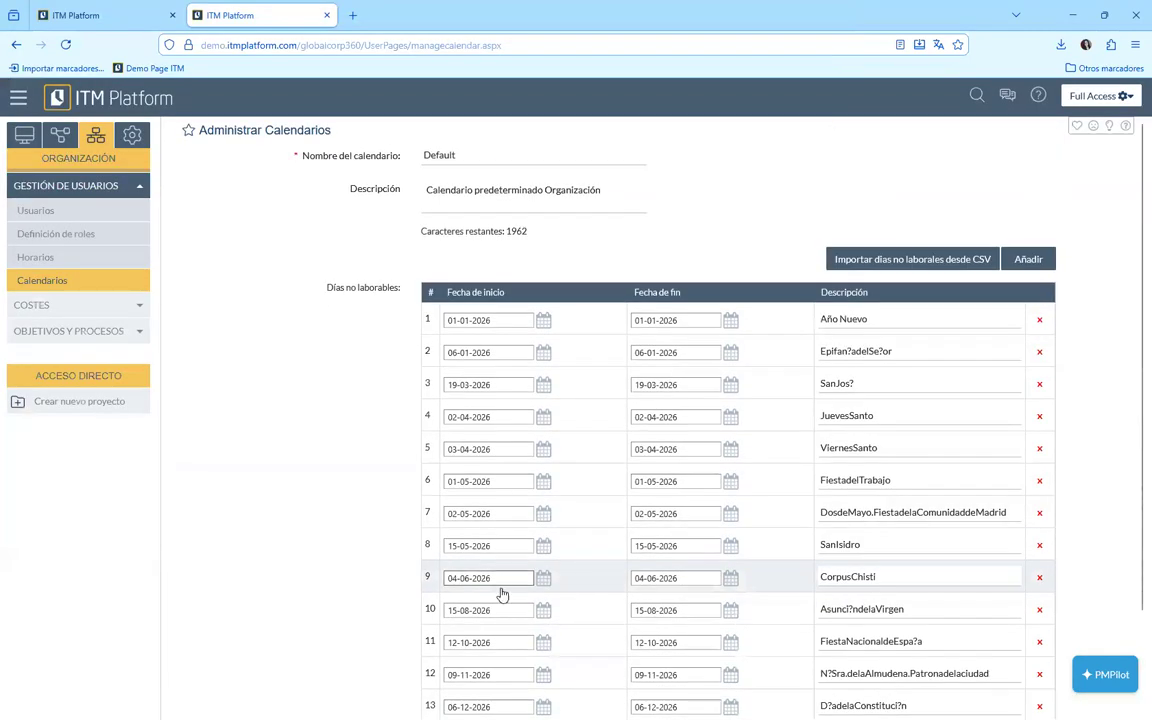
pyautogui.scroll(-2, 501, 594)
pyautogui.scroll(2, 500, 530)
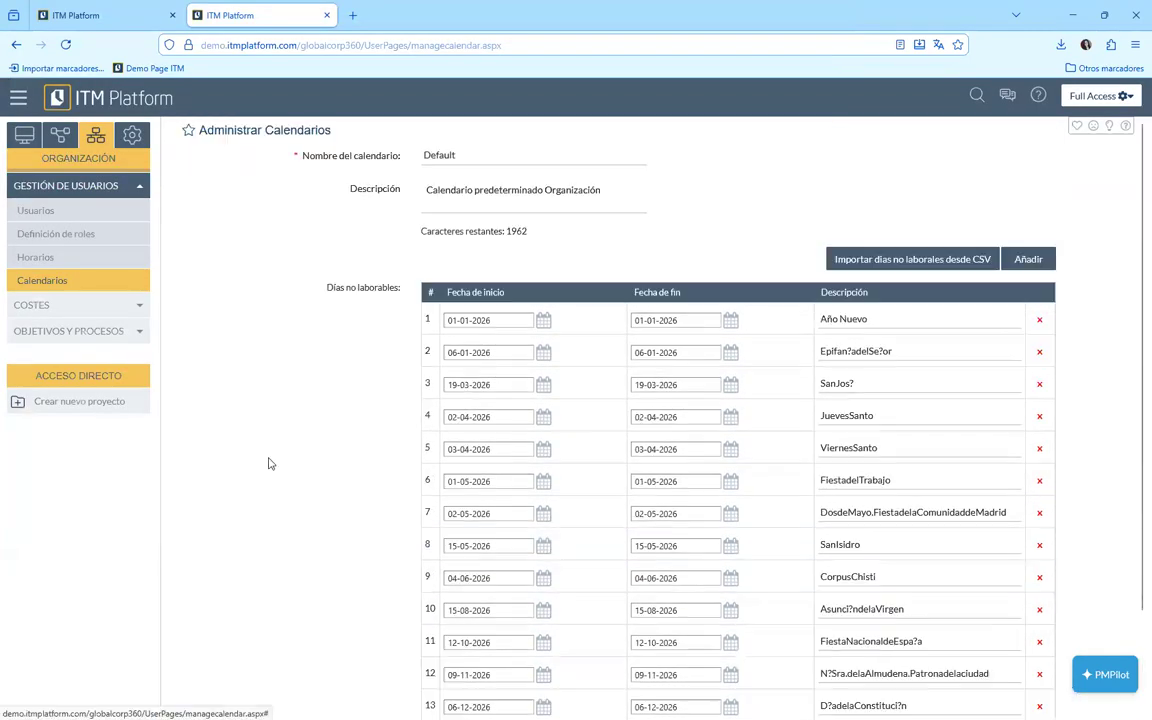
# Try a new working schedule with 6:00 hours for Lunes, Miércoles and Viernes, and discard it unsaved
pyautogui.click(71, 263)
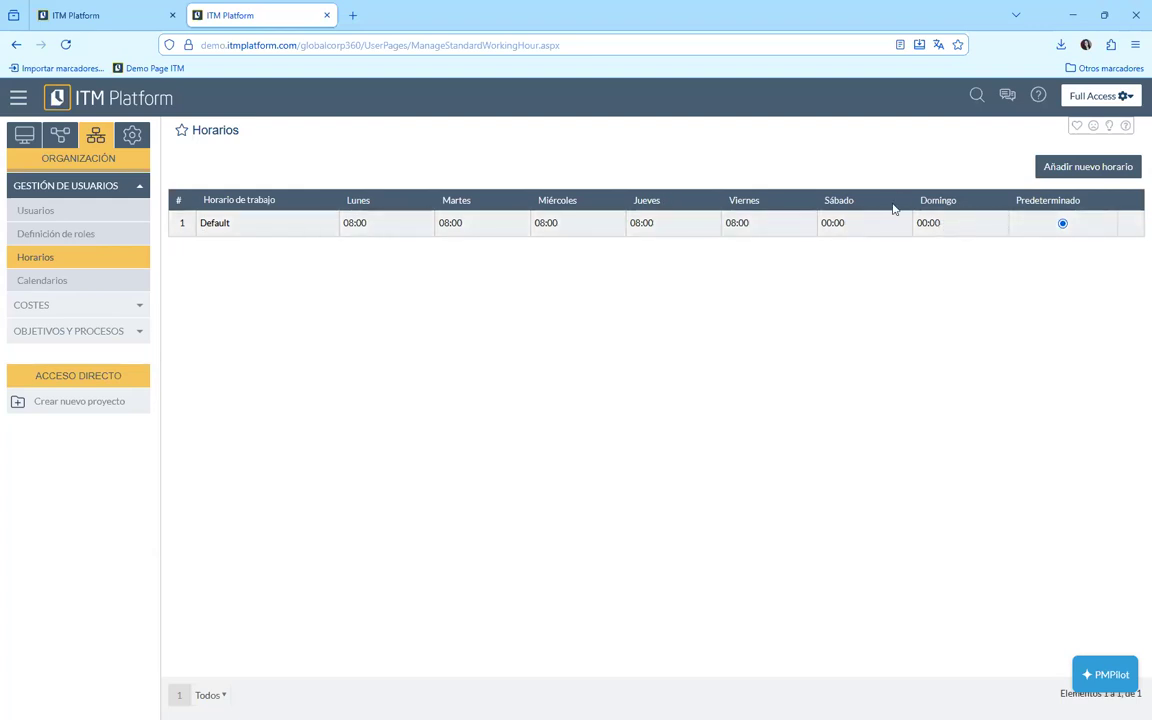
pyautogui.click(1059, 175)
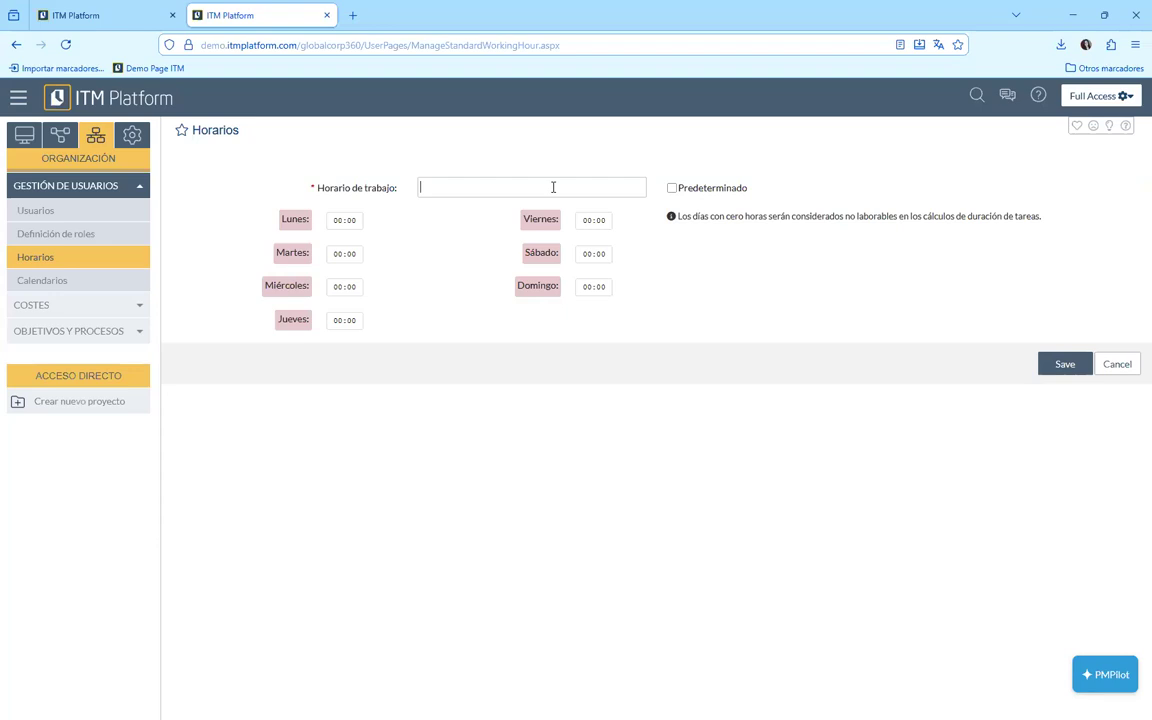
pyautogui.click(359, 220)
pyautogui.write('6')
pyautogui.click(352, 289)
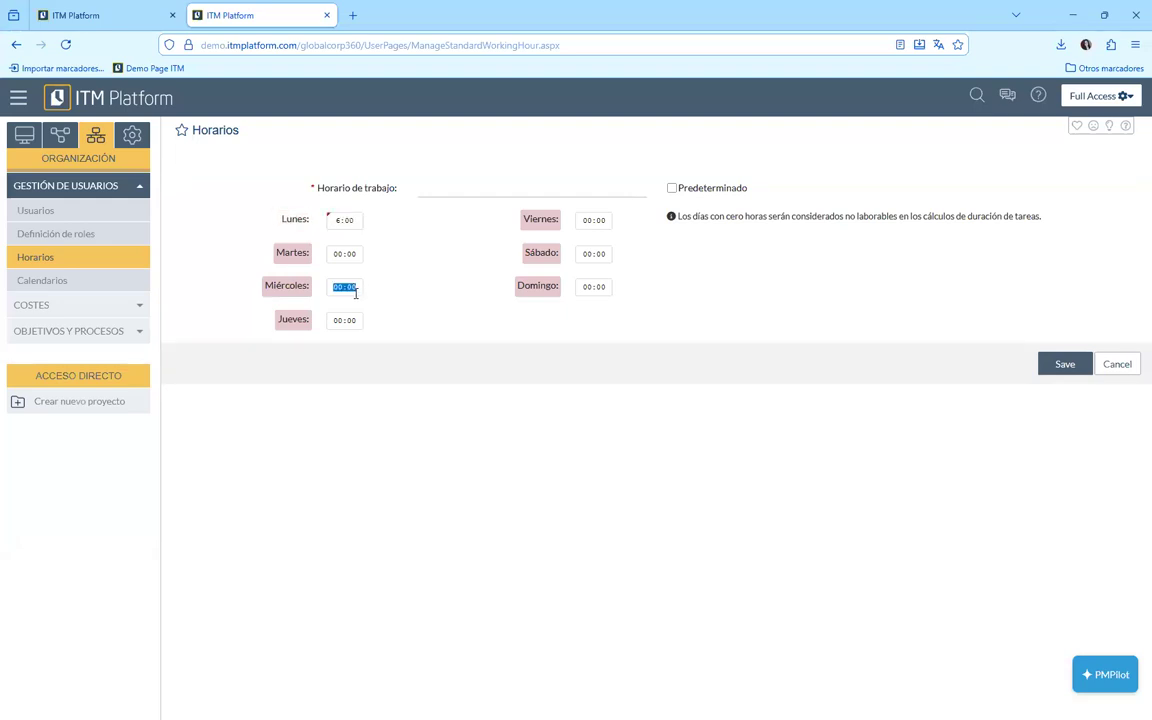
pyautogui.write('6')
pyautogui.click(596, 221)
pyautogui.write('6')
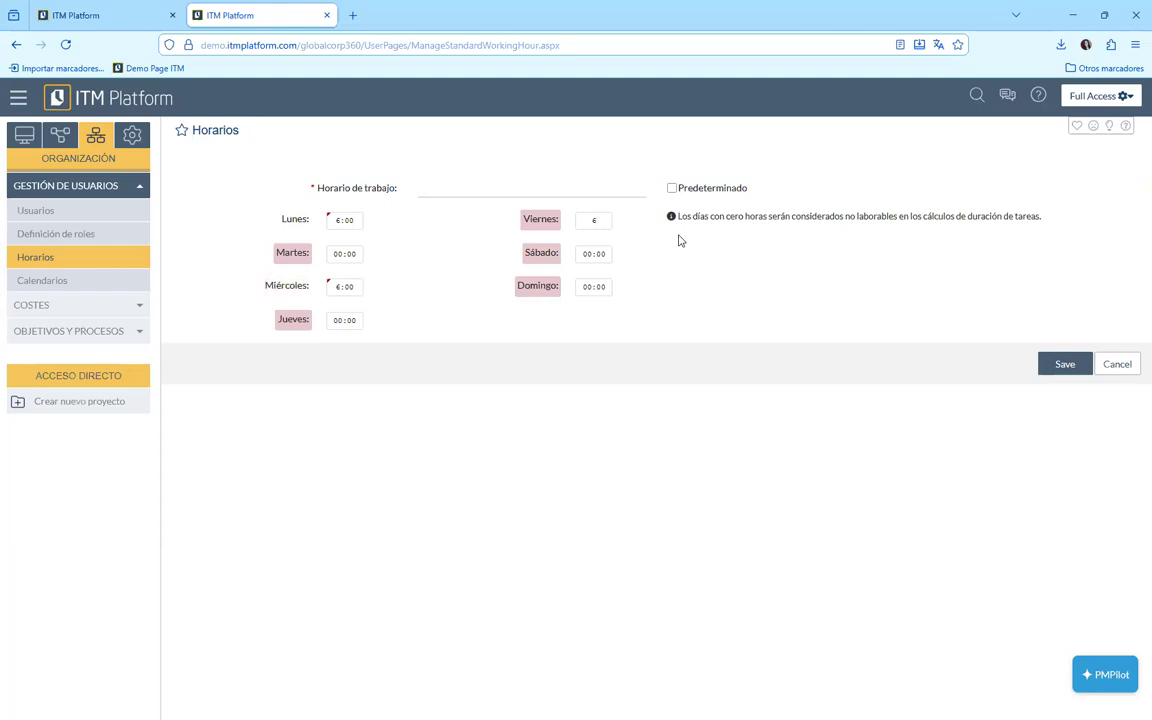
pyautogui.click(729, 279)
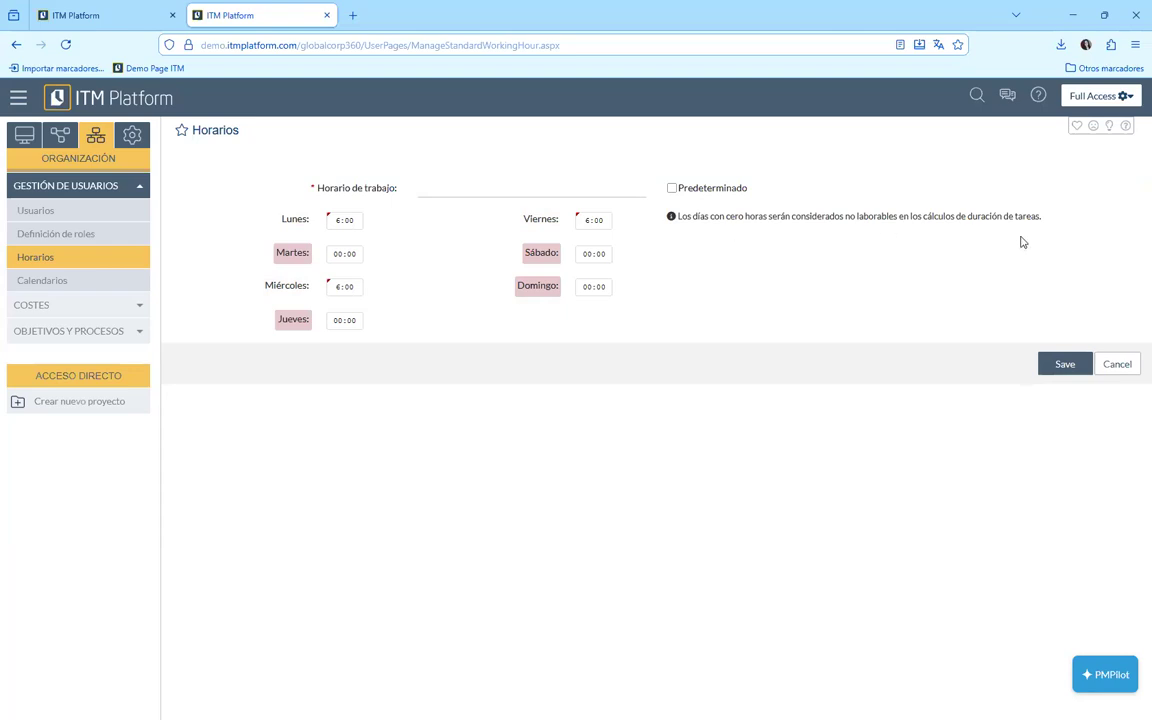
pyautogui.click(1119, 367)
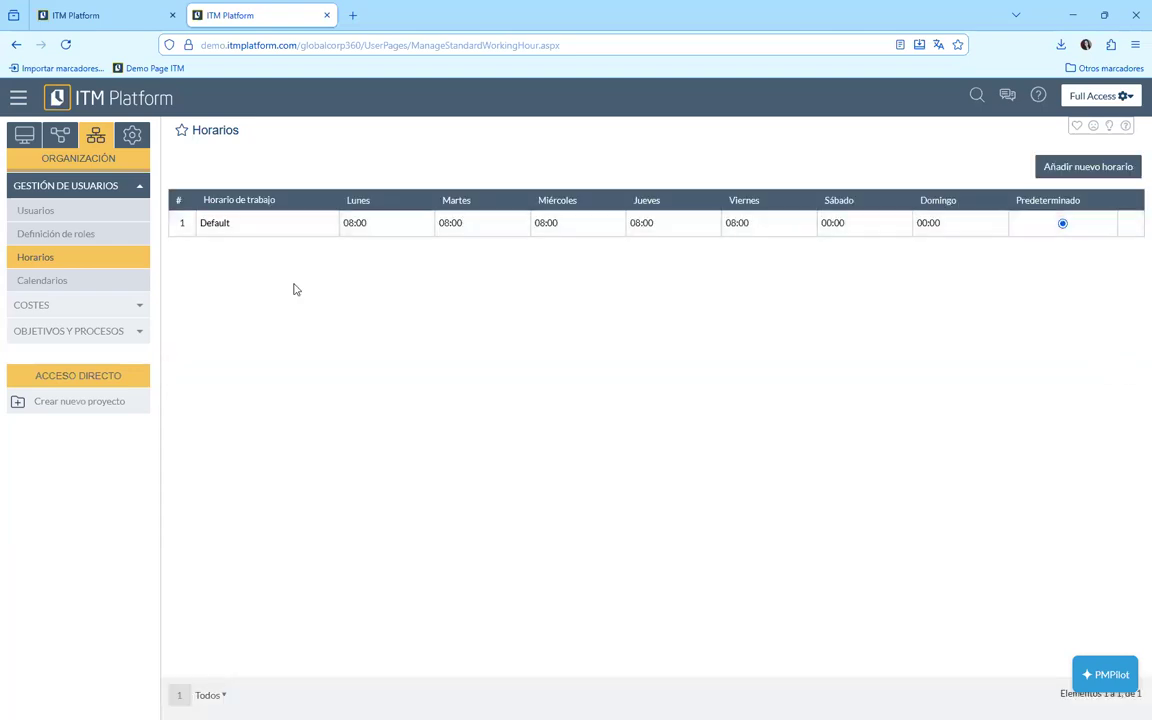
# Review the role definitions, examining the Project and Service Manager role's menu permissions and its manager permissions without changing them
pyautogui.click(88, 234)
pyautogui.click(526, 436)
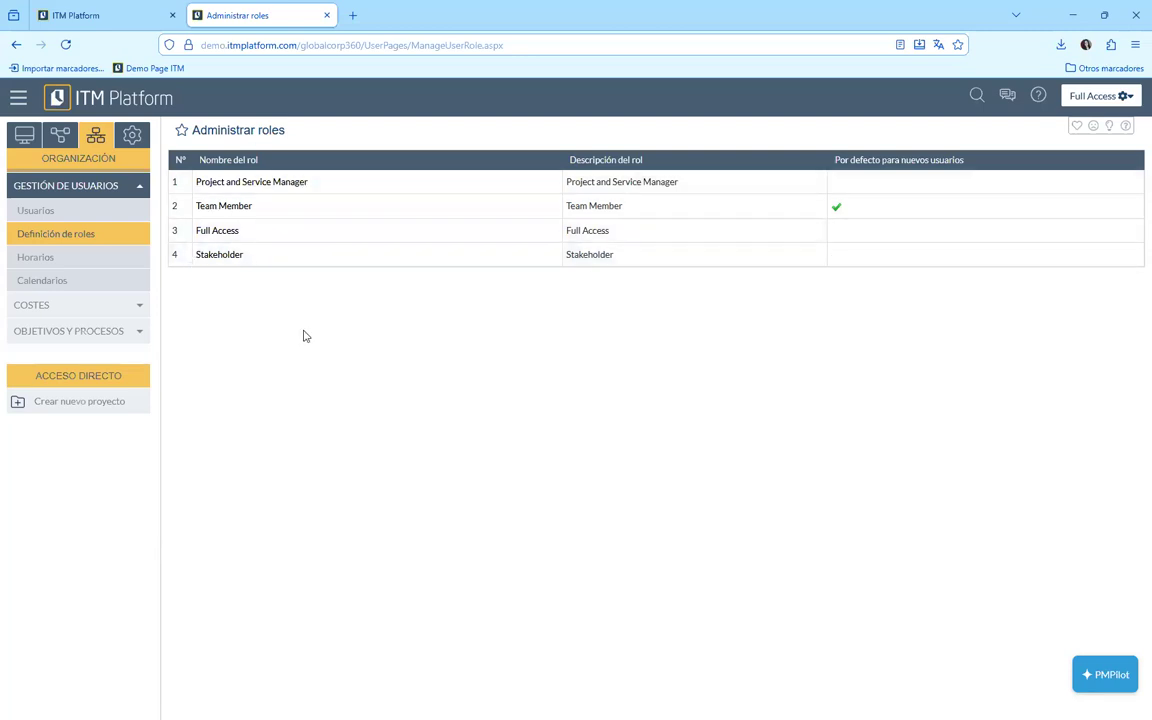
pyautogui.click(240, 188)
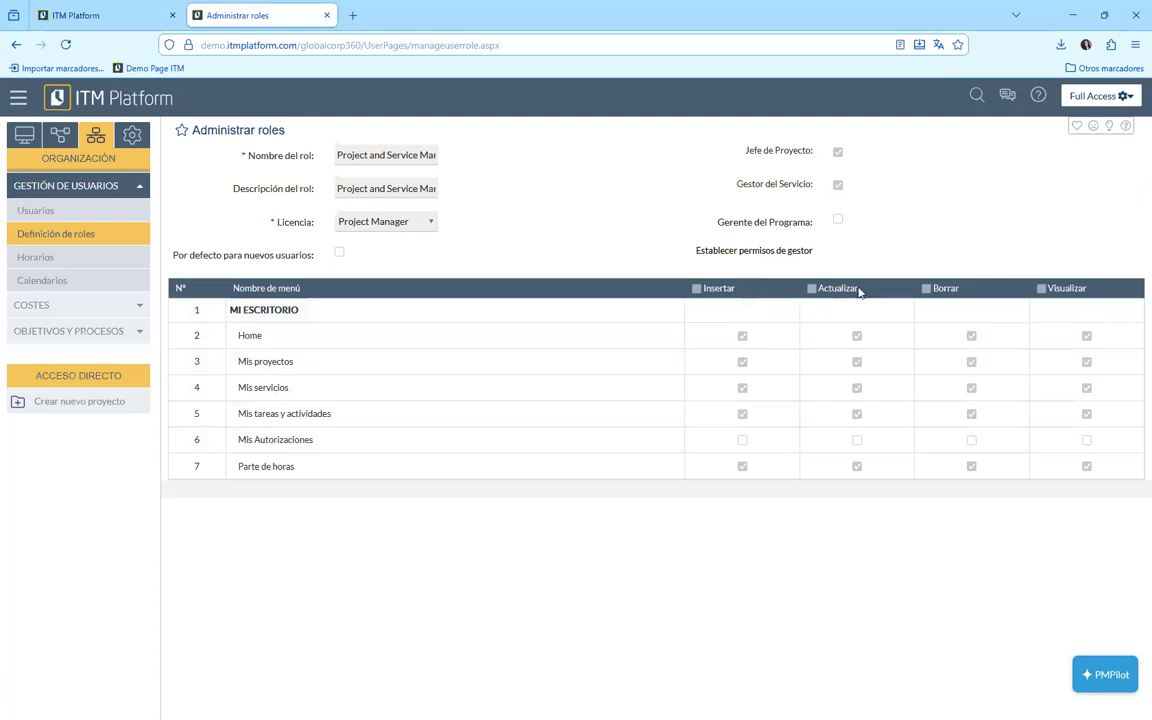
pyautogui.click(757, 257)
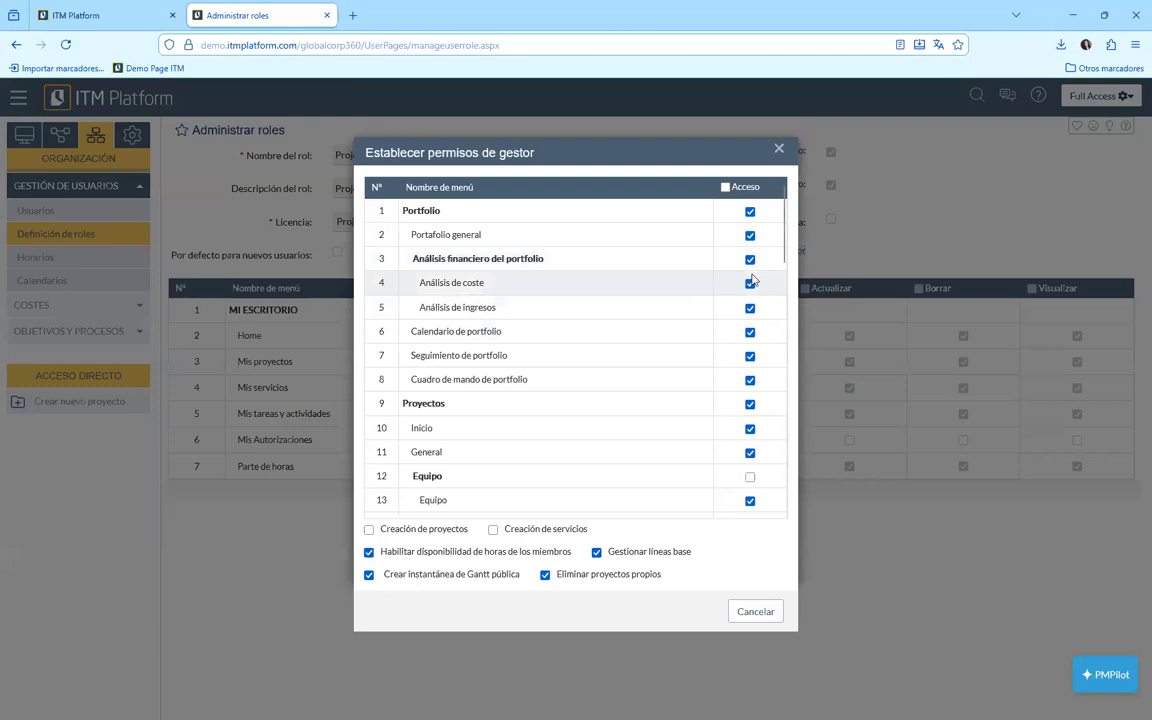
pyautogui.scroll(-1, 752, 287)
pyautogui.scroll(-1, 750, 289)
pyautogui.scroll(2, 750, 289)
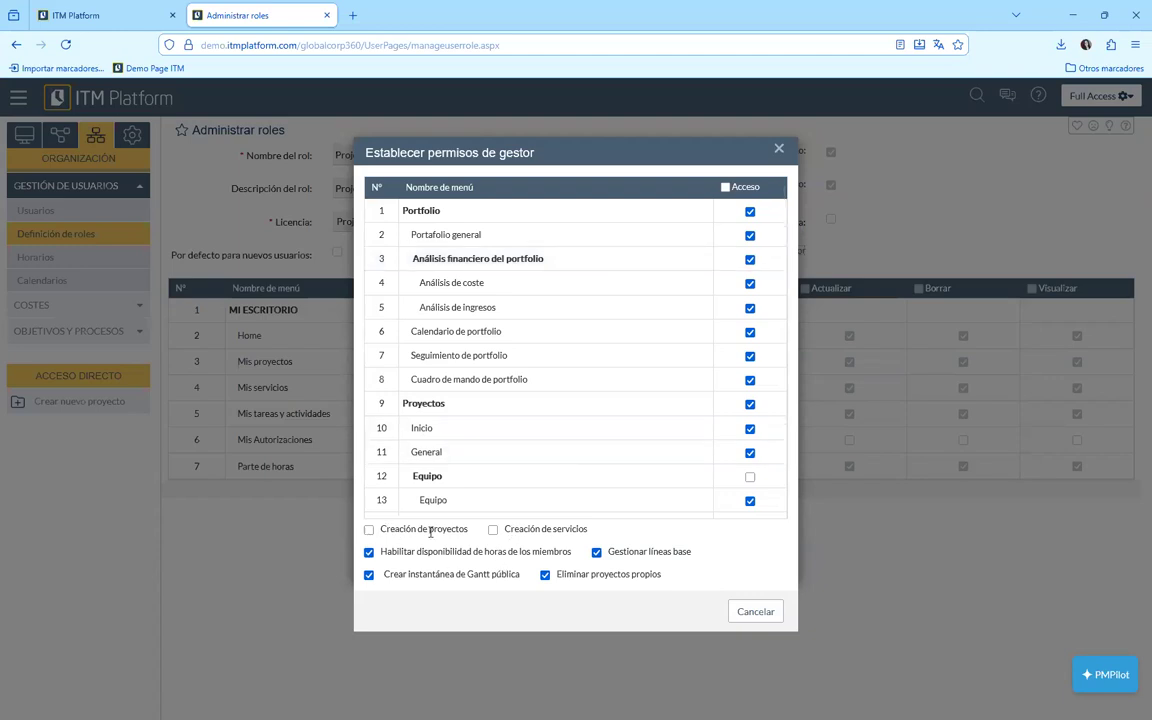
pyautogui.click(773, 616)
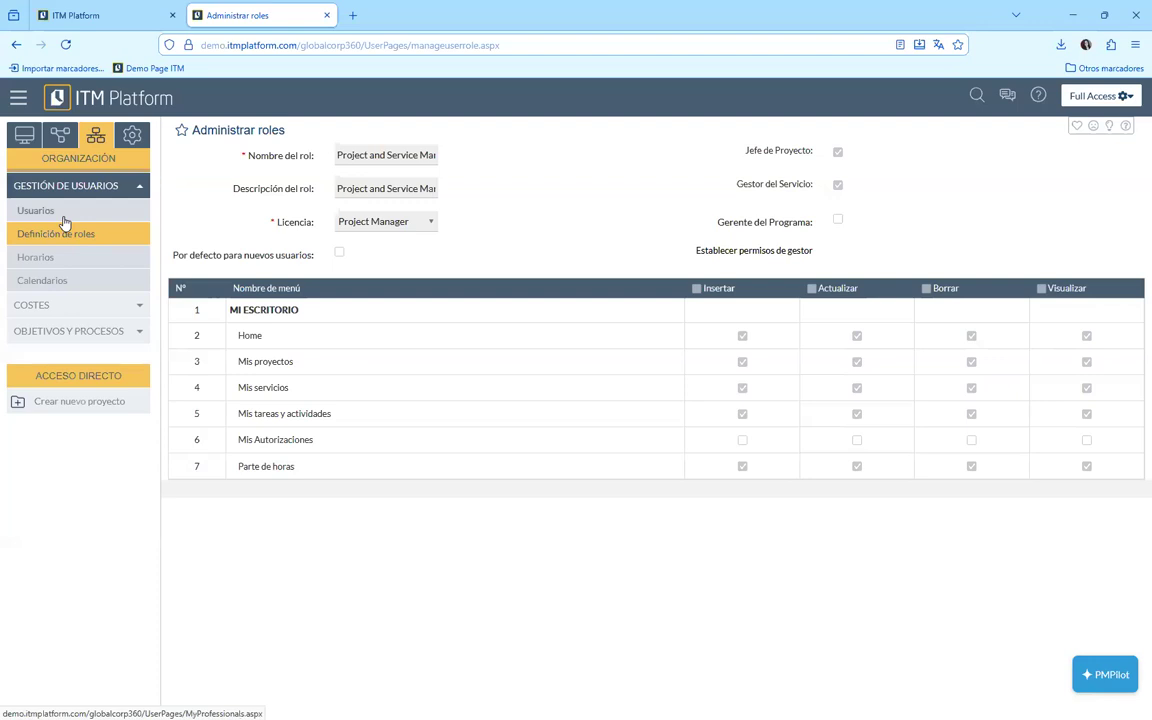
# Open the ITM Platform support user's record from the user list and review its personal information, no-login option and role assignment
pyautogui.click(92, 217)
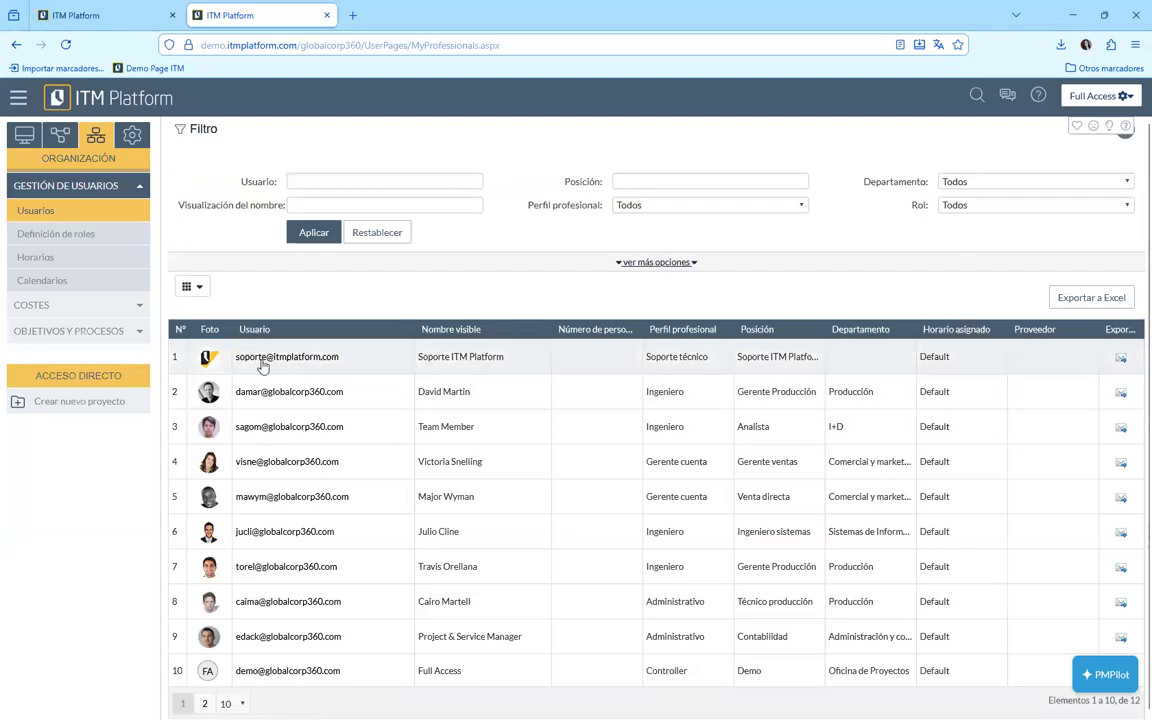
pyautogui.click(315, 360)
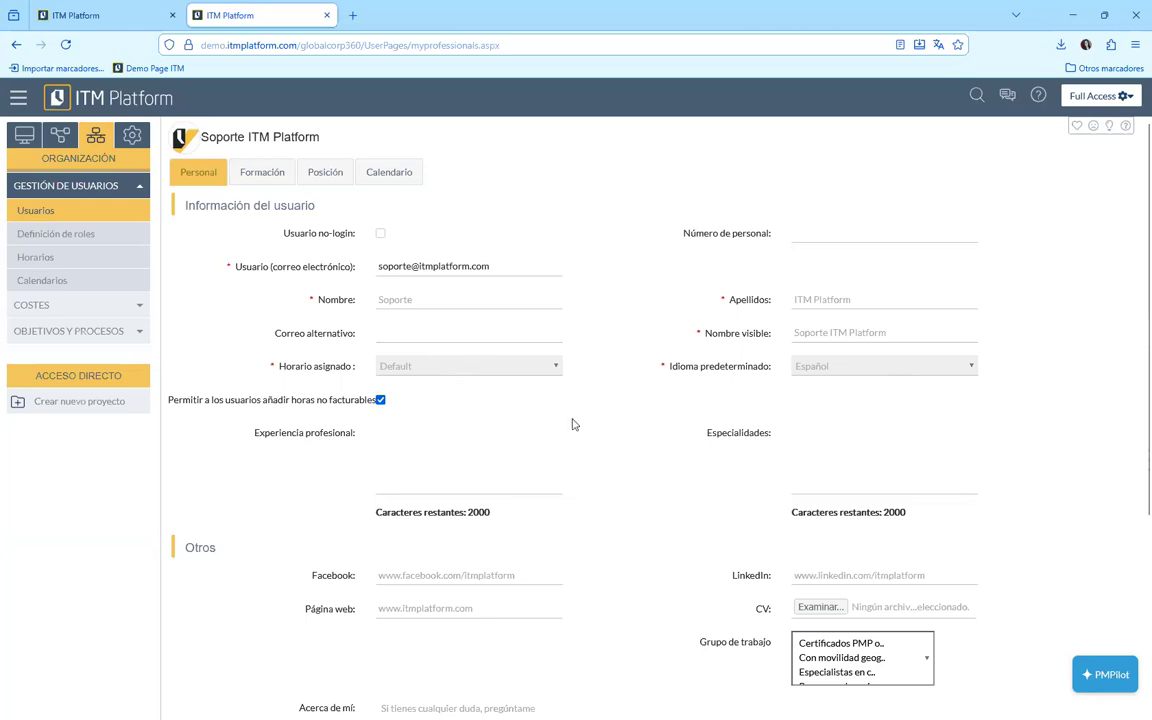
pyautogui.scroll(-3, 572, 424)
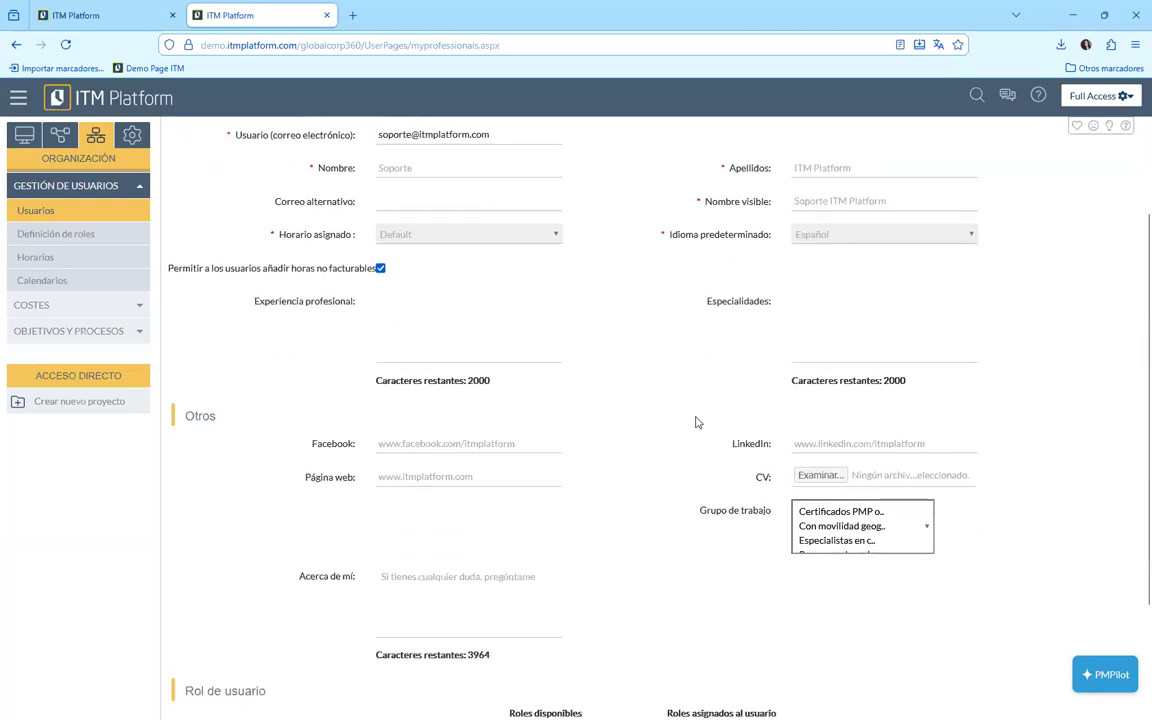
pyautogui.scroll(-3, 510, 490)
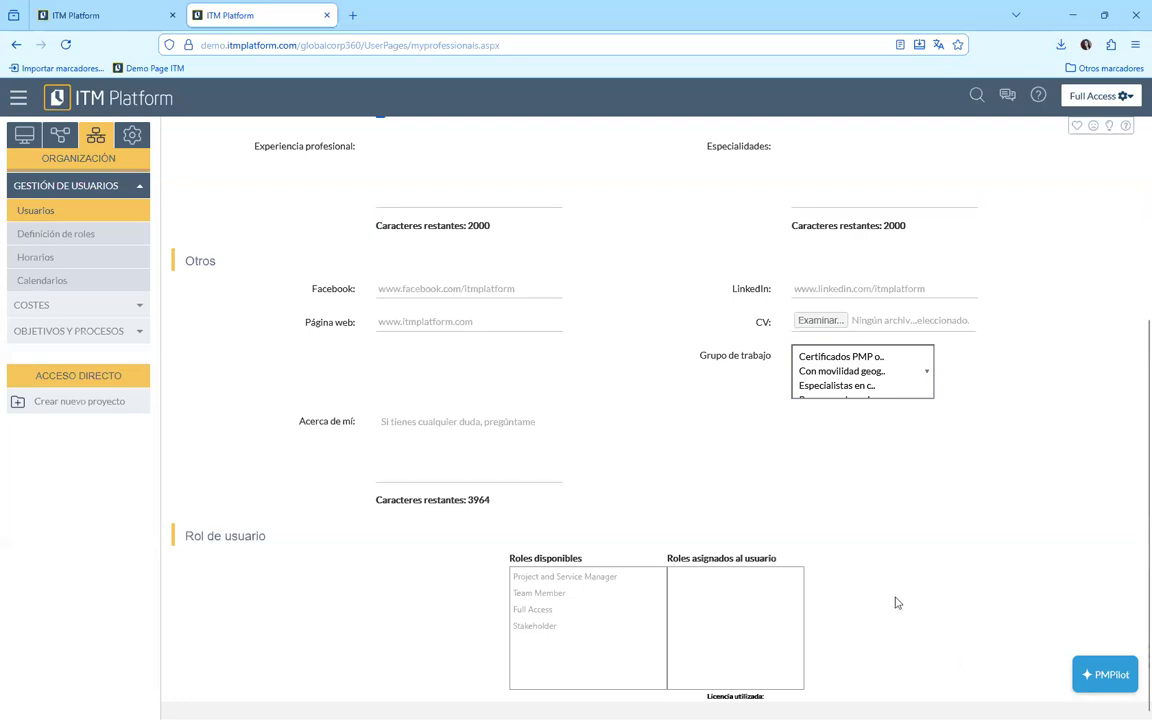
pyautogui.scroll(3, 818, 592)
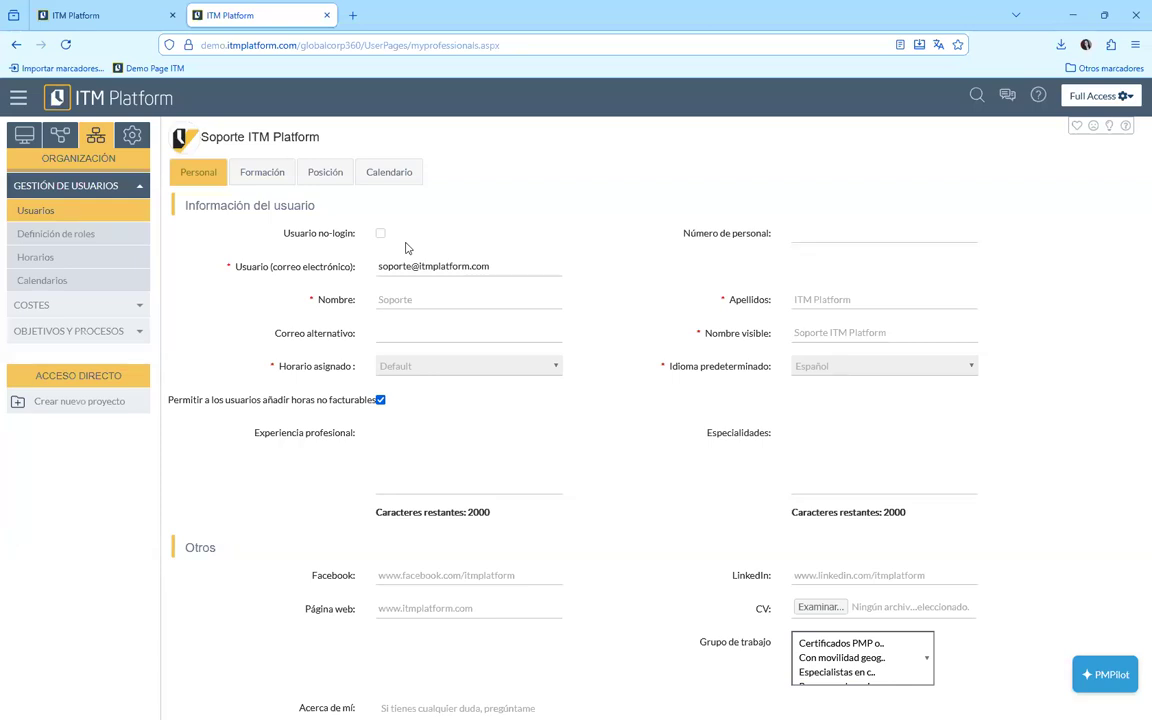
pyautogui.click(388, 266)
pyautogui.scroll(-3, 650, 480)
pyautogui.scroll(3, 600, 460)
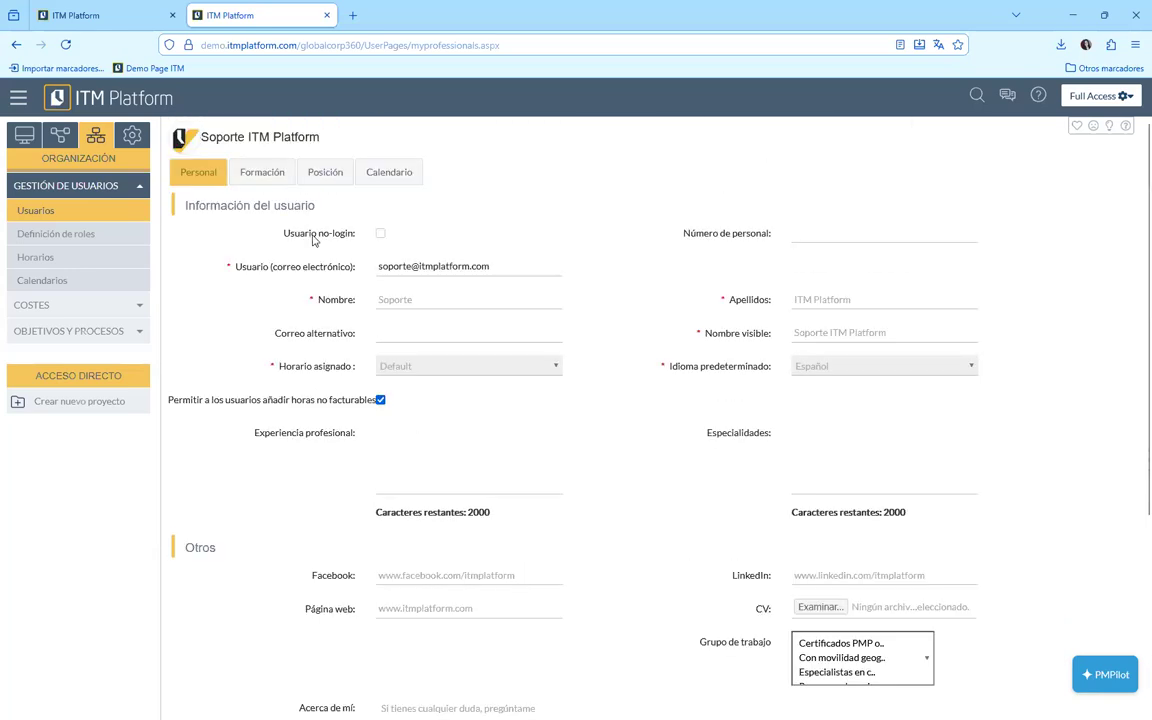
pyautogui.scroll(-1, 600, 539)
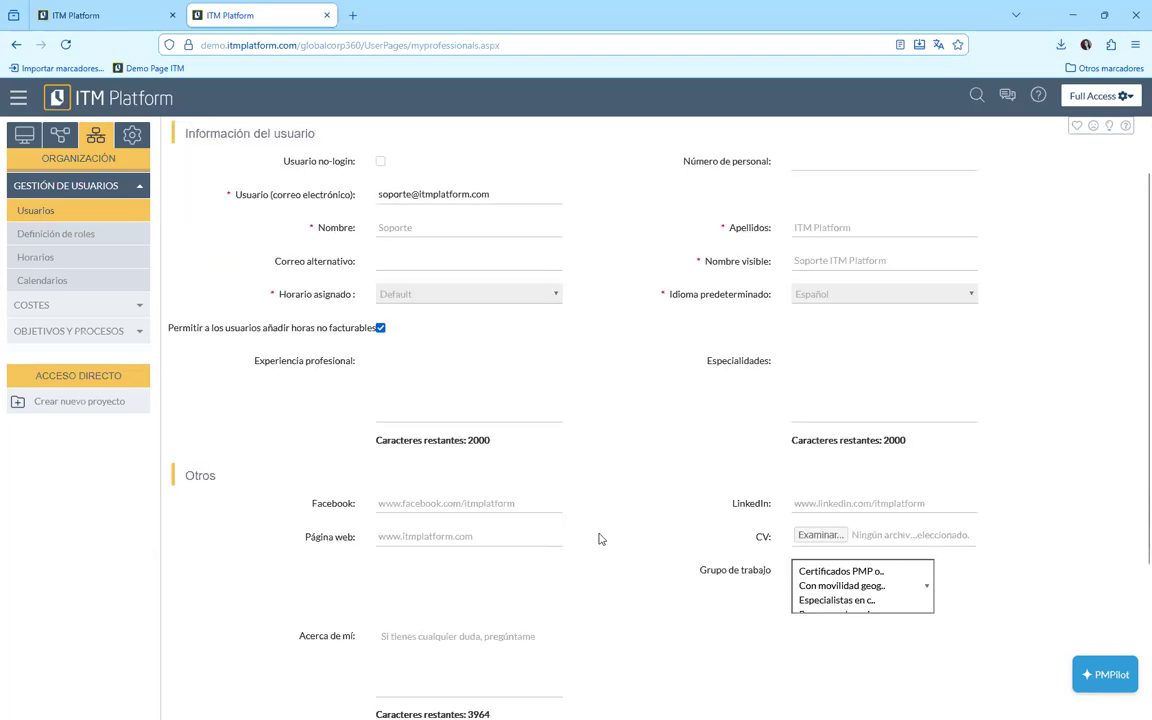
pyautogui.scroll(-3, 600, 539)
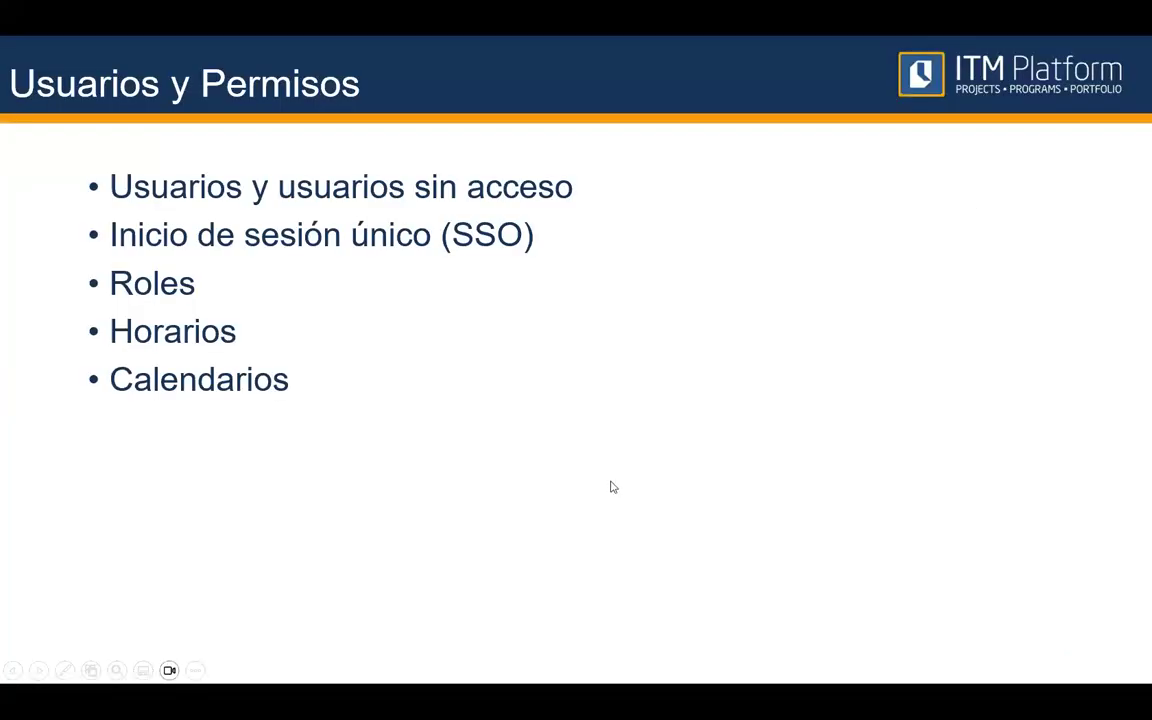
pyautogui.click(613, 486)
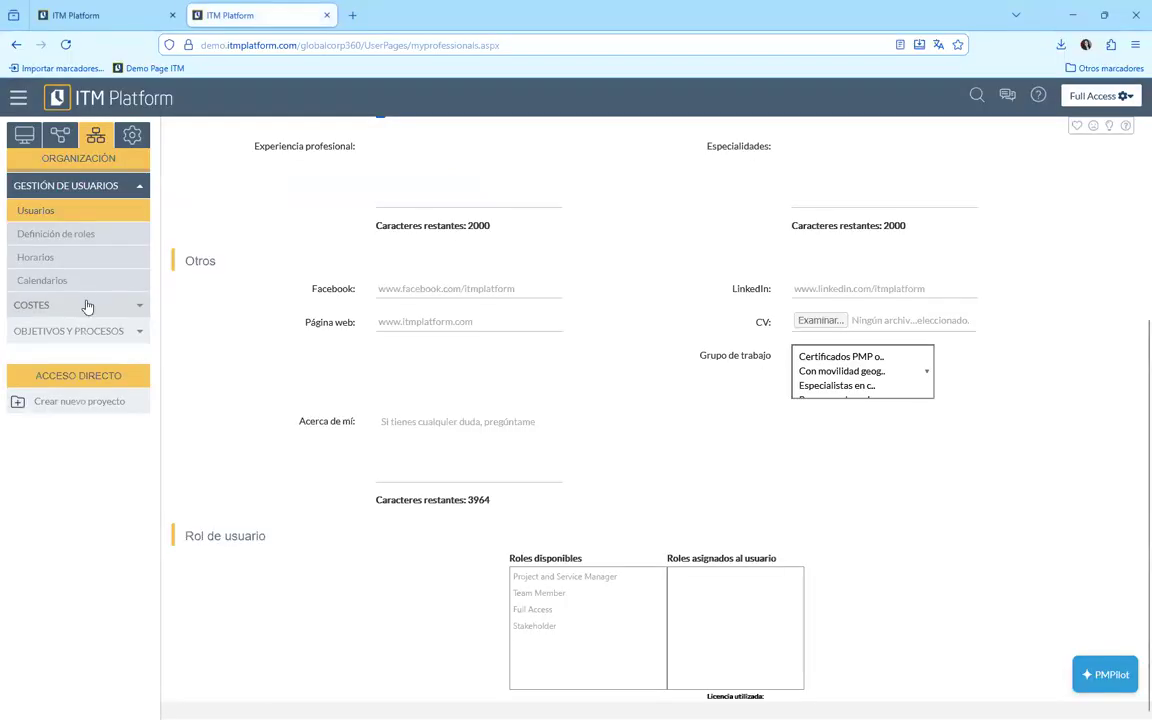
# Review the cost settings for profiles and rates: professional profiles, global standard cost, profile standard costs and provider rates
pyautogui.click(128, 184)
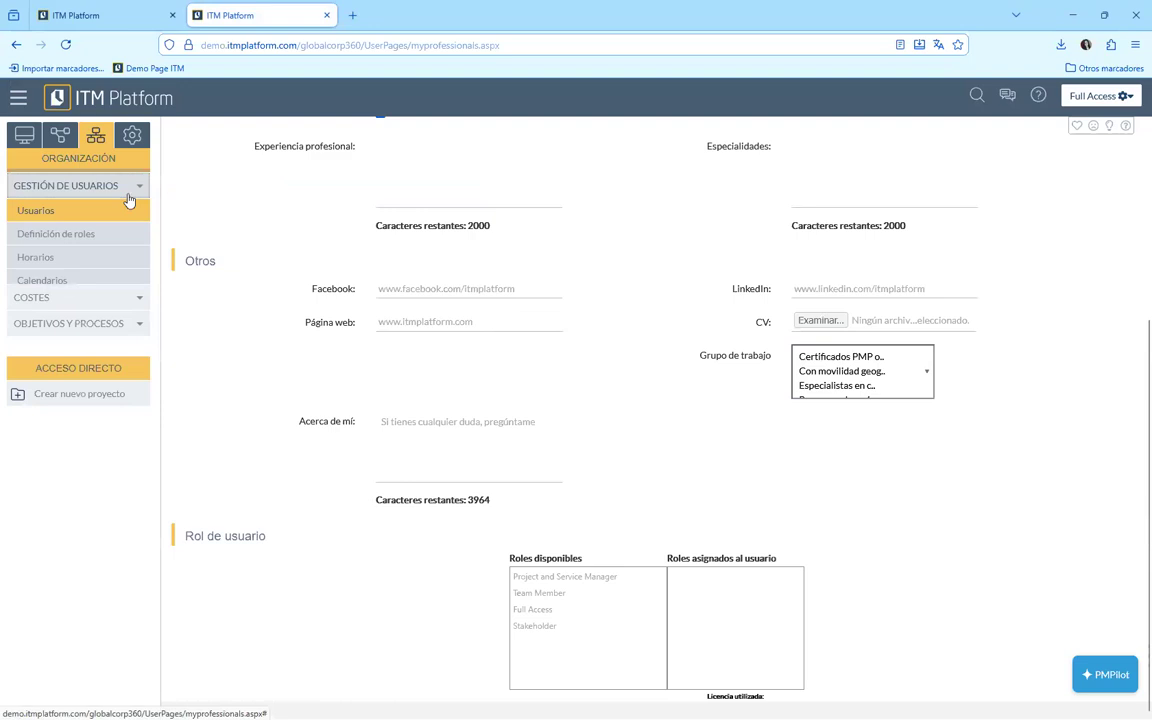
pyautogui.click(77, 212)
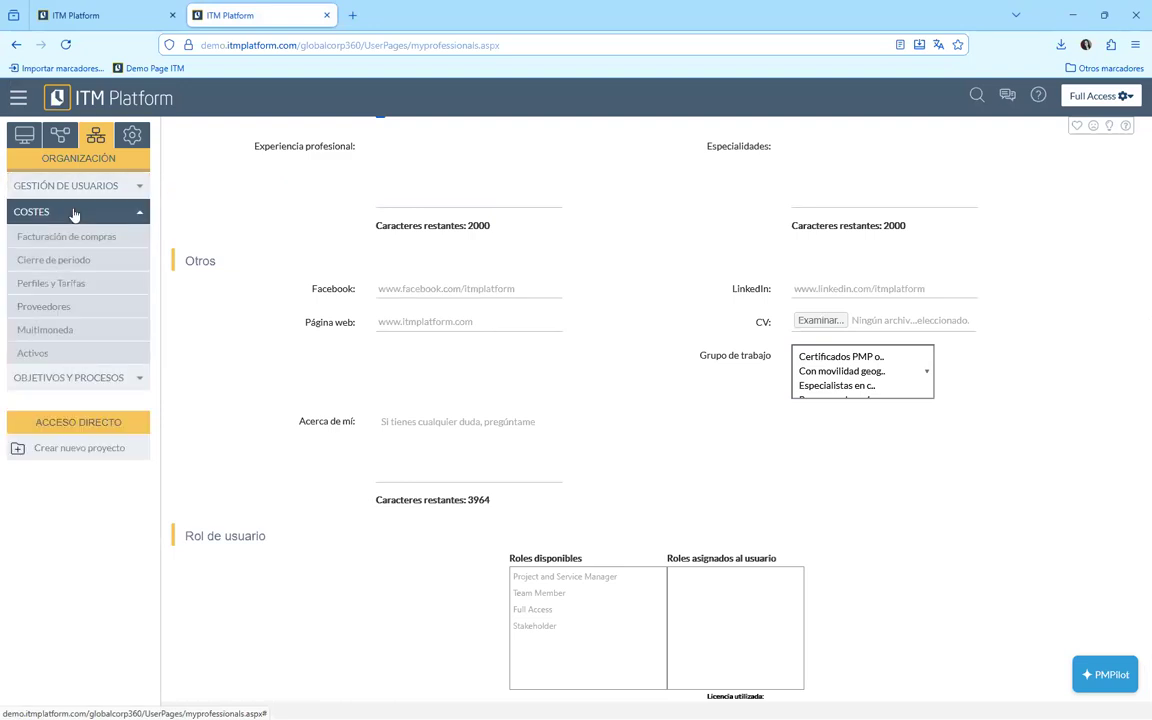
pyautogui.click(80, 286)
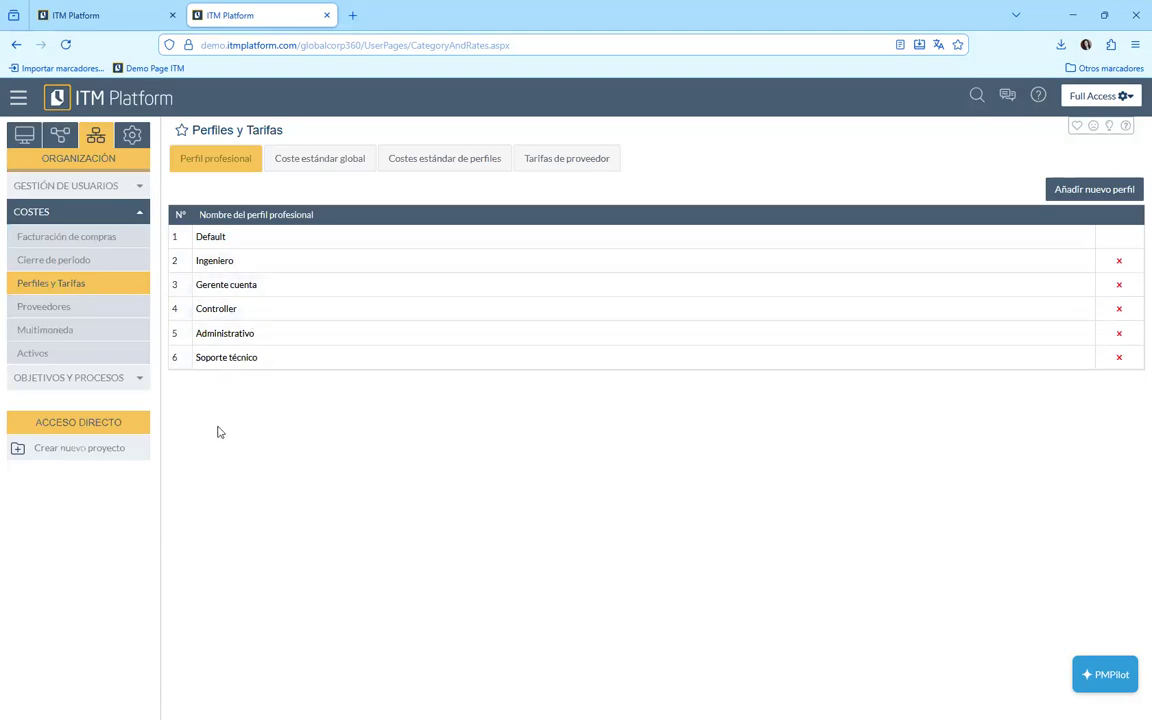
pyautogui.click(325, 172)
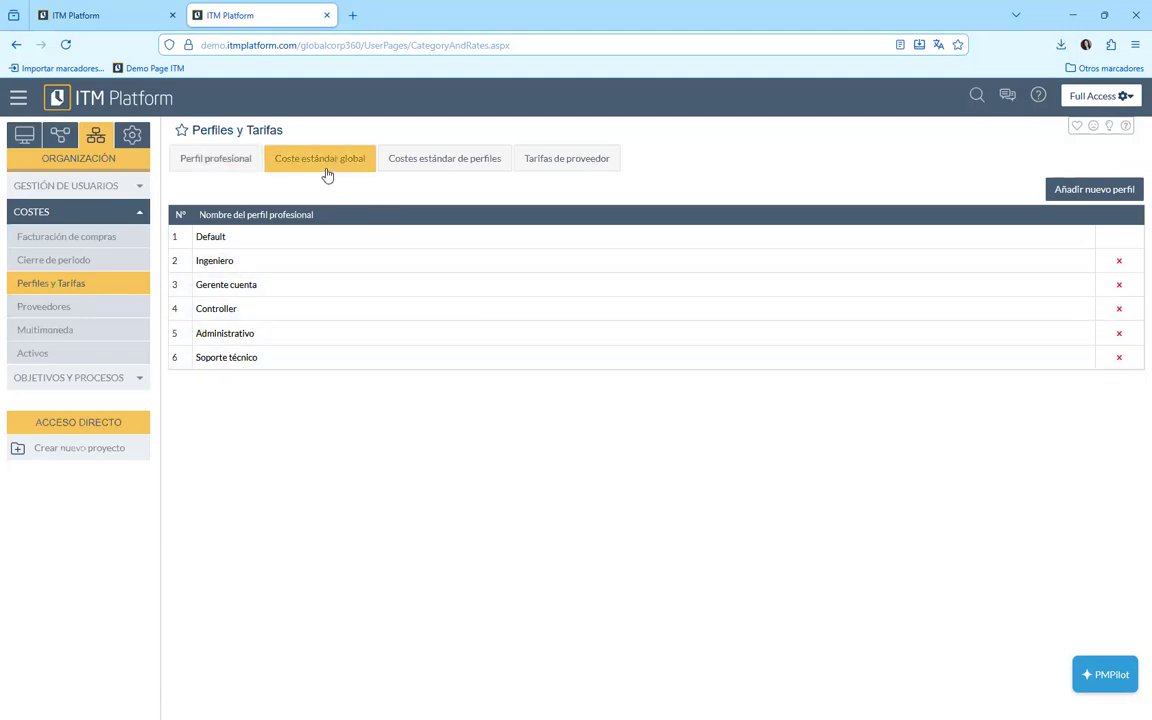
pyautogui.click(462, 172)
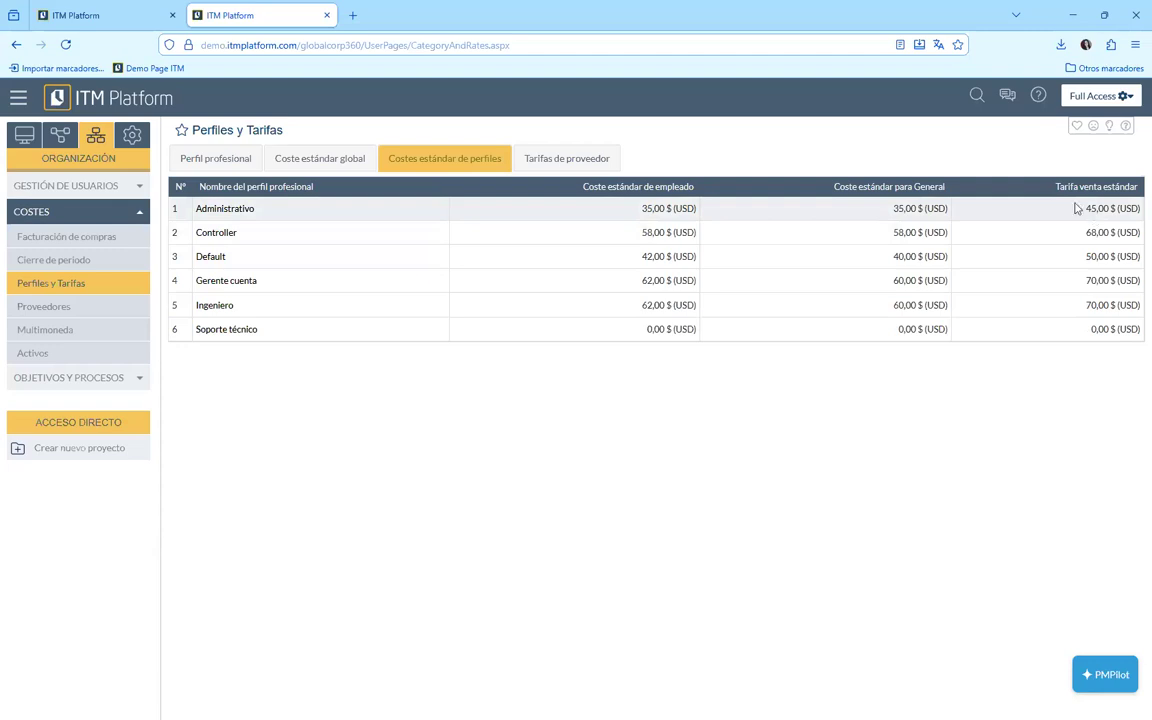
pyautogui.click(565, 161)
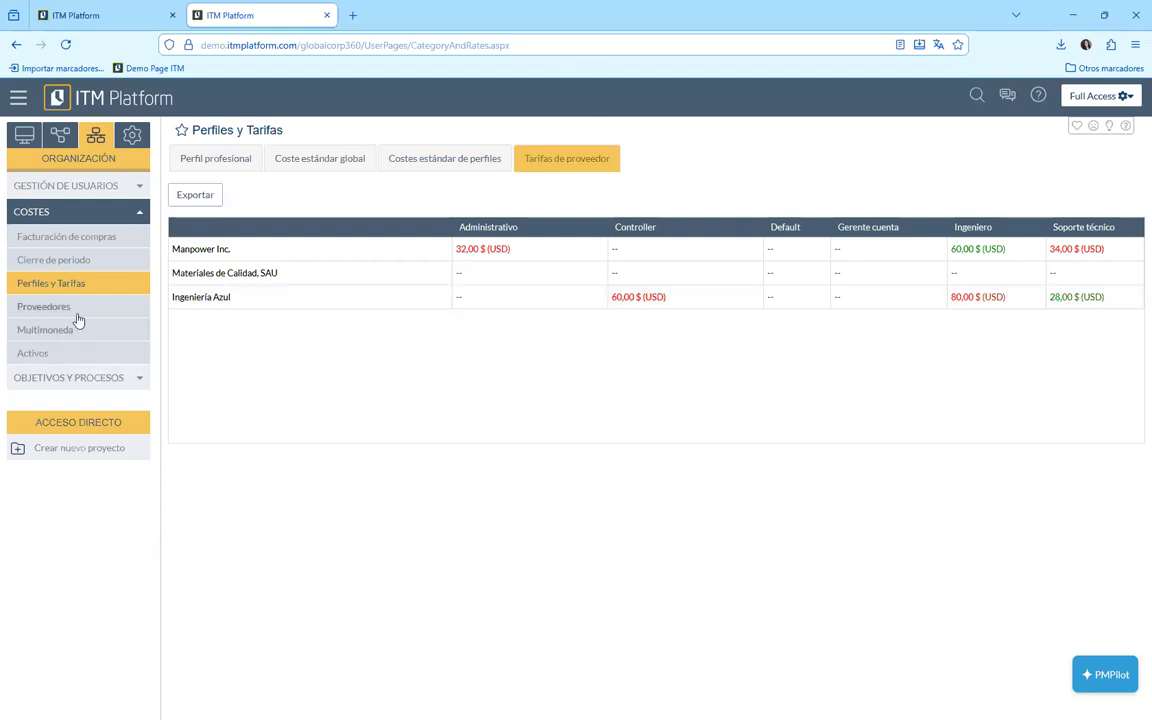
# Open the provider Manpower Inc. and review its general details and its rates per professional profile
pyautogui.click(46, 309)
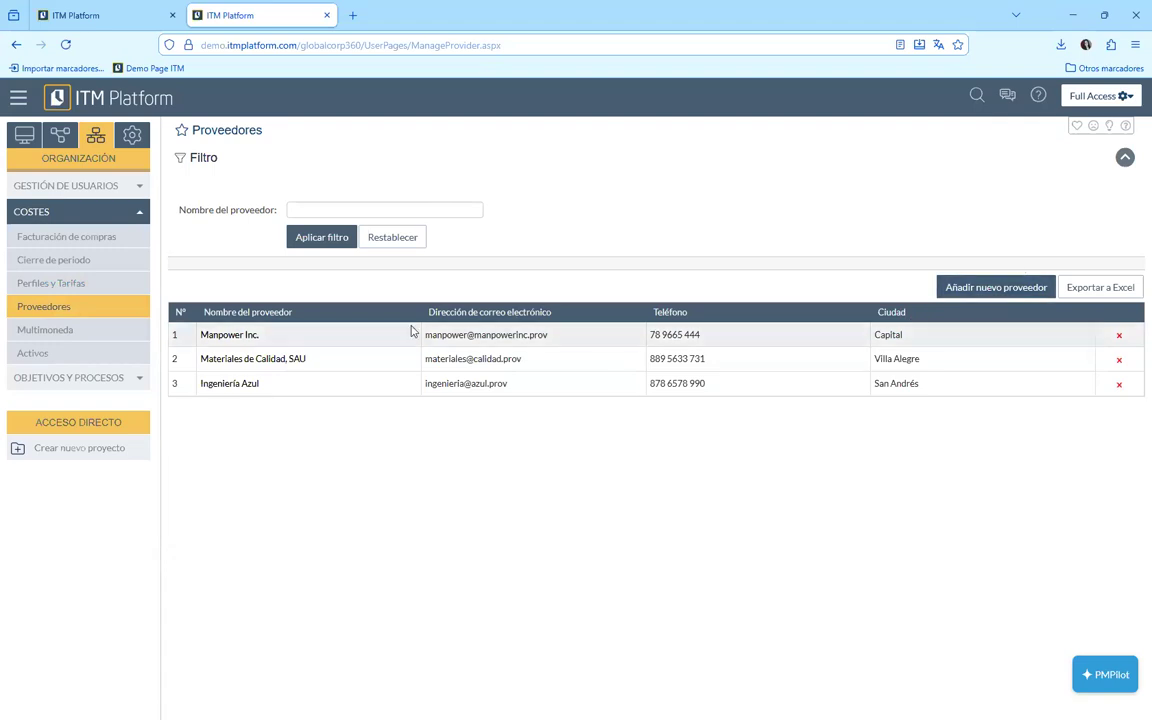
pyautogui.click(243, 343)
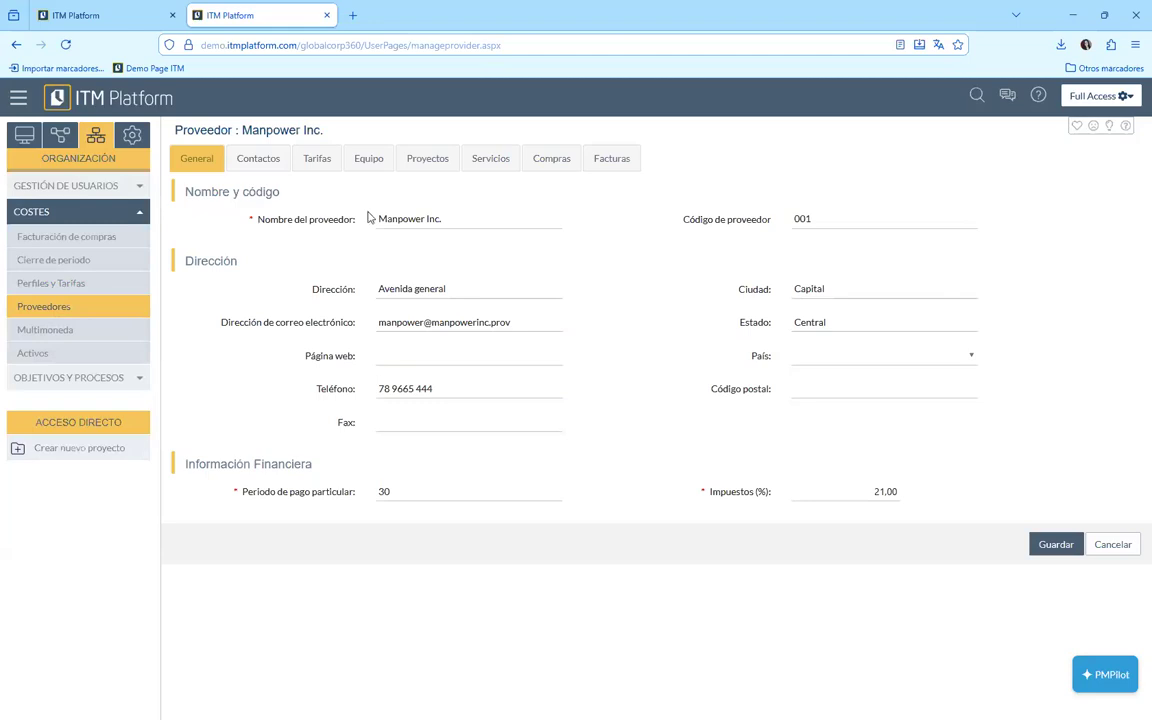
pyautogui.click(307, 162)
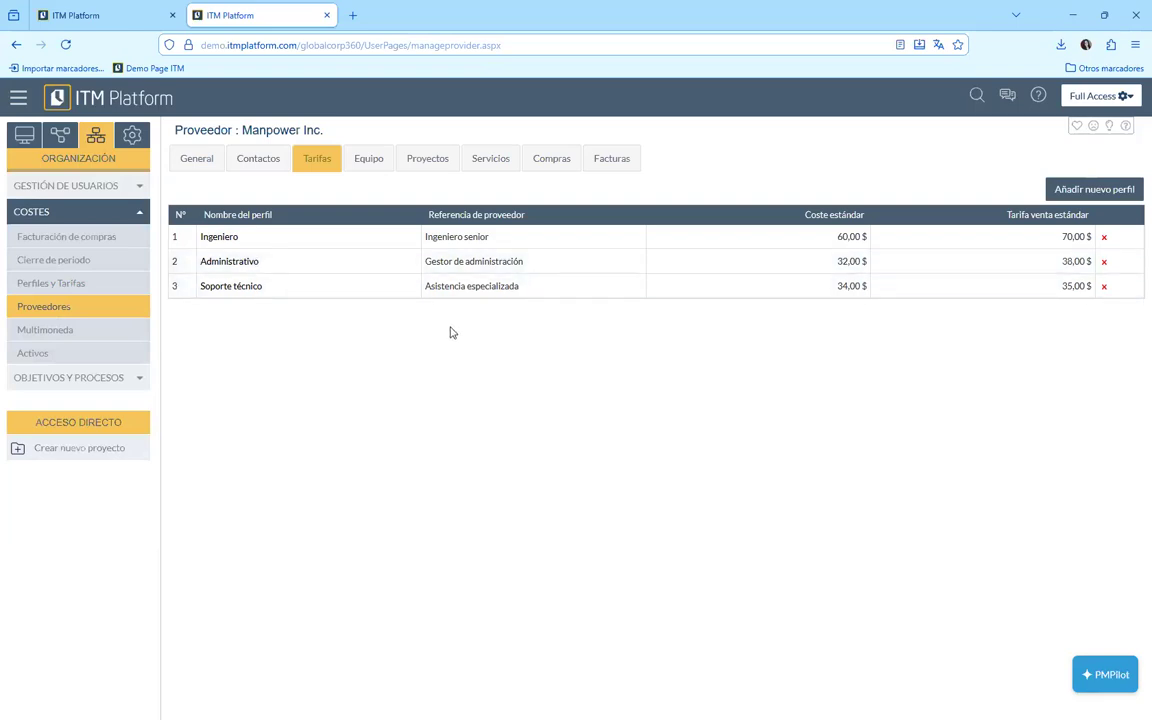
# Review the multicurrency list and exchange rates, opening the Brazilian Real rate to examine its rate and start date fields
pyautogui.click(61, 336)
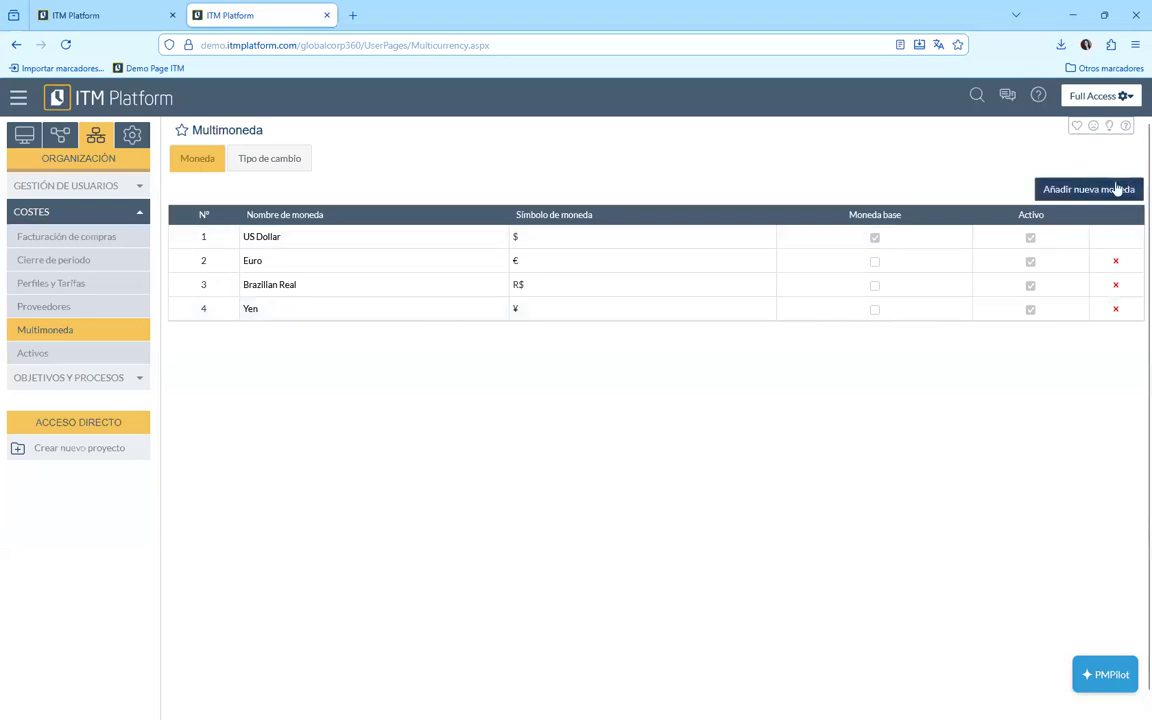
pyautogui.click(272, 170)
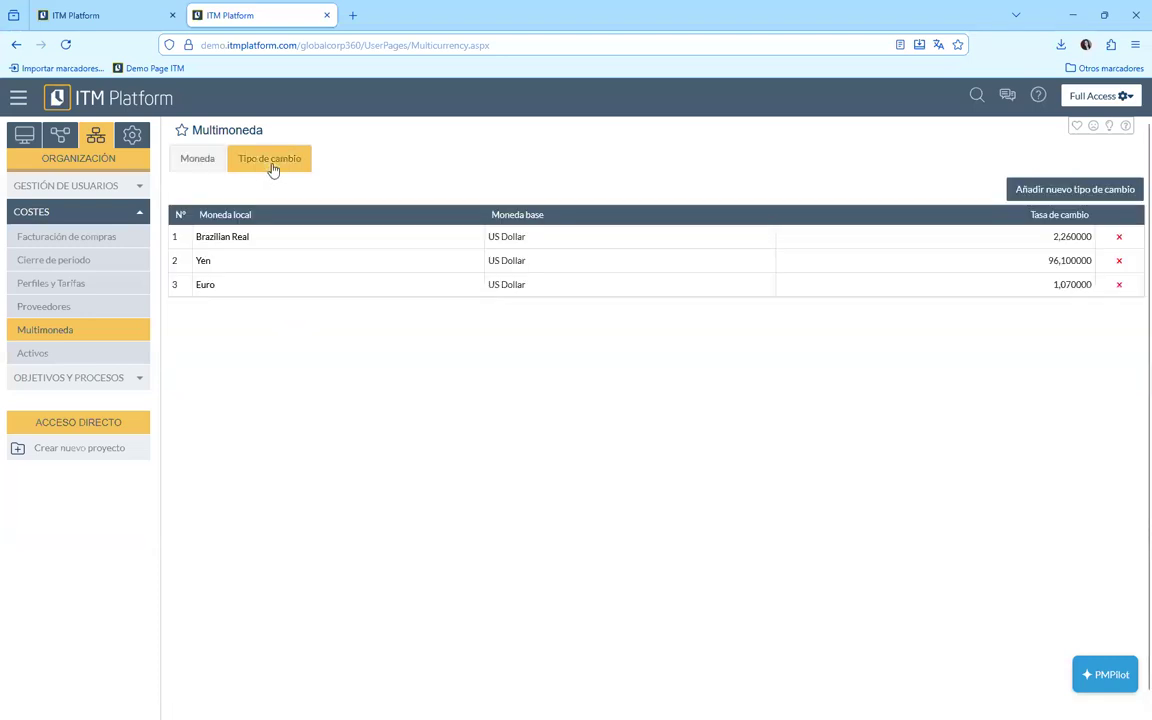
pyautogui.click(226, 242)
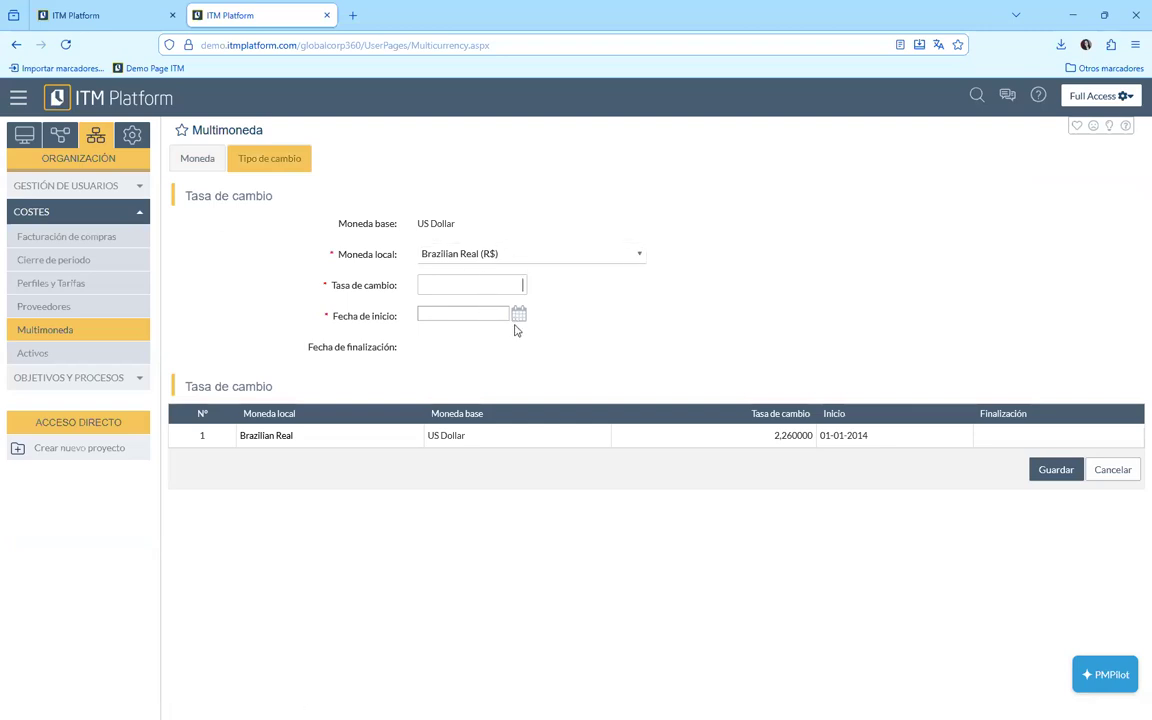
pyautogui.click(494, 289)
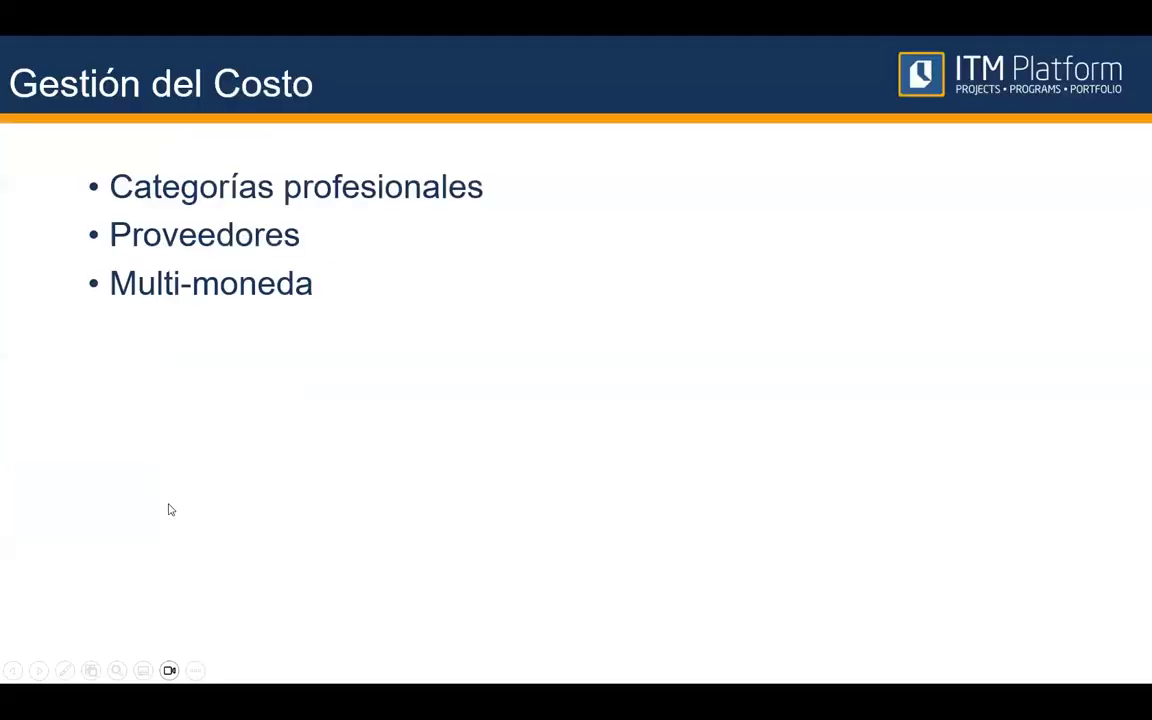
pyautogui.click(222, 472)
pyautogui.click(222, 472)
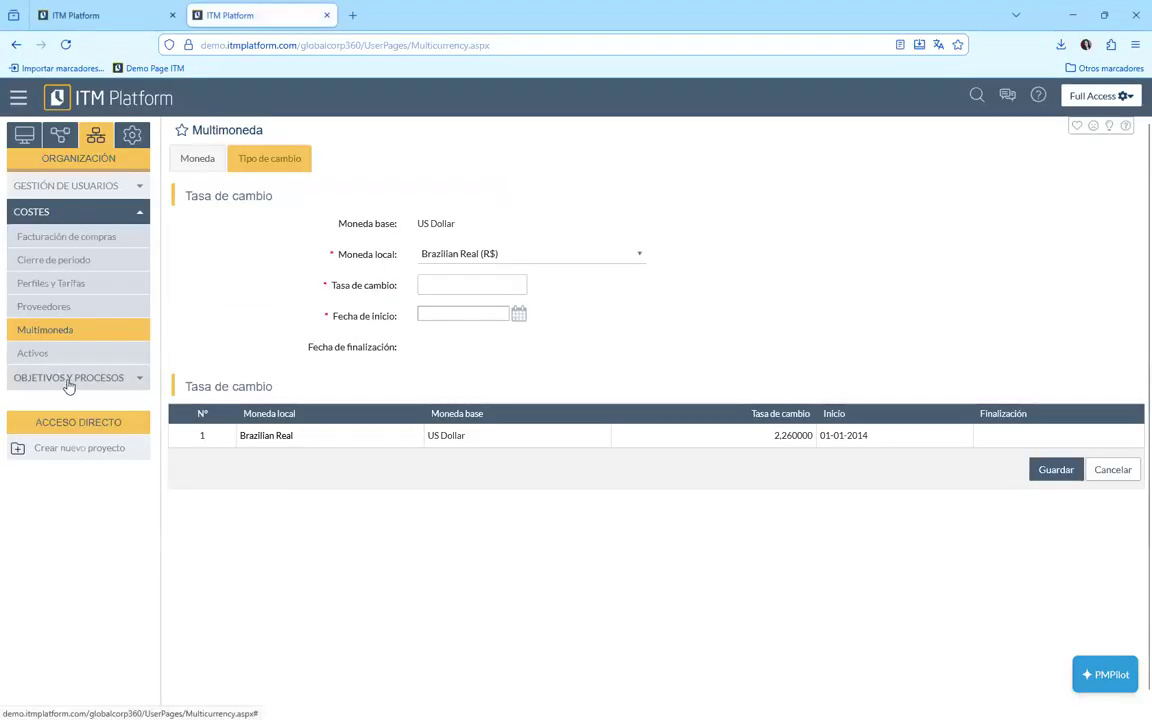
# Open the custom fields settings under Personalización and list the fields defined for the Proyectos entity
pyautogui.click(137, 212)
pyautogui.click(135, 136)
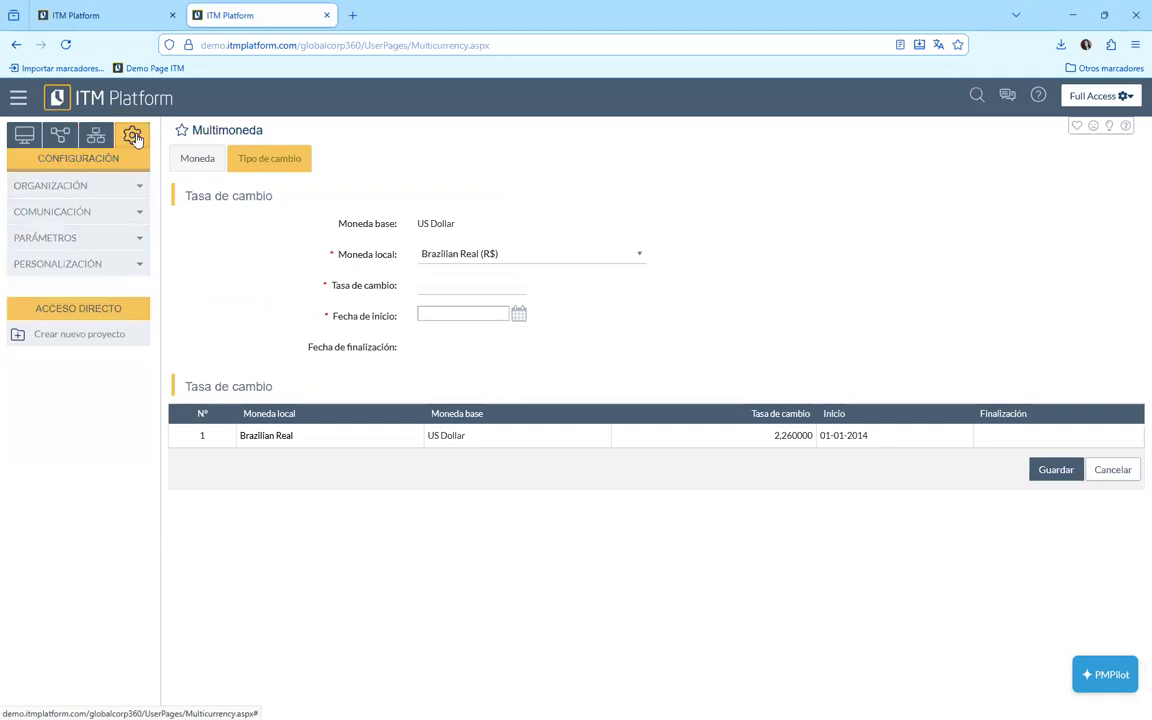
pyautogui.click(70, 266)
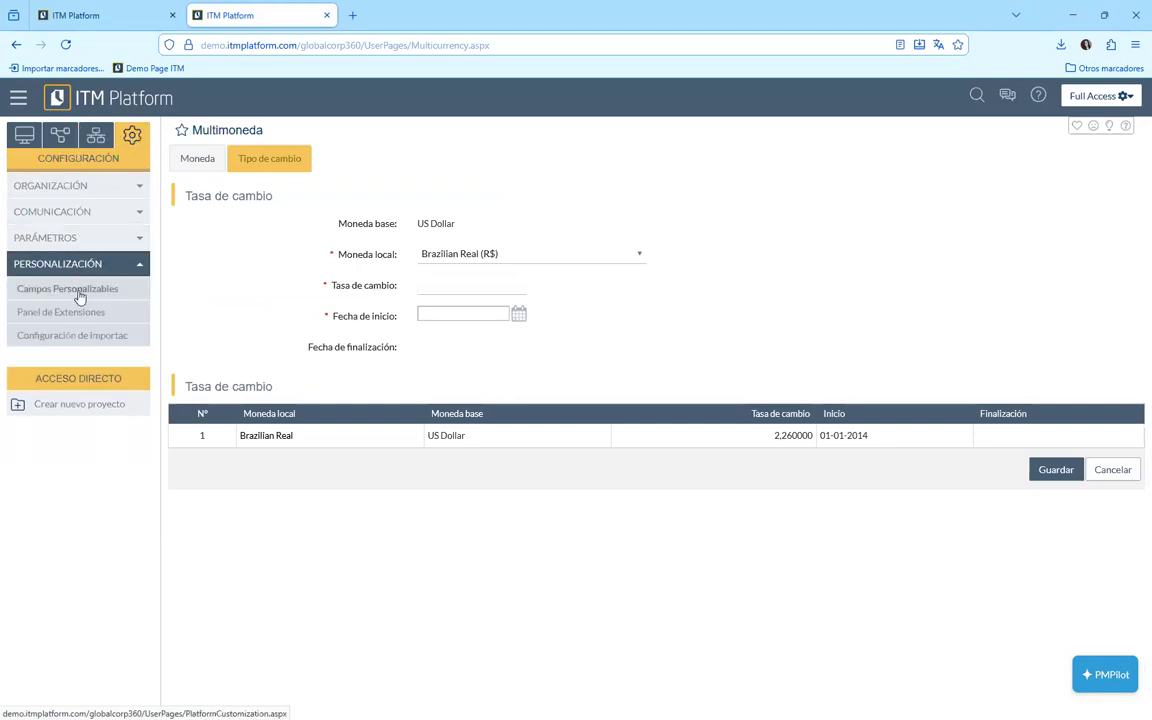
pyautogui.click(68, 290)
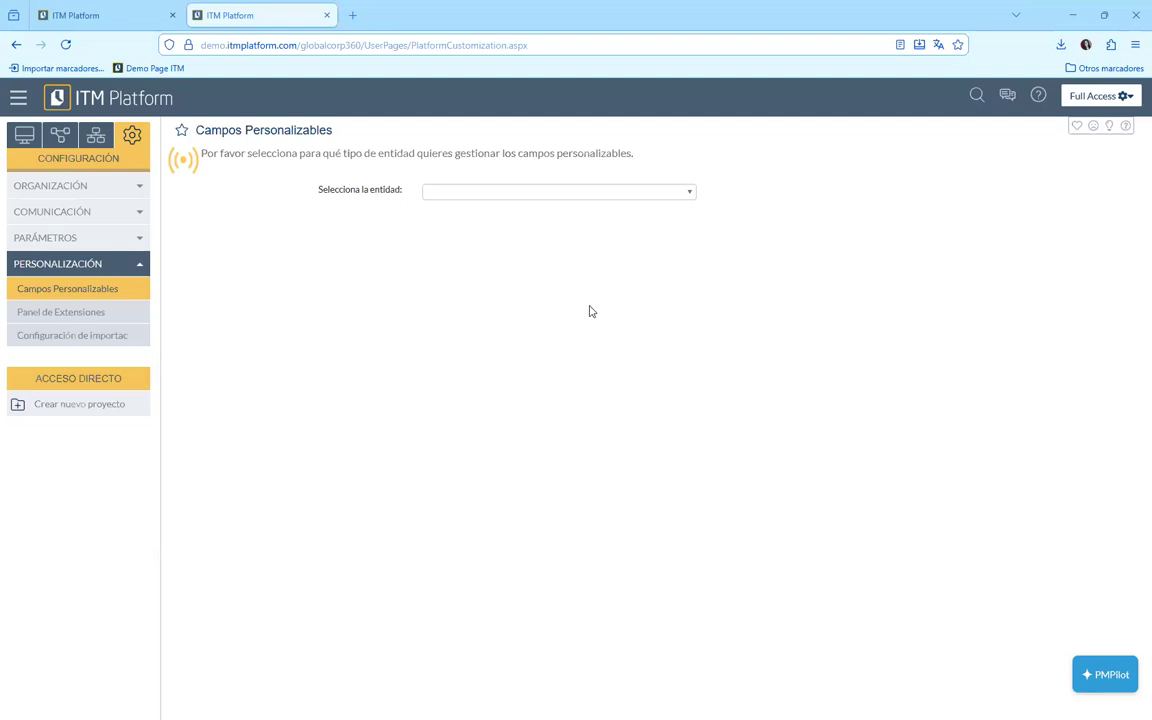
pyautogui.click(690, 197)
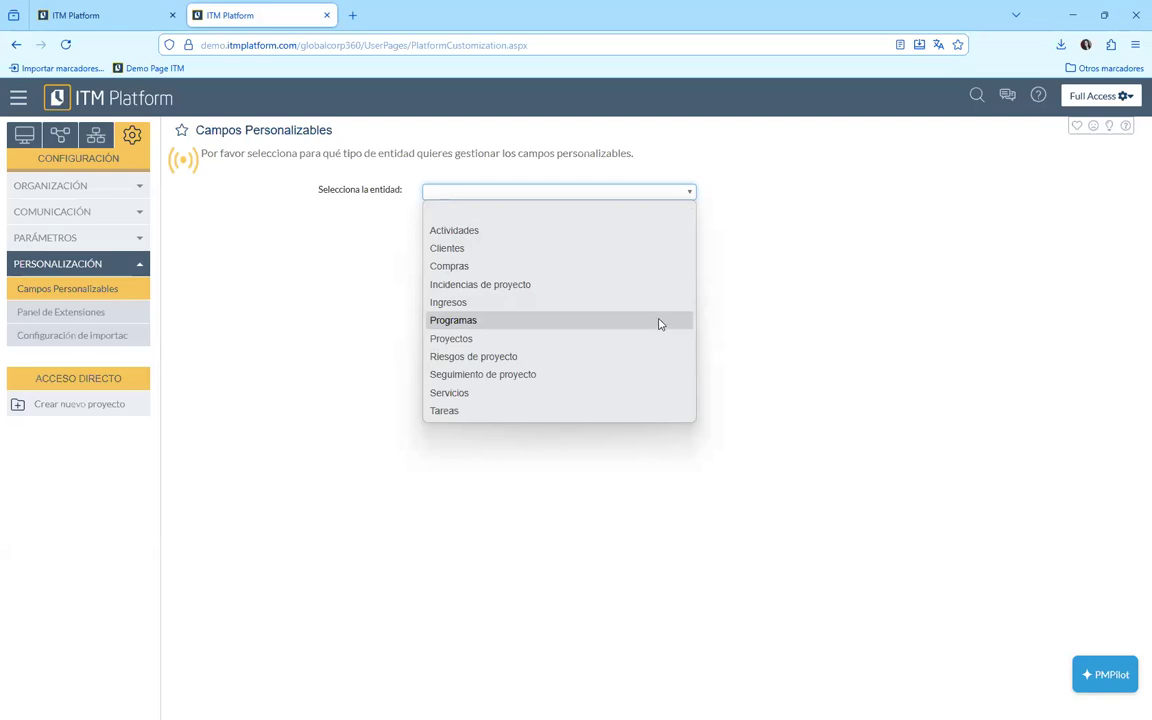
pyautogui.click(562, 346)
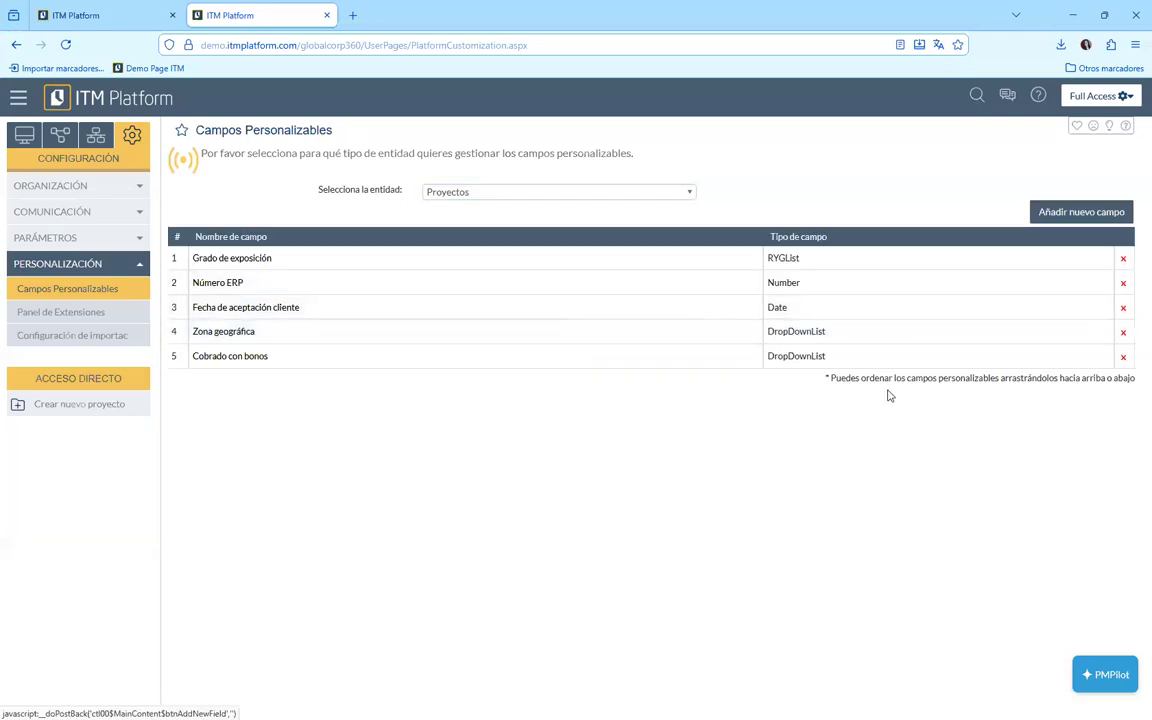
# Open the form for a new project custom field, review its available field types, and cancel without saving
pyautogui.click(1109, 222)
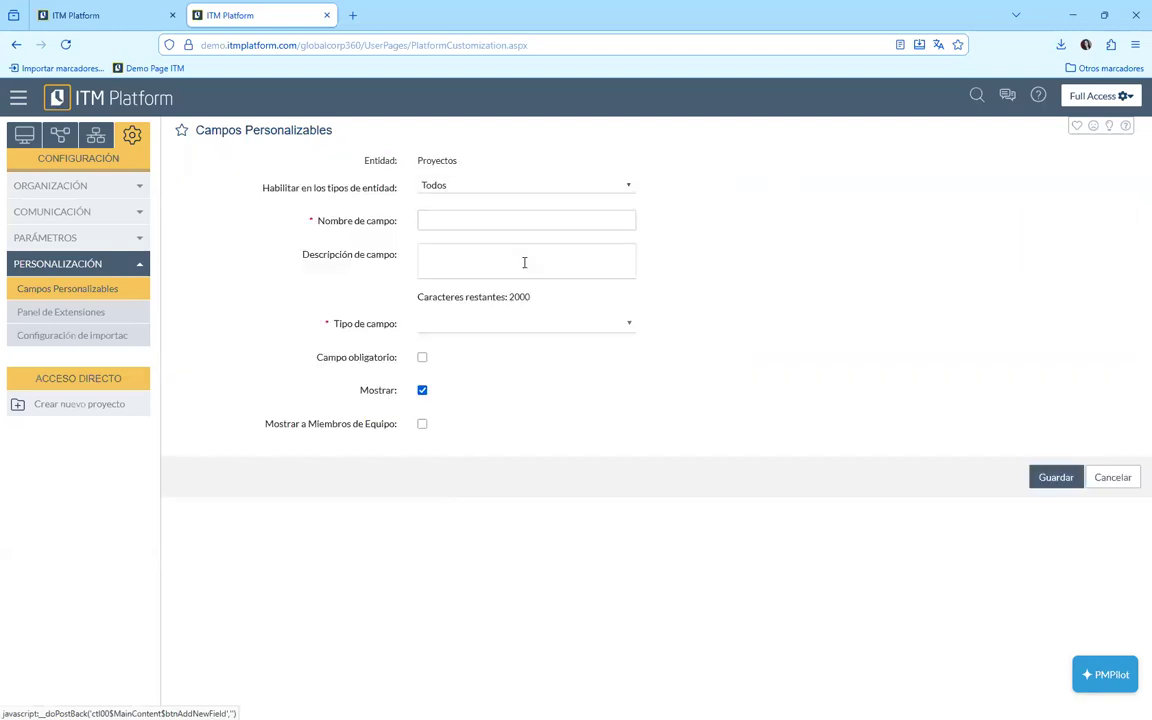
pyautogui.click(528, 326)
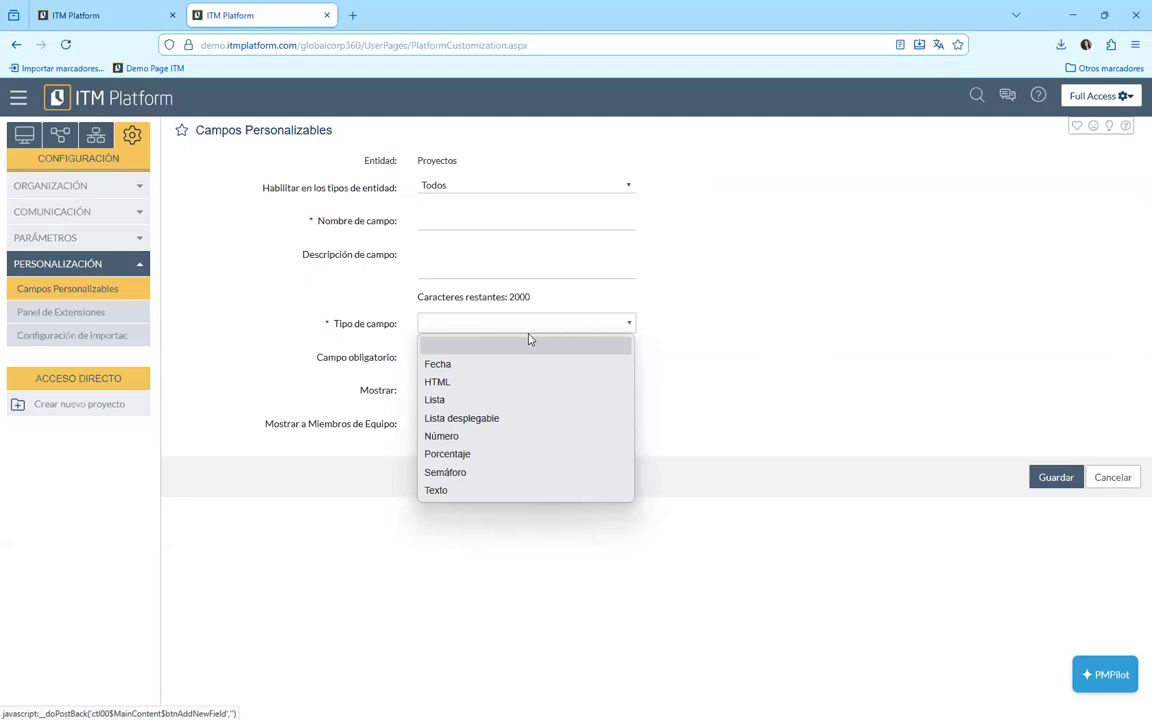
pyautogui.click(725, 337)
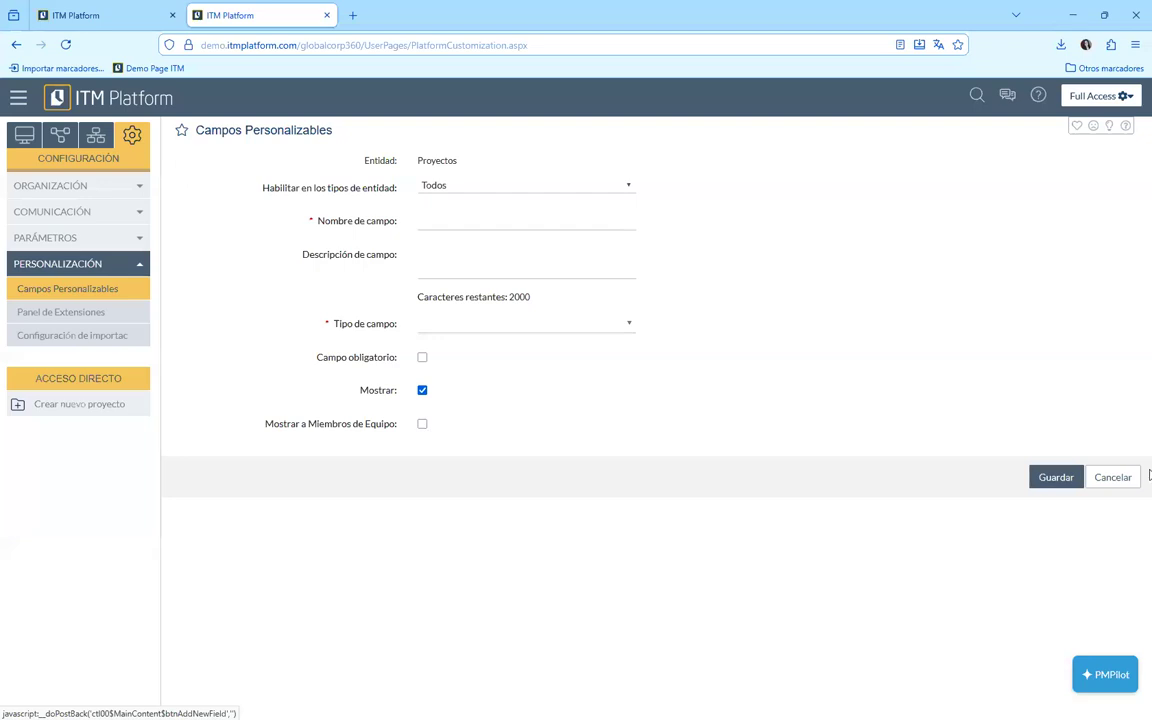
pyautogui.click(1110, 477)
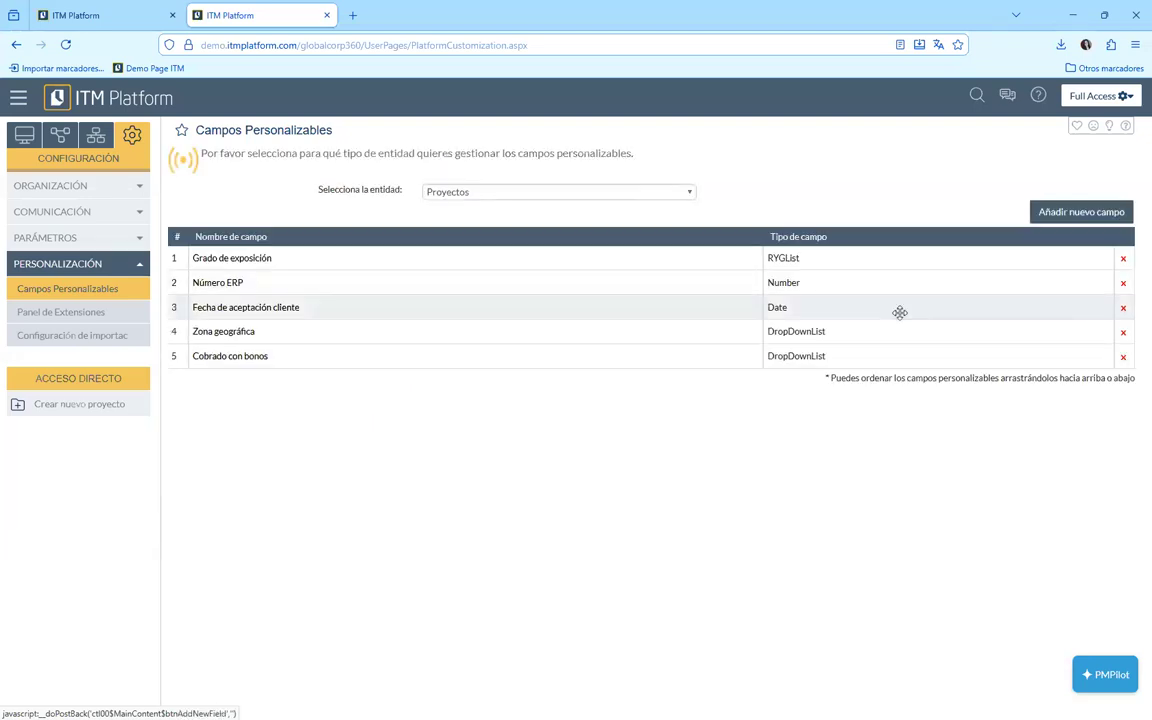
# Open the import configuration page and advance the presentation past the Campos Personalizables slide
pyautogui.click(72, 345)
pyautogui.click(525, 434)
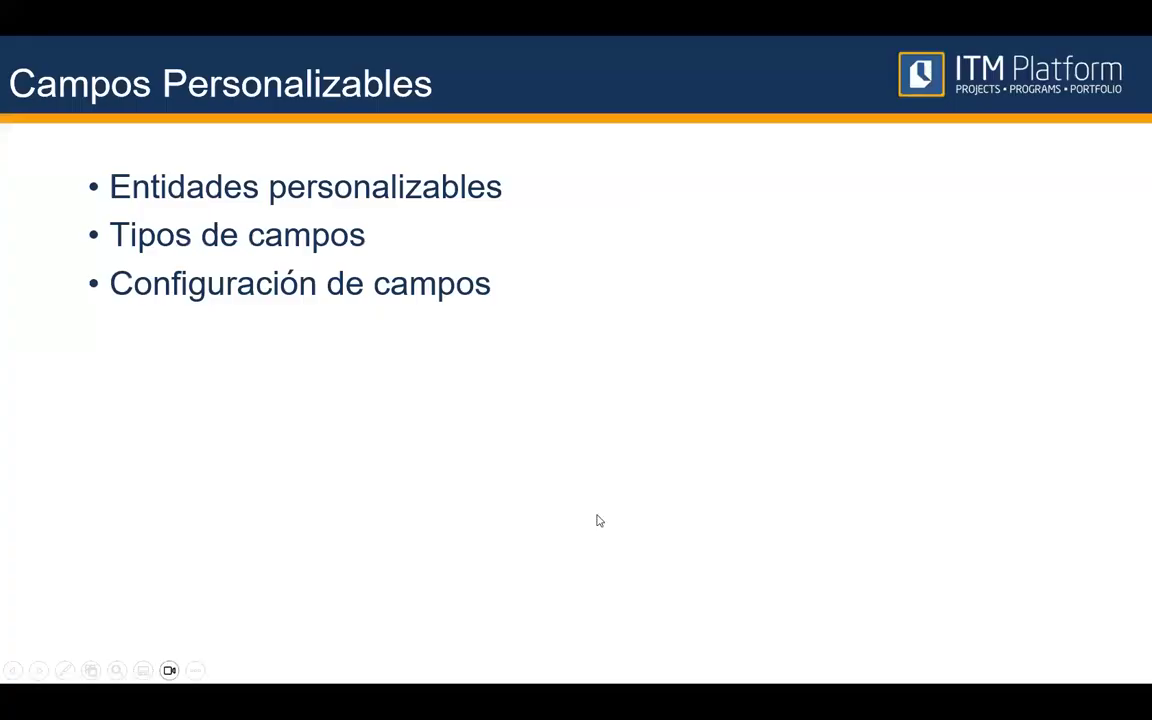
pyautogui.press('Right')
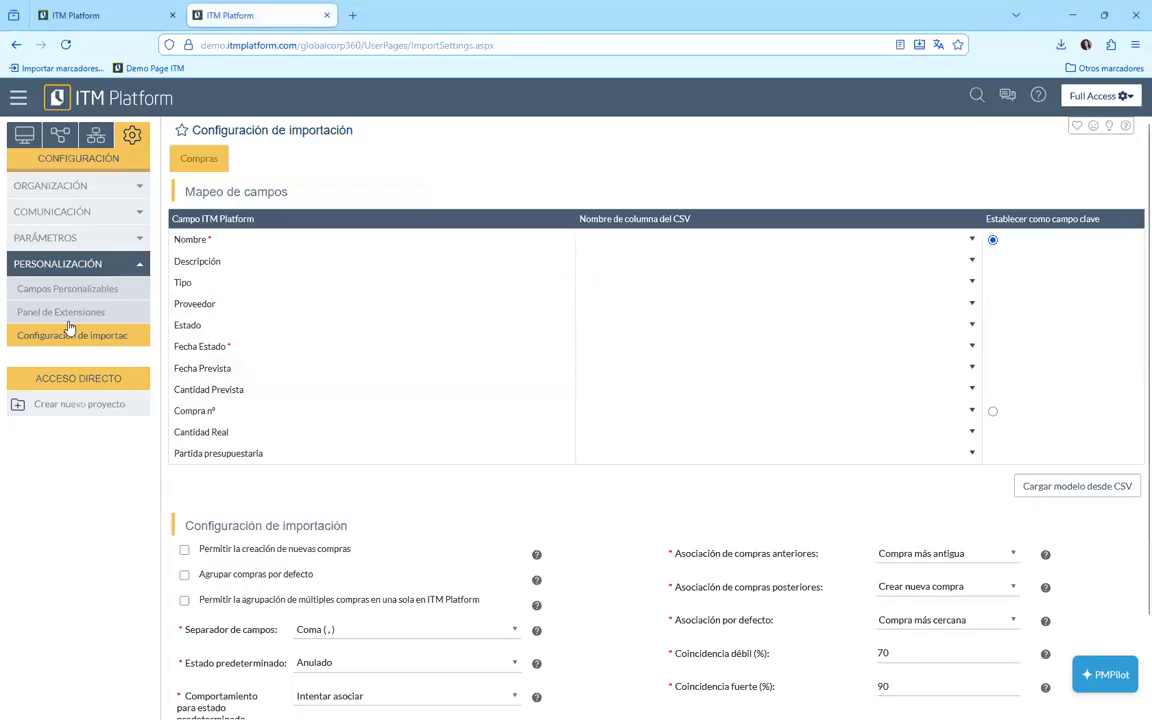
# Review the organization's strategic plans and objectives, and the list of objective categories
pyautogui.click(93, 265)
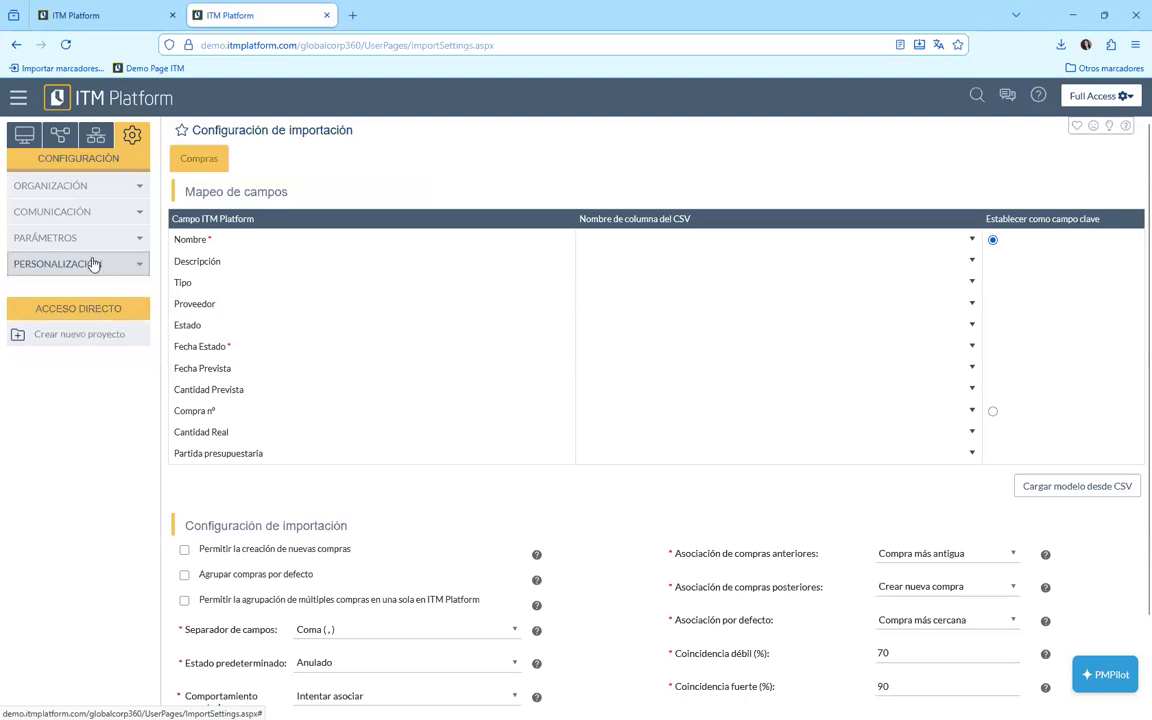
pyautogui.click(96, 133)
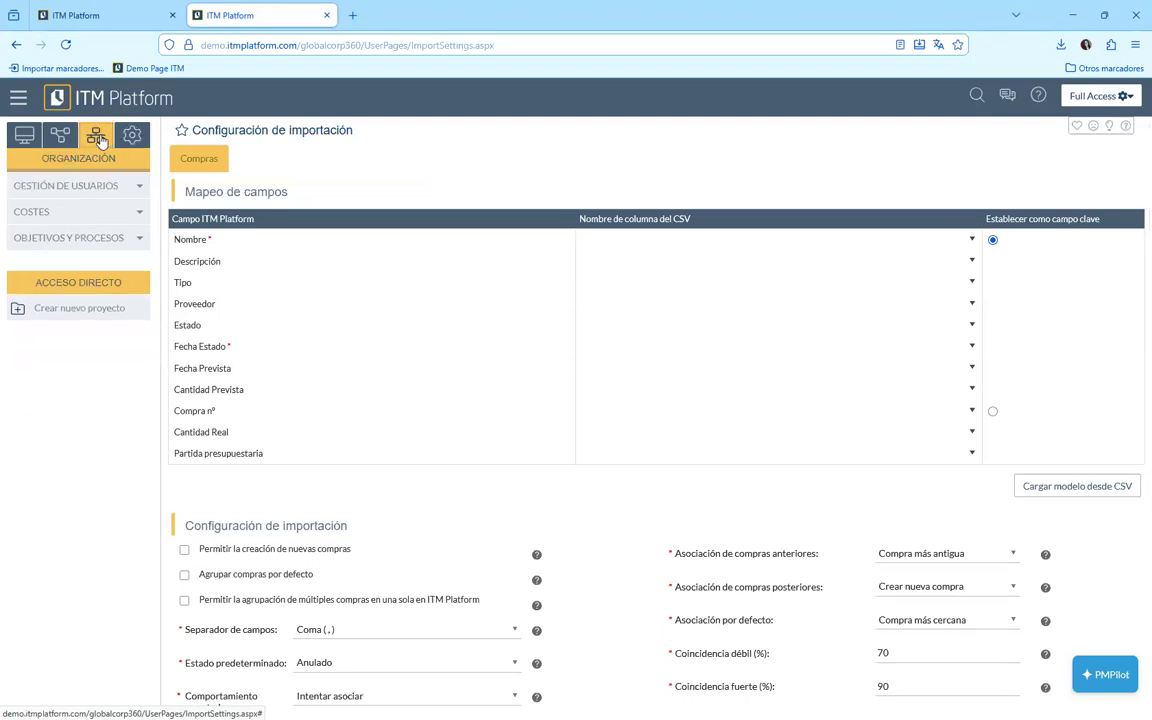
pyautogui.click(90, 241)
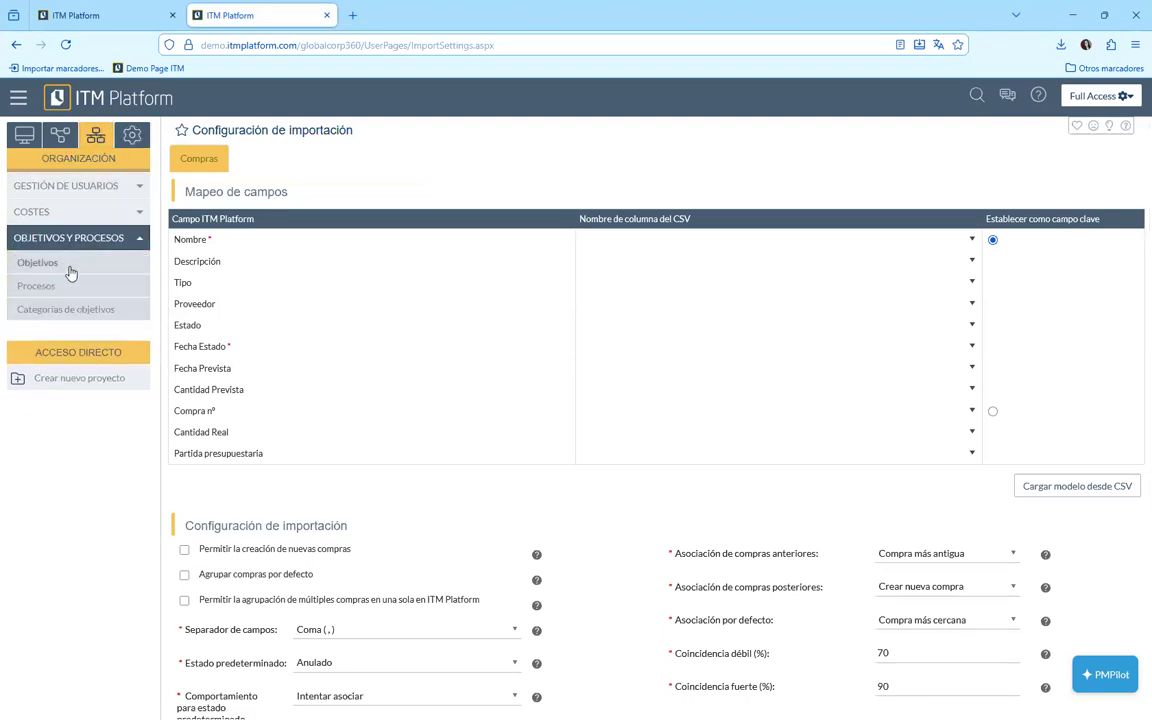
pyautogui.click(72, 270)
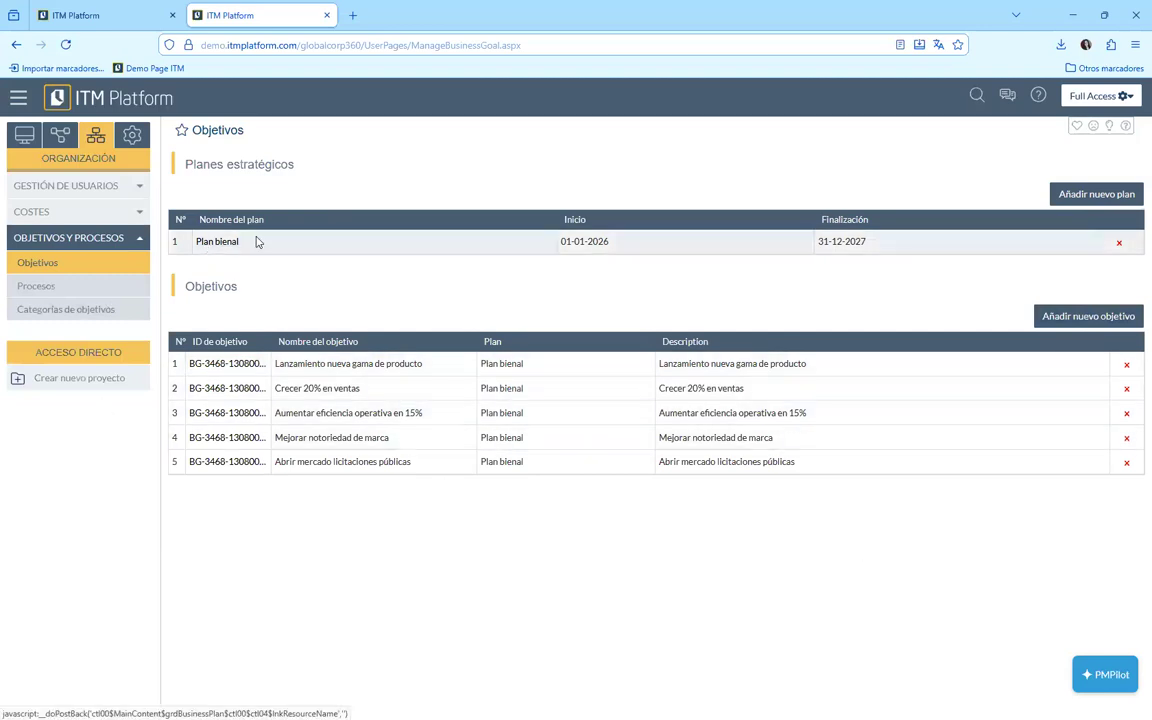
pyautogui.click(35, 312)
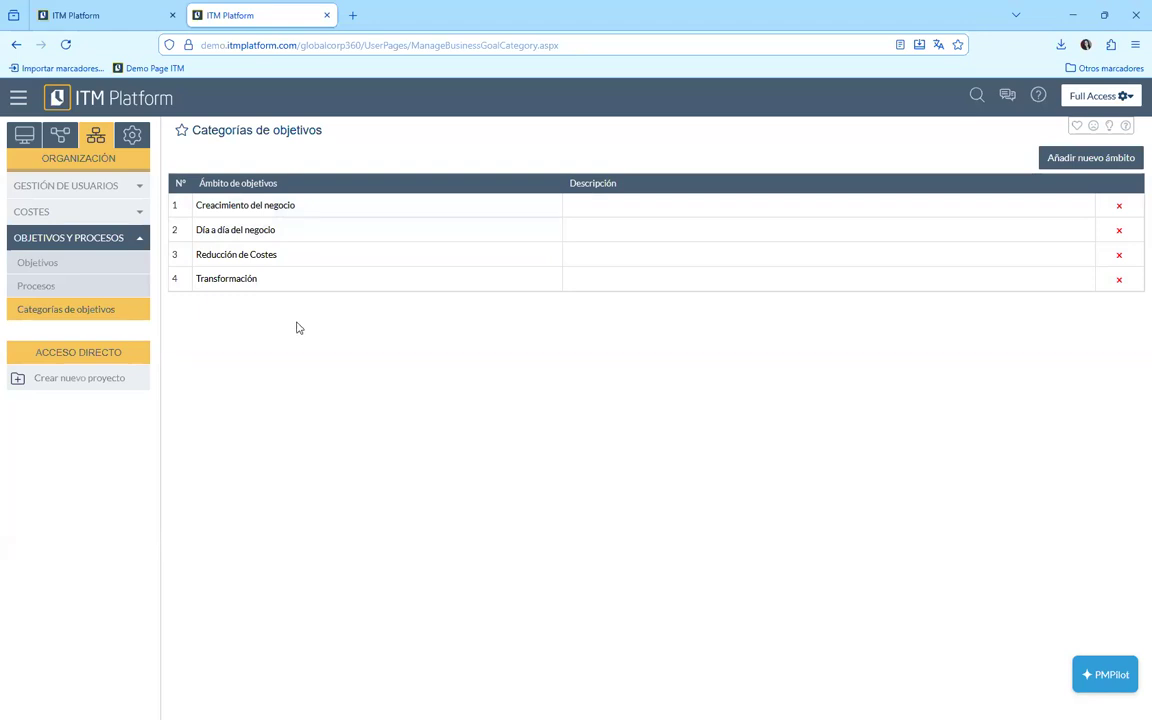
# Review the Procesos page with its value chain, activities and processes
pyautogui.click(79, 294)
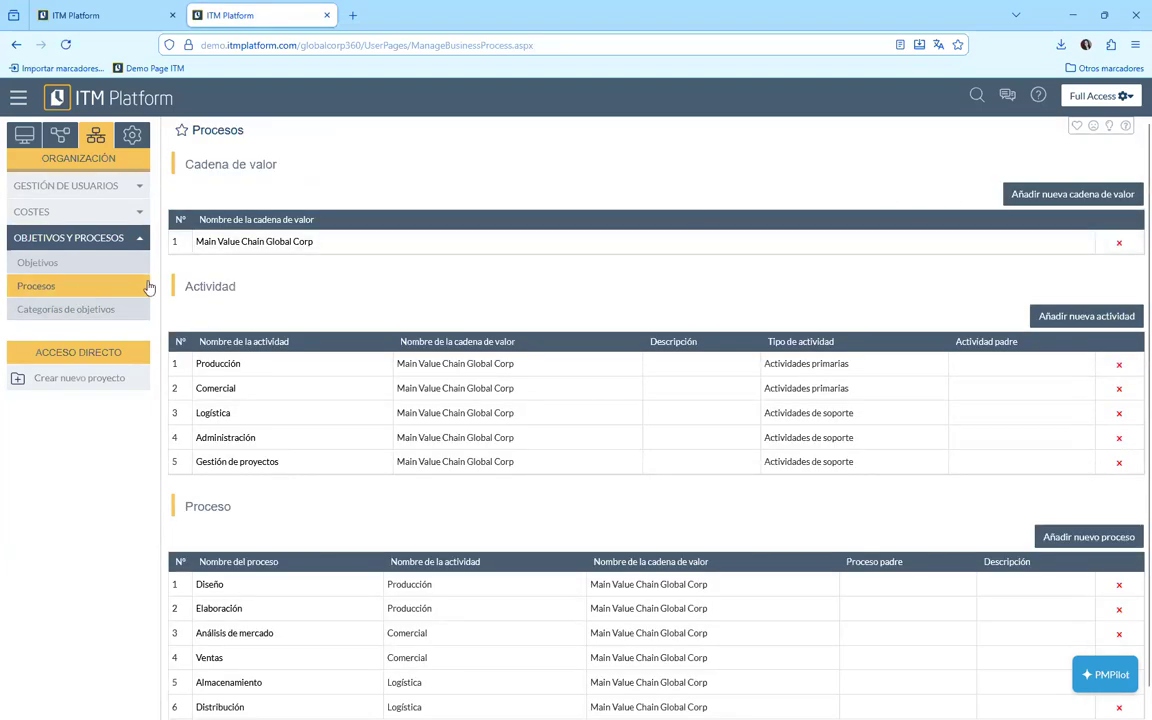
pyautogui.scroll(-1, 486, 289)
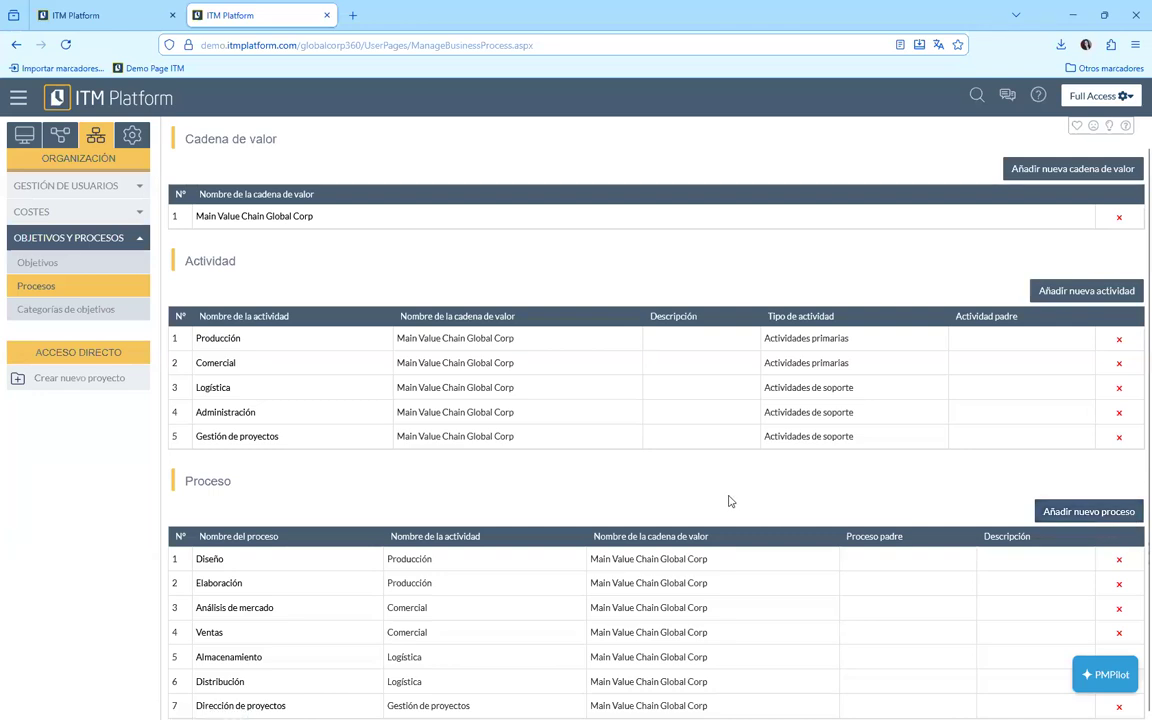
pyautogui.scroll(1, 725, 490)
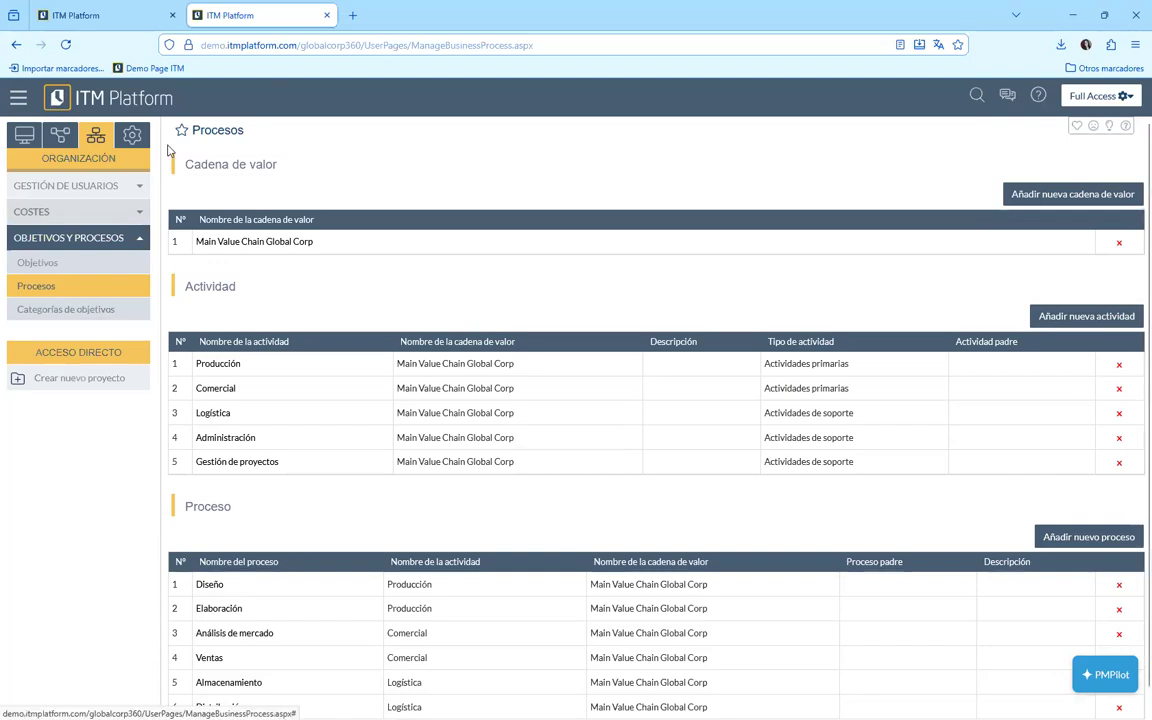
# Review the purchase import configuration, covering the CSV field mapping and the import and matching options
pyautogui.click(131, 136)
pyautogui.click(72, 264)
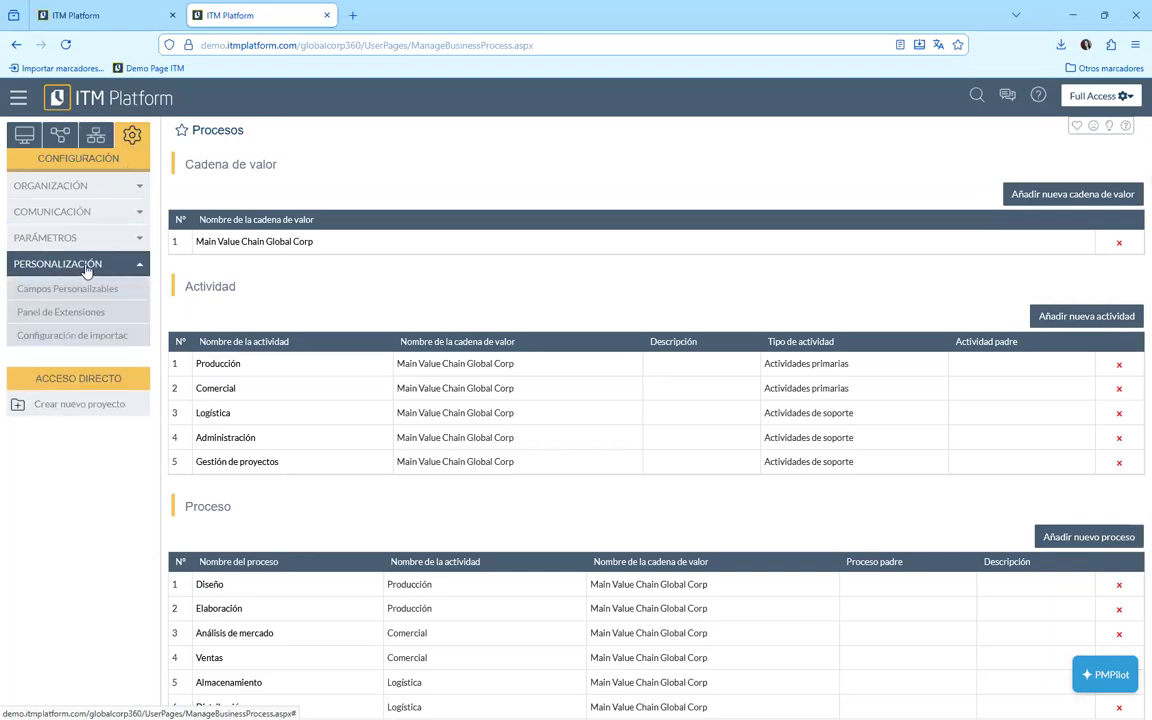
pyautogui.click(48, 341)
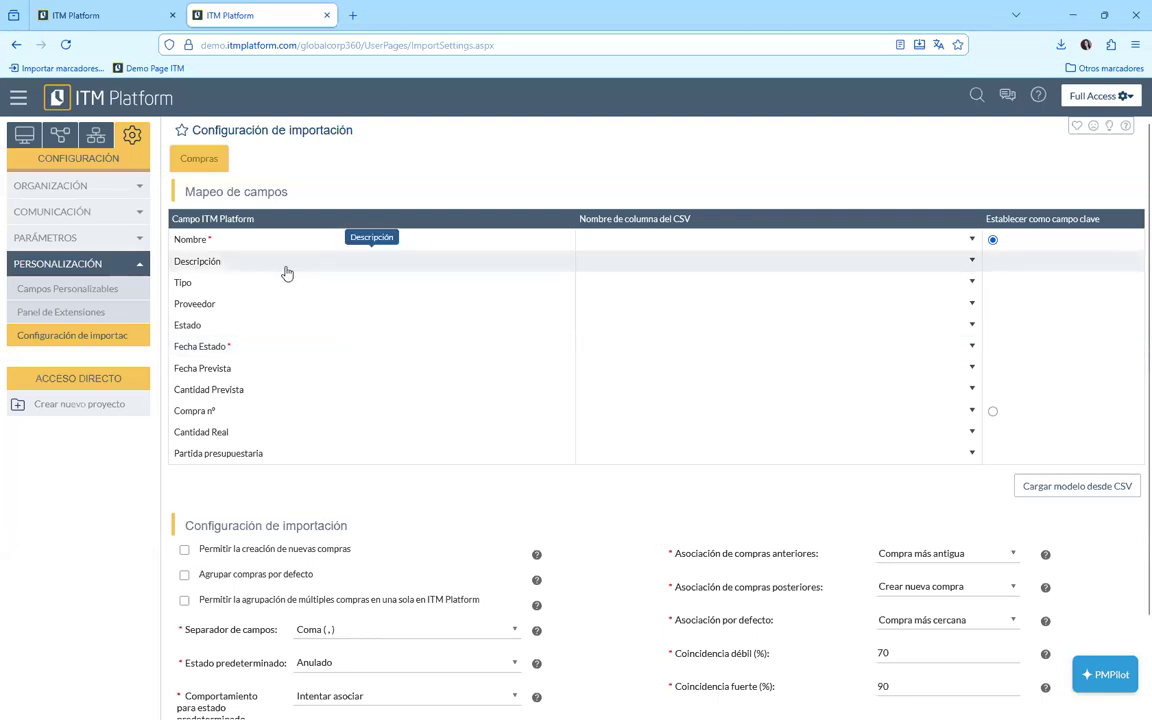
pyautogui.scroll(-2, 400, 460)
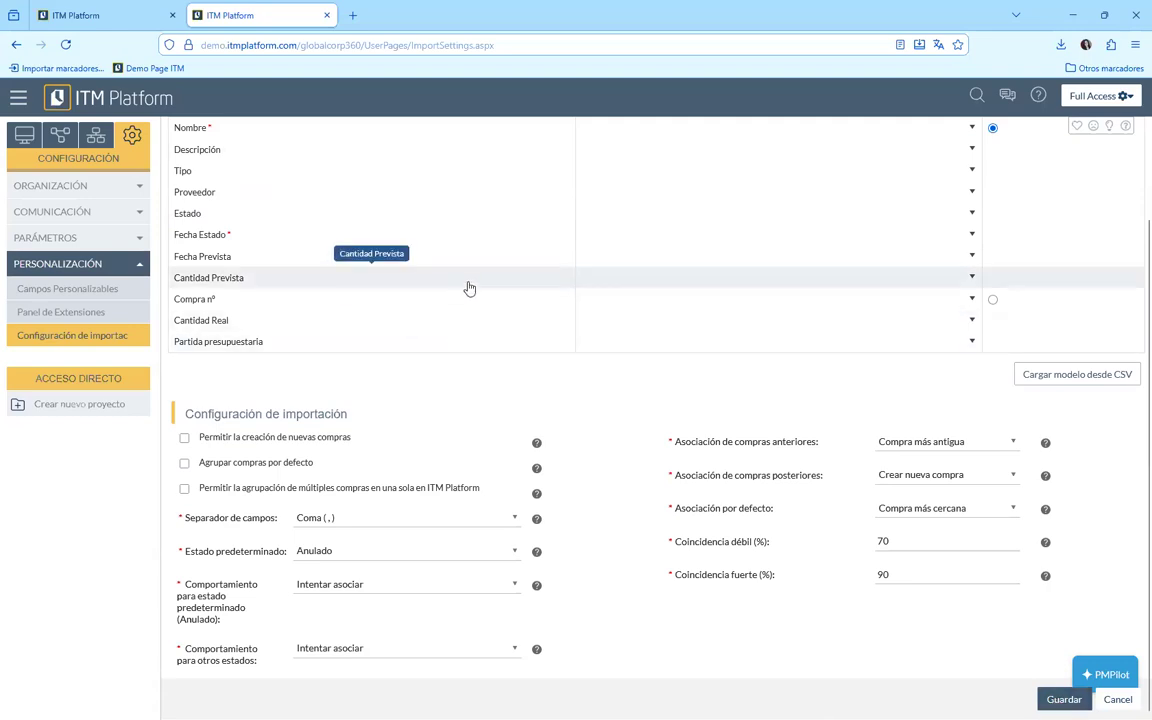
pyautogui.scroll(2, 470, 300)
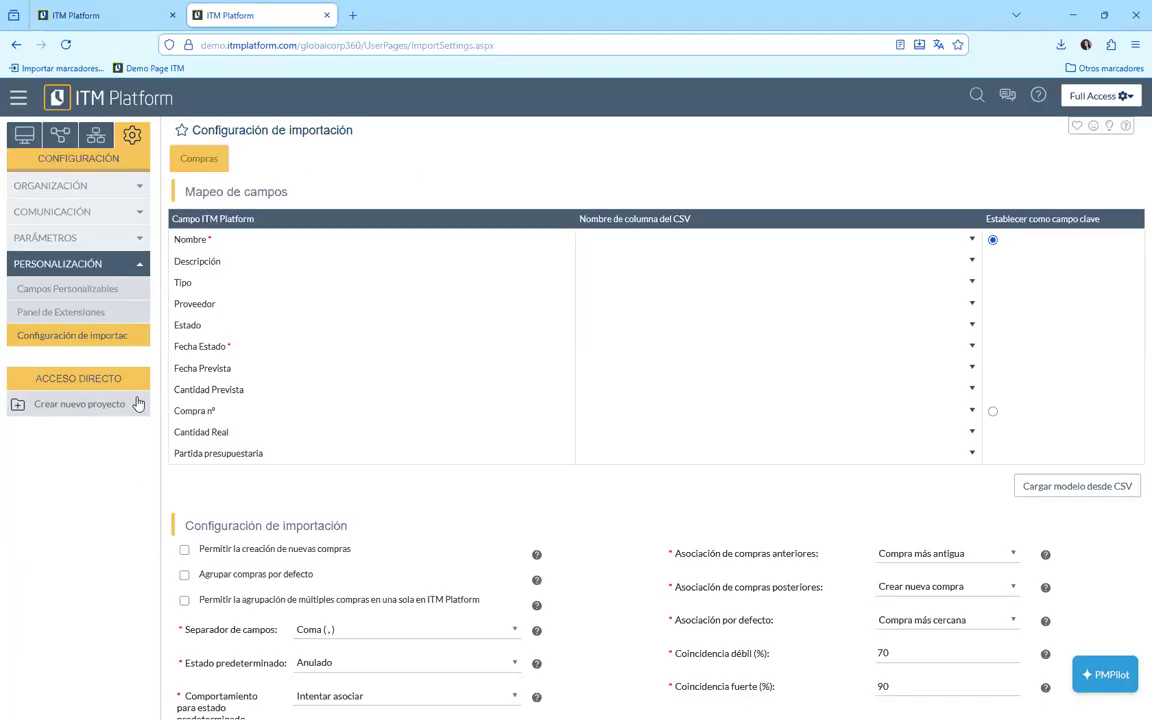
# Open and collapse the PMPilot assistant, and show the help options that include PMPilot AI
pyautogui.click(1108, 677)
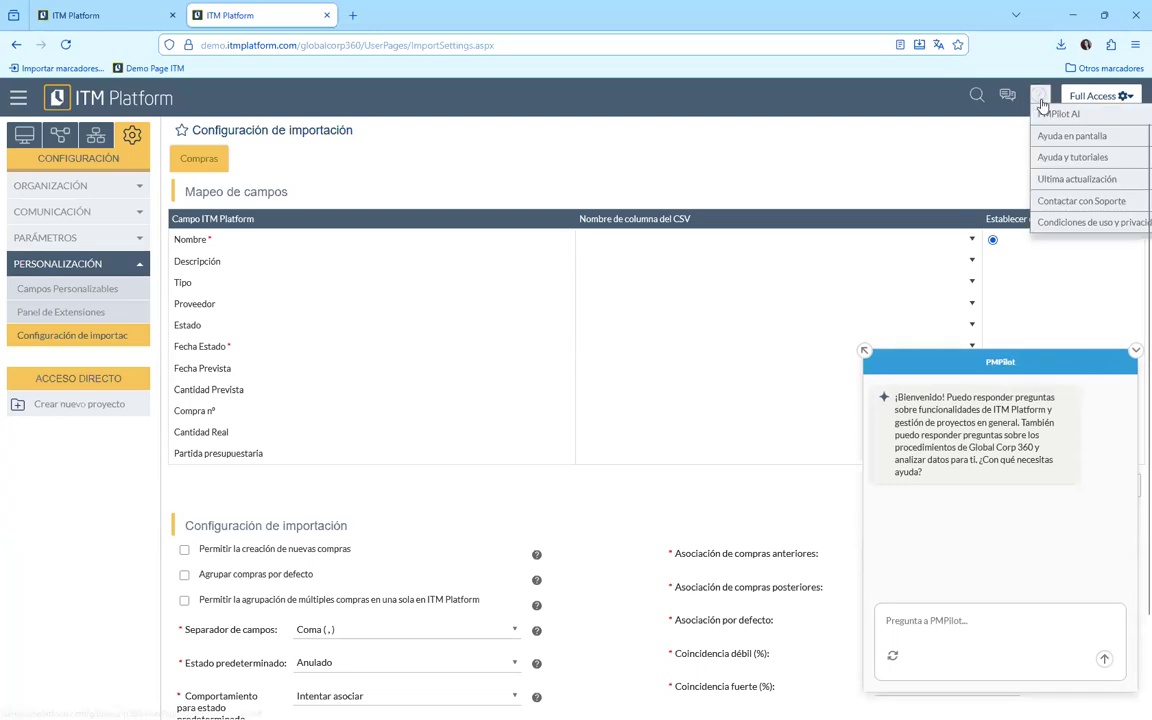
pyautogui.click(1136, 355)
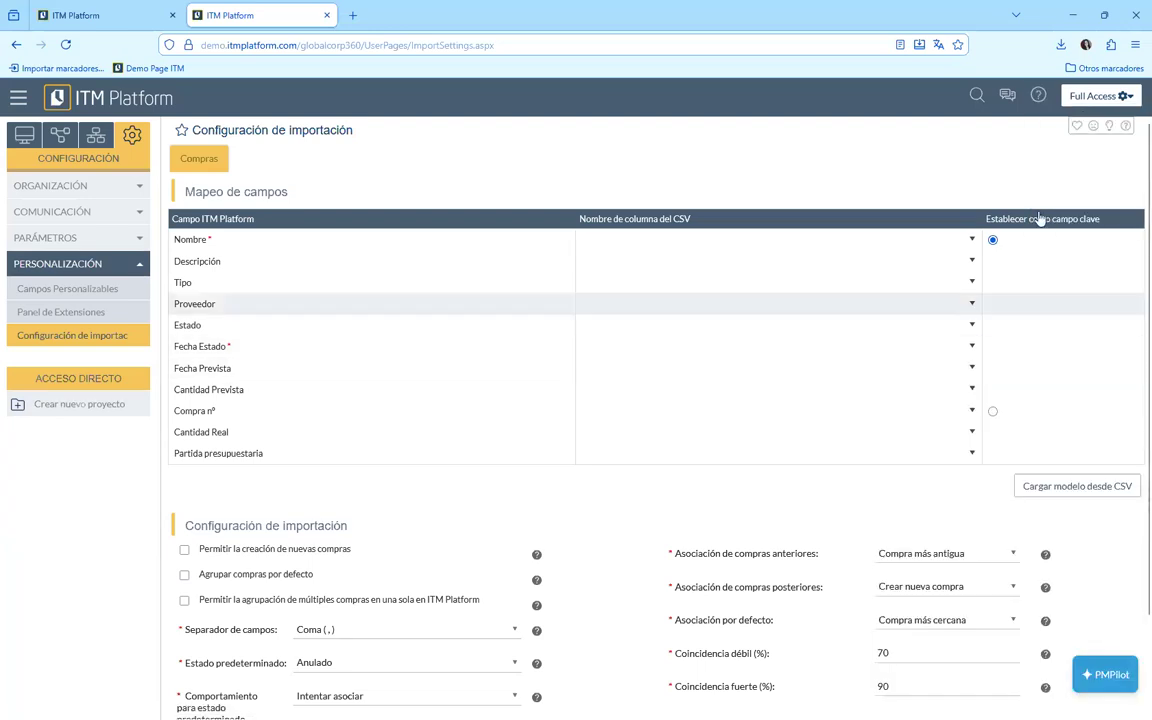
pyautogui.moveTo(1038, 100)
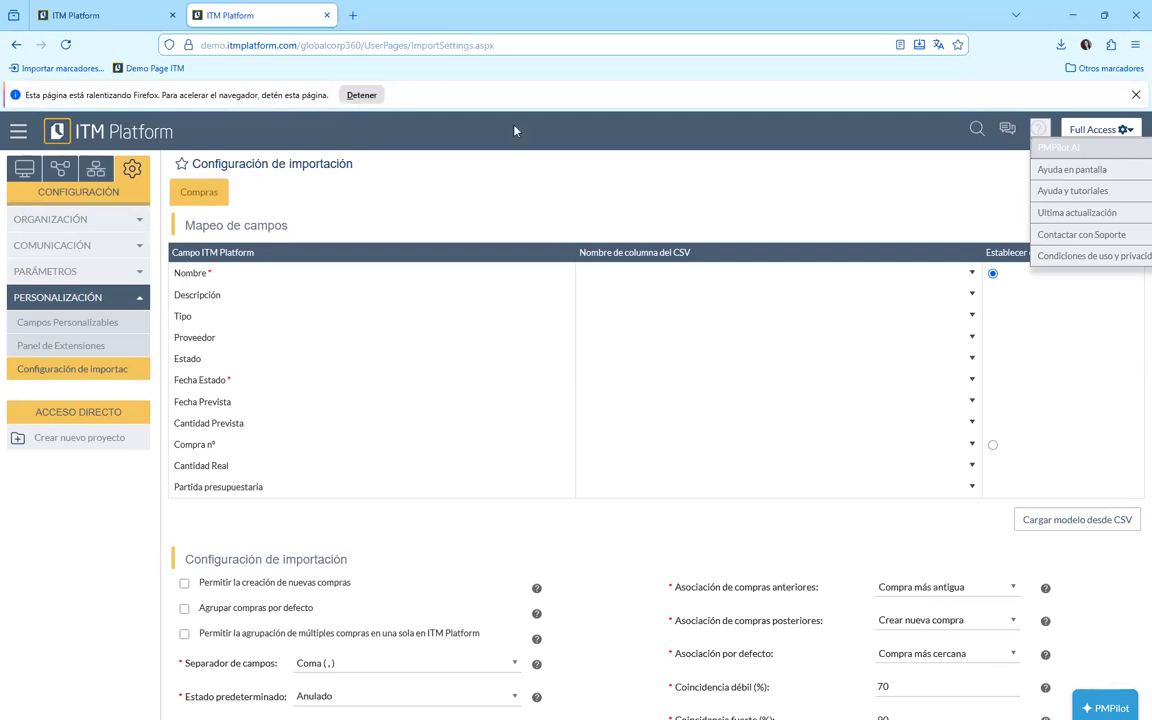
# Stop the page that is slowing the browser and reload the import configuration
pyautogui.click(362, 95)
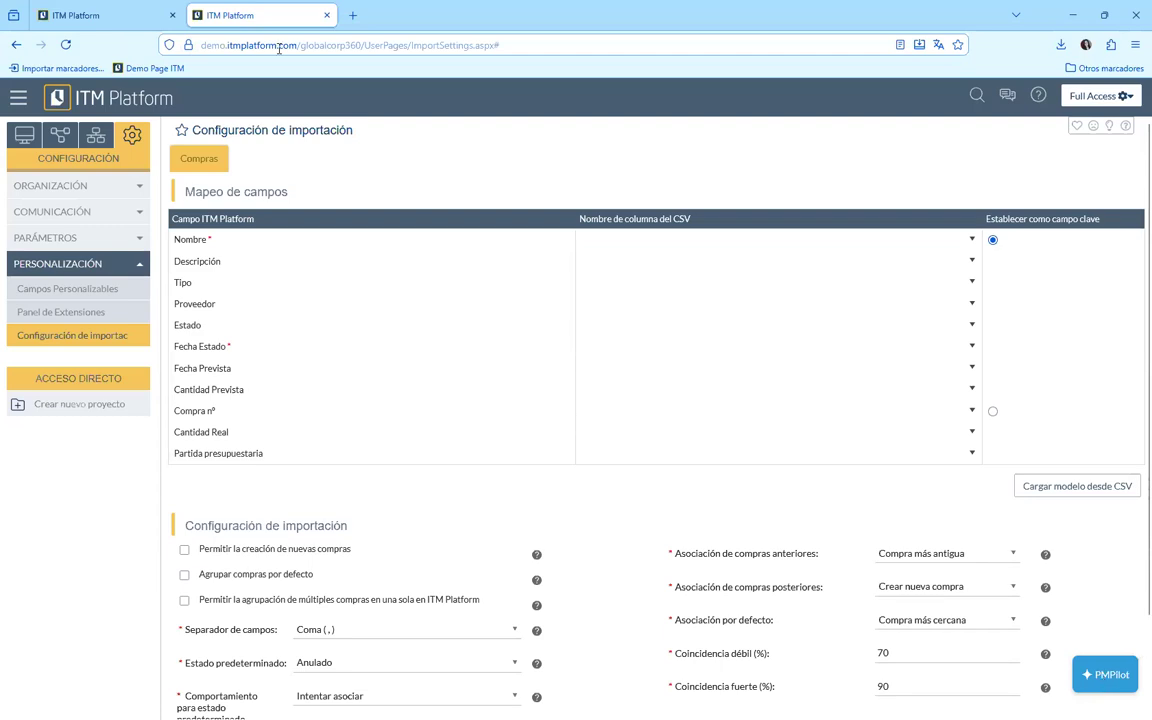
pyautogui.click(66, 50)
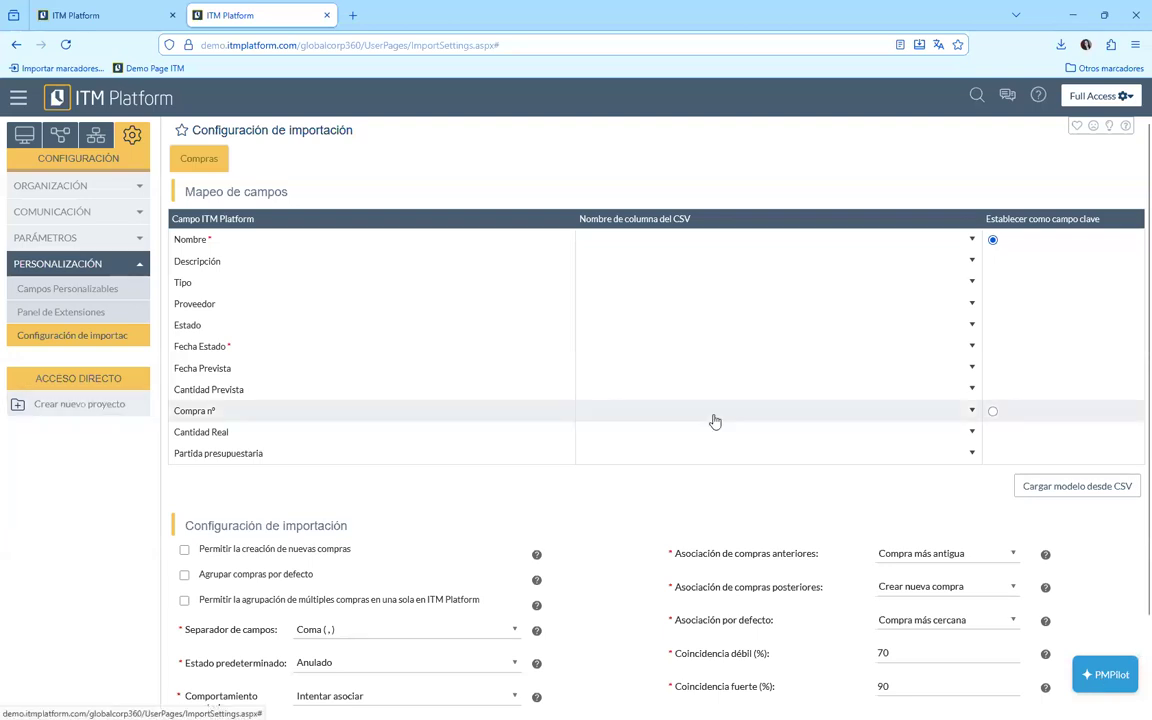
# Ask the PMPilot assistant "Como realizo la configuración de los proyectos?"
pyautogui.click(1098, 686)
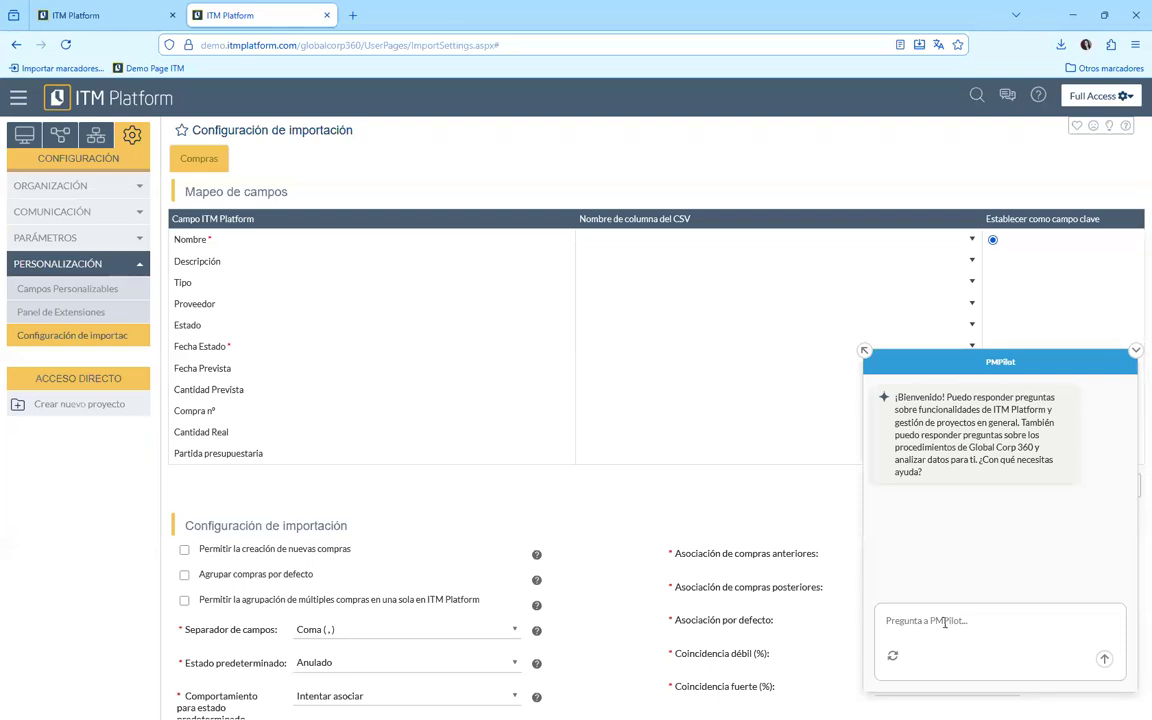
pyautogui.click(944, 622)
pyautogui.write('Como')
pyautogui.write('configuro lo')
pyautogui.press('BackSpace')
pyautogui.press('BackSpace')
pyautogui.press('BackSpace')
pyautogui.press('BackSpace')
pyautogui.press('BackSpace')
pyautogui.press('BackSpace')
pyautogui.press('BackSpace')
pyautogui.press('BackSpace')
pyautogui.press('BackSpace')
pyautogui.press('BackSpace')
pyautogui.press('BackSpace')
pyautogui.press('BackSpace')
pyautogui.write('realizo la configuración de l')
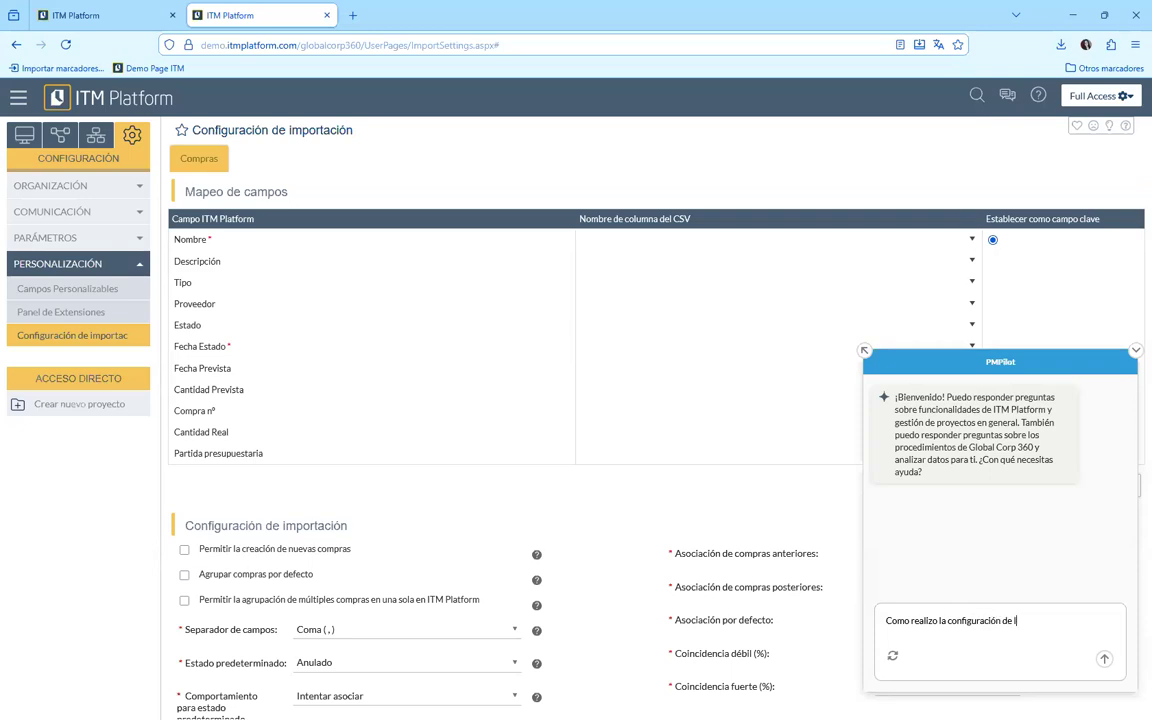
pyautogui.write('os proyectos?')
pyautogui.press('Return')
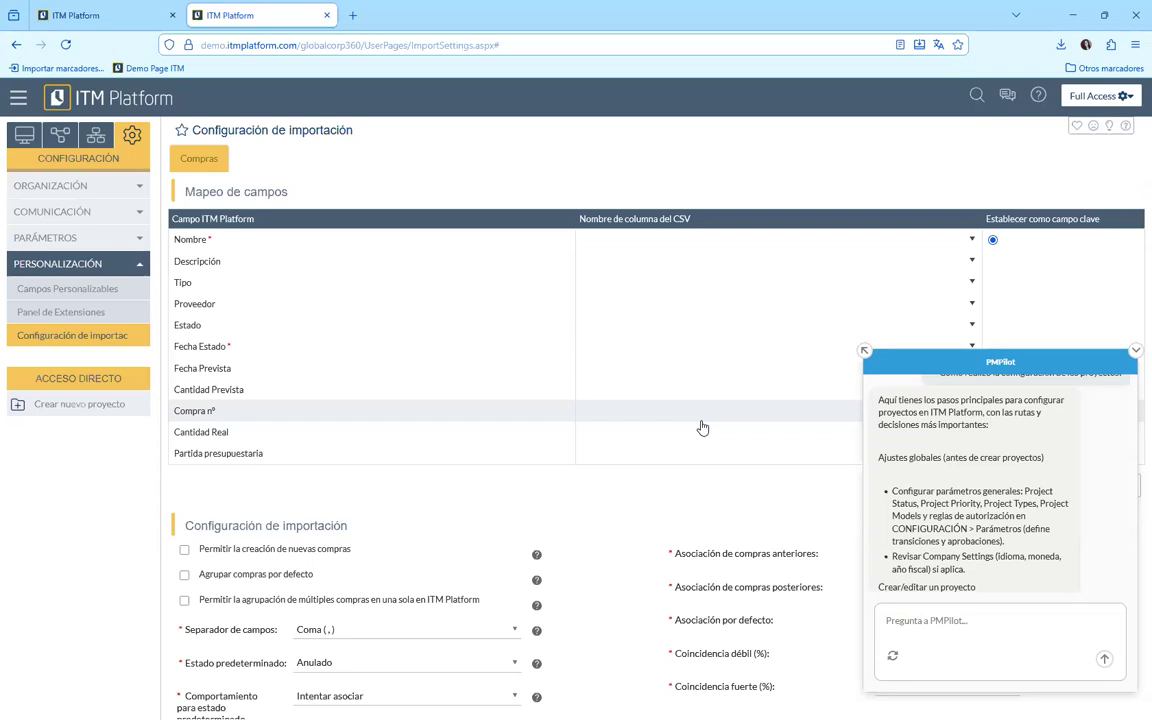
# Read through PMPilot's full answer on configuring projects and collapse the assistant
pyautogui.scroll(-1, 960, 470)
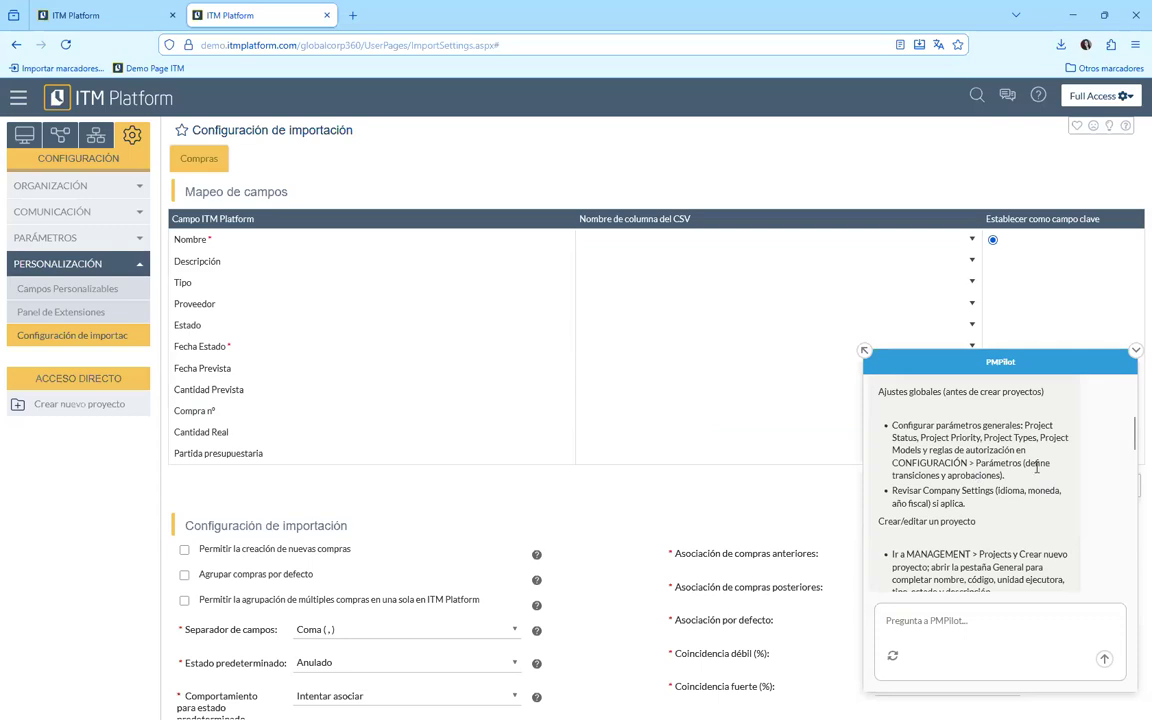
pyautogui.scroll(-5, 1037, 467)
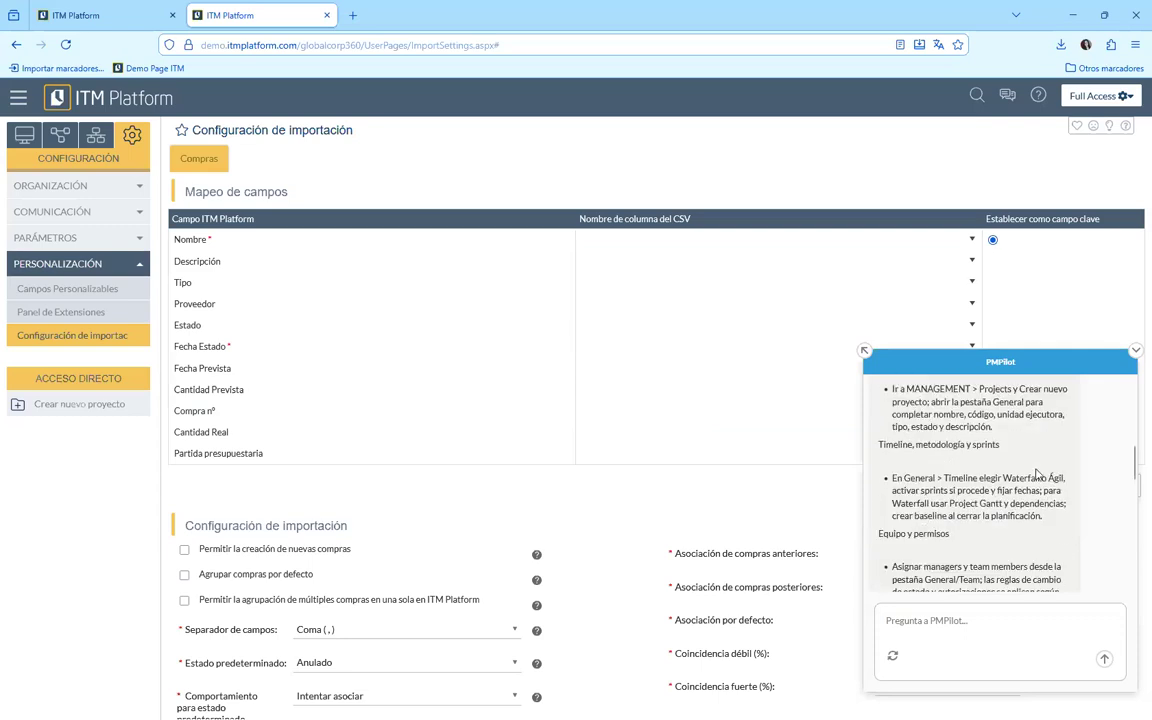
pyautogui.scroll(-5, 1037, 470)
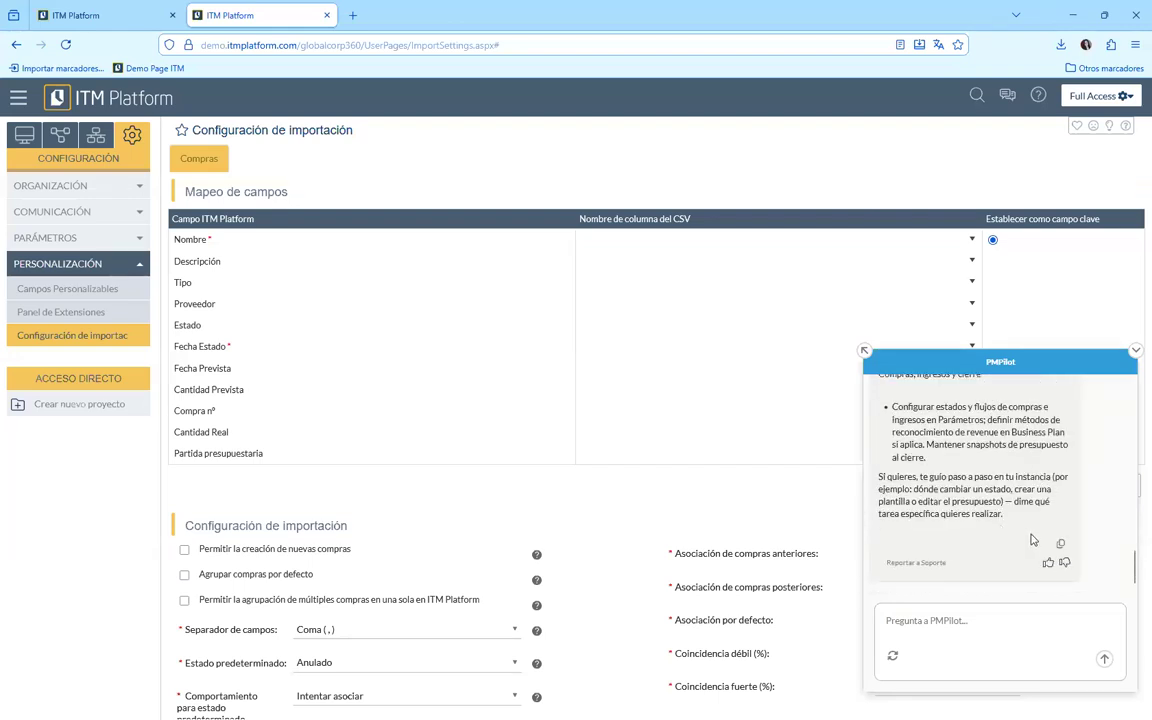
pyautogui.scroll(5, 1040, 503)
pyautogui.scroll(5, 1040, 503)
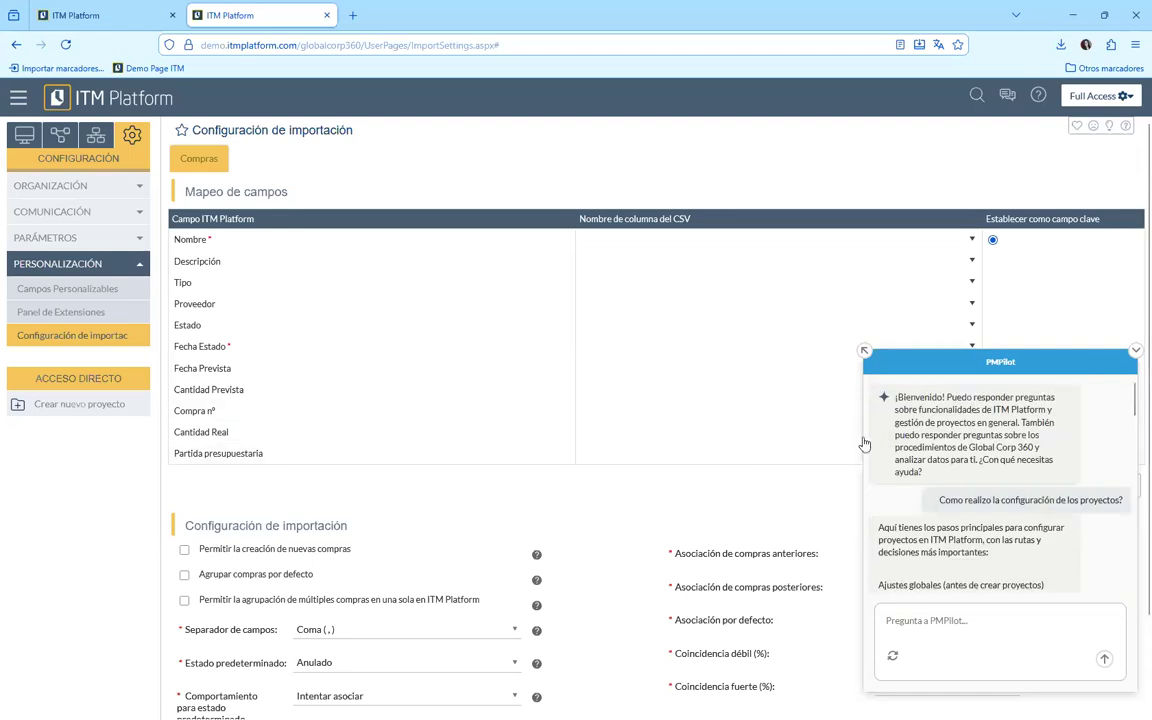
pyautogui.click(1134, 357)
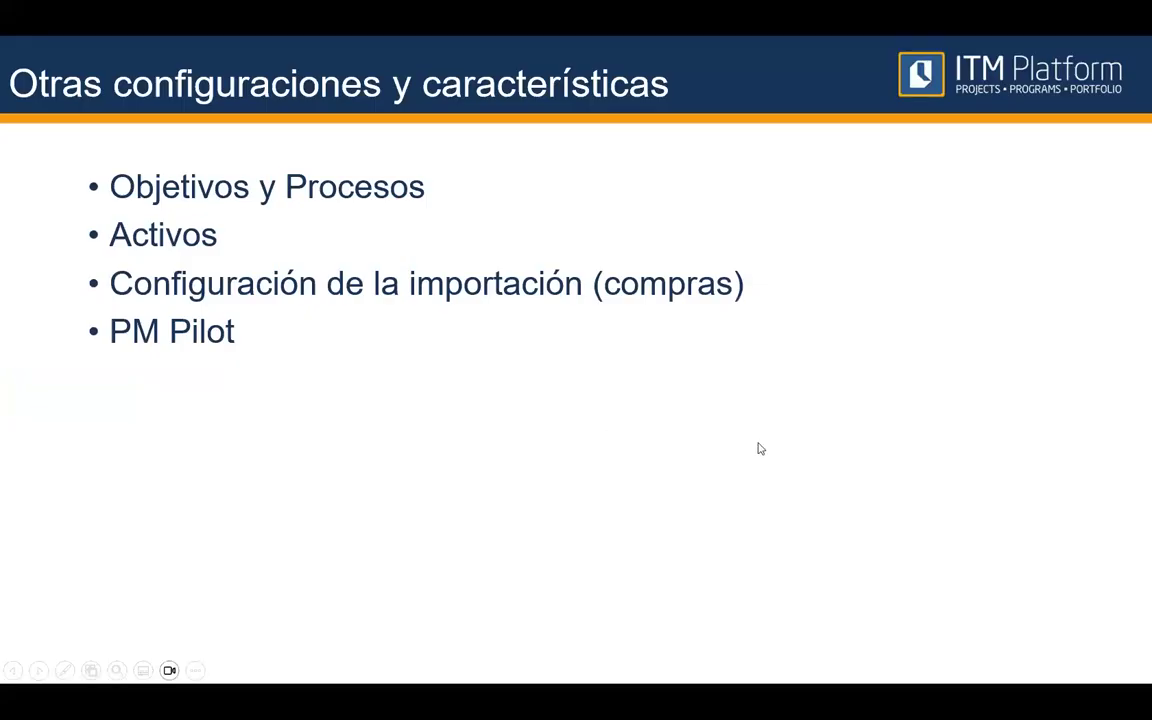
pyautogui.click(760, 449)
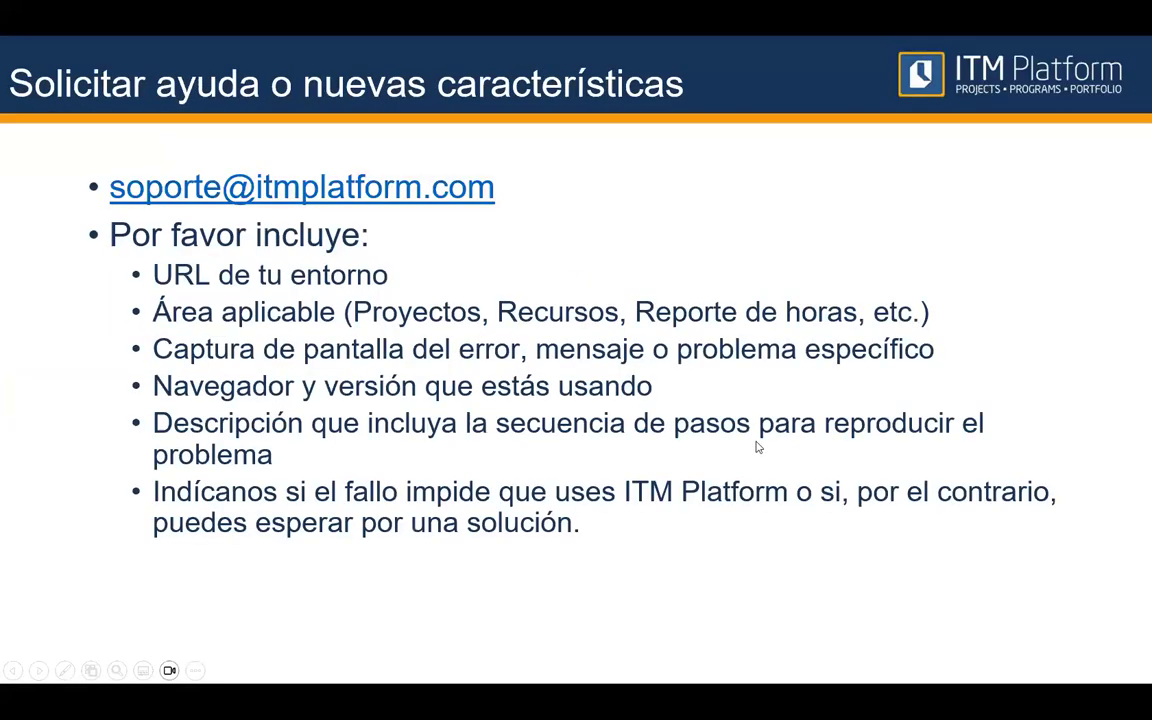